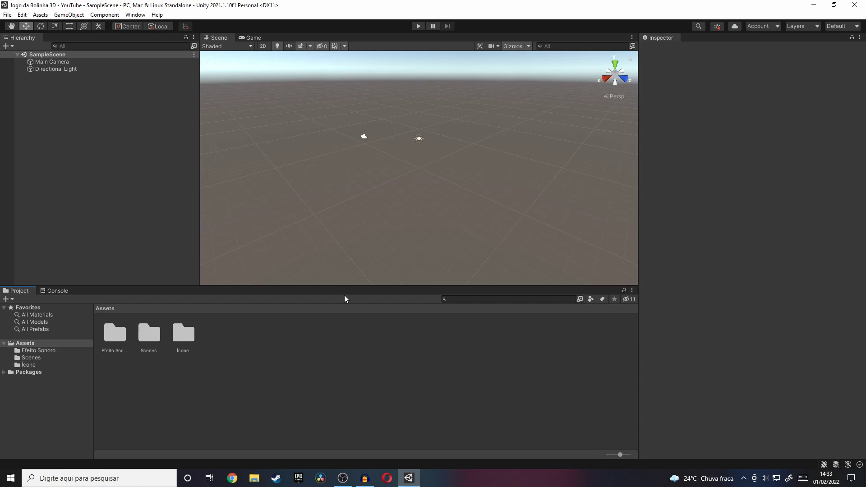
Step: Browse the Efeito Sonoro, Scenes and Ícone asset folders, returning to the top-level assets
left_click(57, 350)
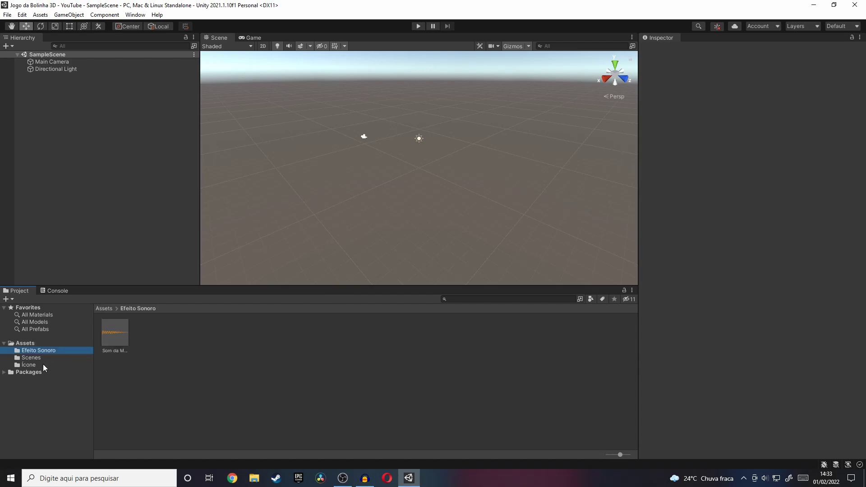
left_click(43, 364)
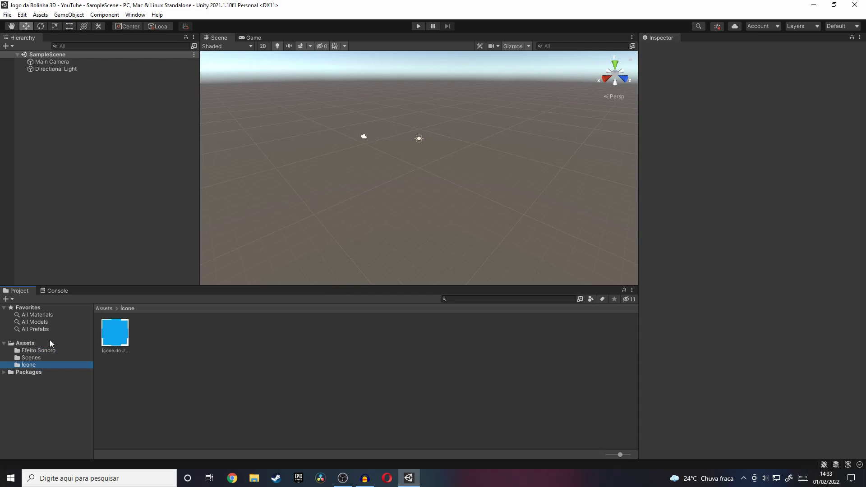
left_click(50, 344)
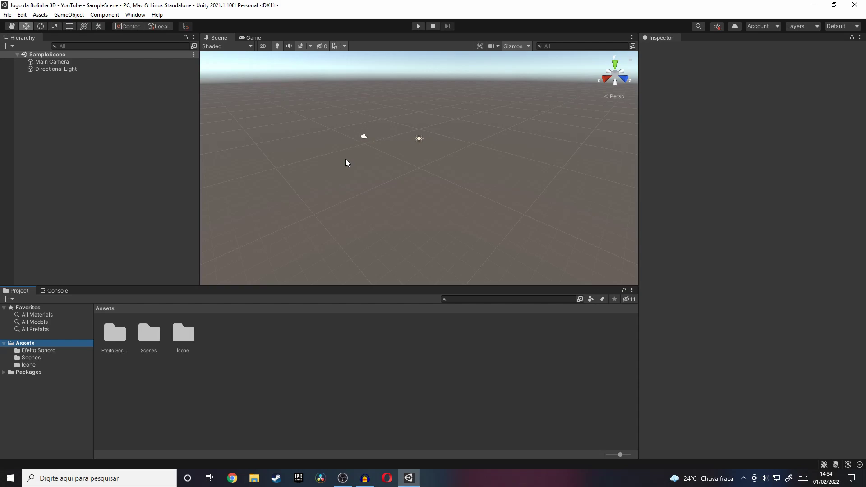
left_click(46, 350)
left_click(48, 356)
left_click(47, 364)
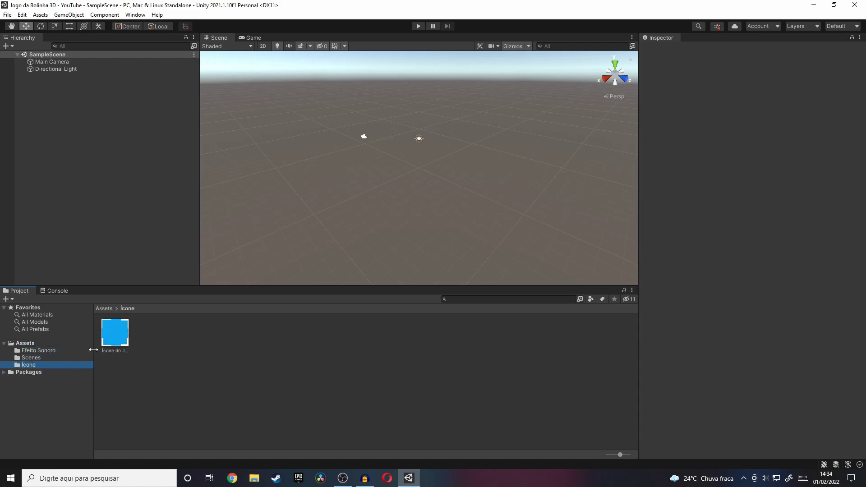
left_click(60, 344)
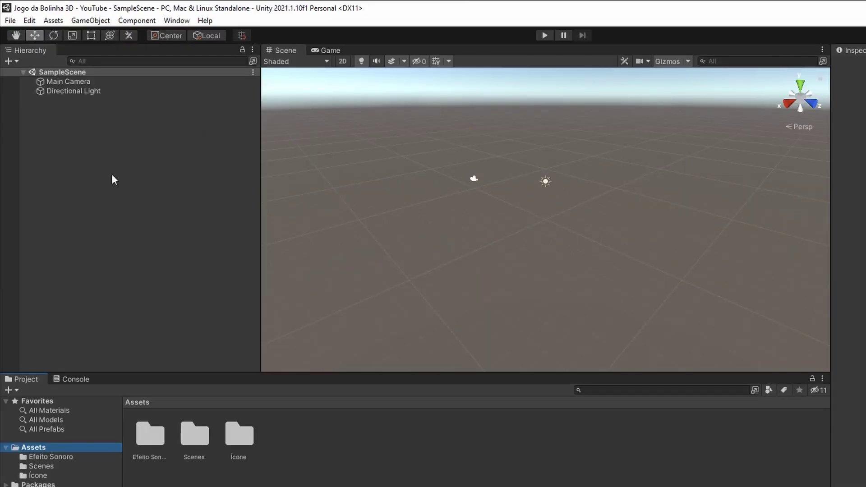
Step: Add a 3D Object > Sphere from the Hierarchy, zoom in and select it
right_click(112, 180)
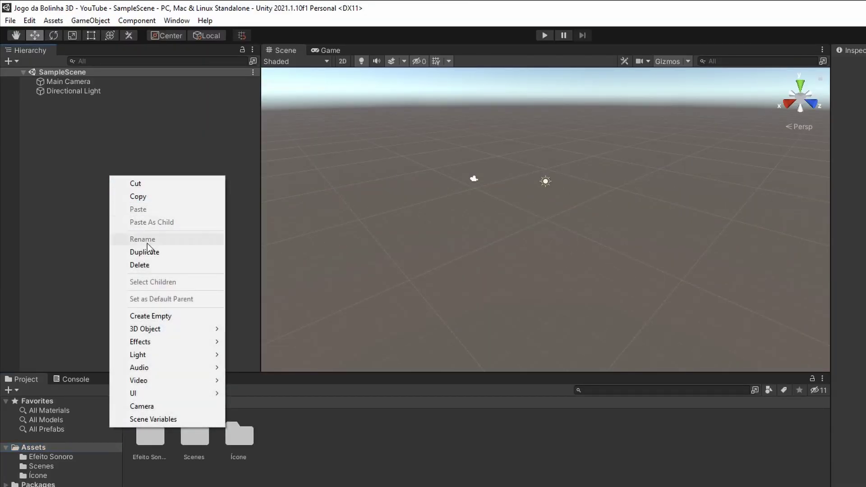
mouse_move(177, 333)
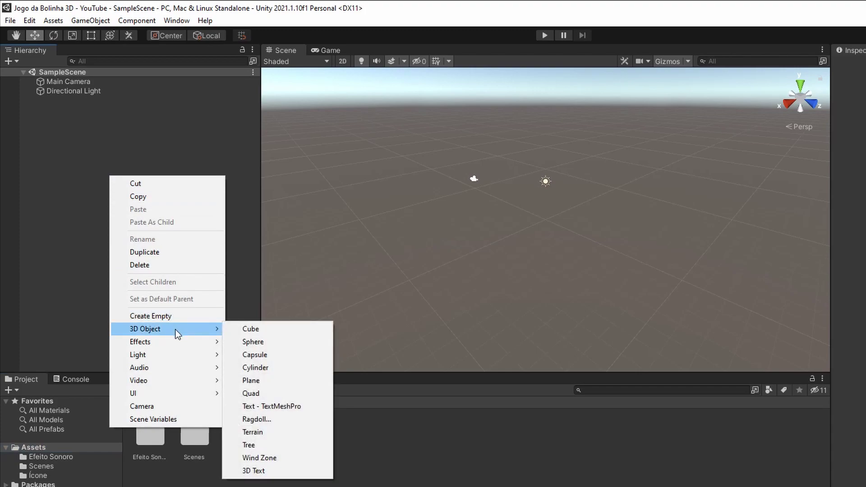
left_click(276, 343)
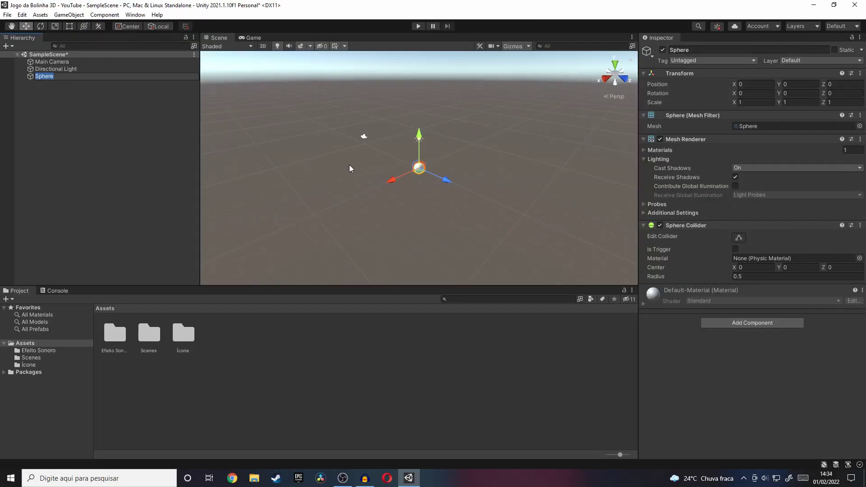
mouse_move(349, 169)
right_mouse_down("alt")
mouse_move(477, 209)
mouse_move(441, 223)
right_mouse_up("alt")
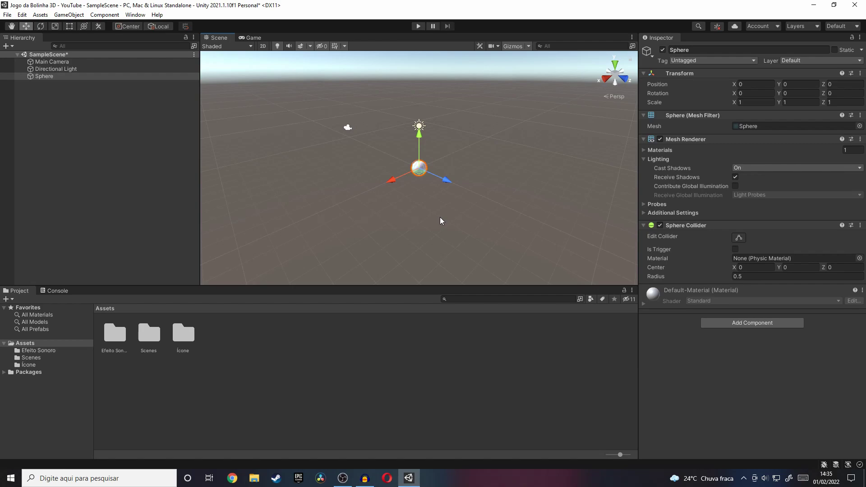
left_click(148, 76)
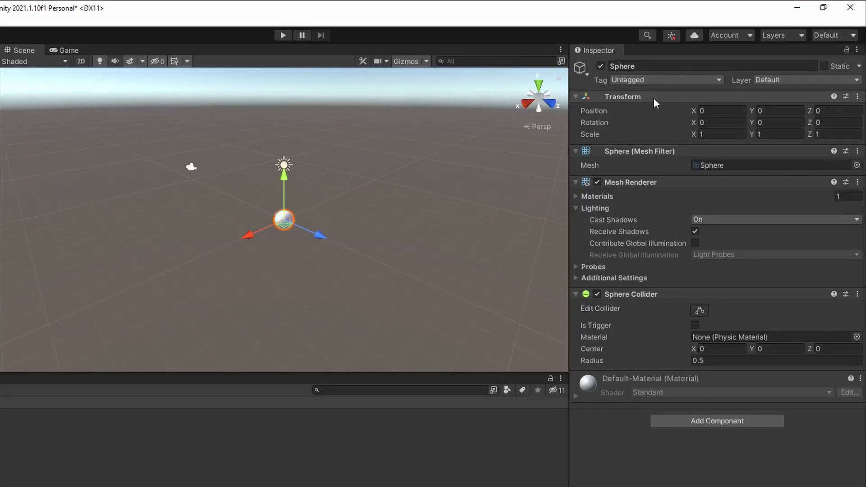
Step: Replace the name 'Sphere' with 'Jogador' in the Inspector name field
left_click(643, 69)
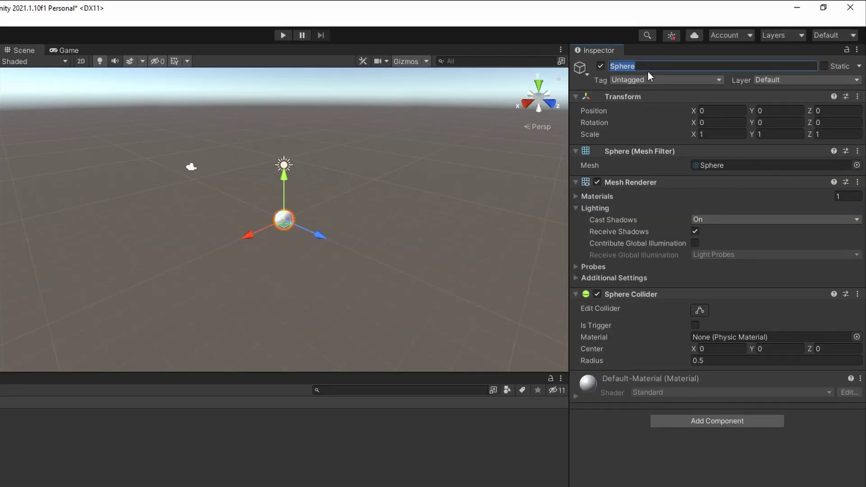
key("BackSpace")
type("Jogador")
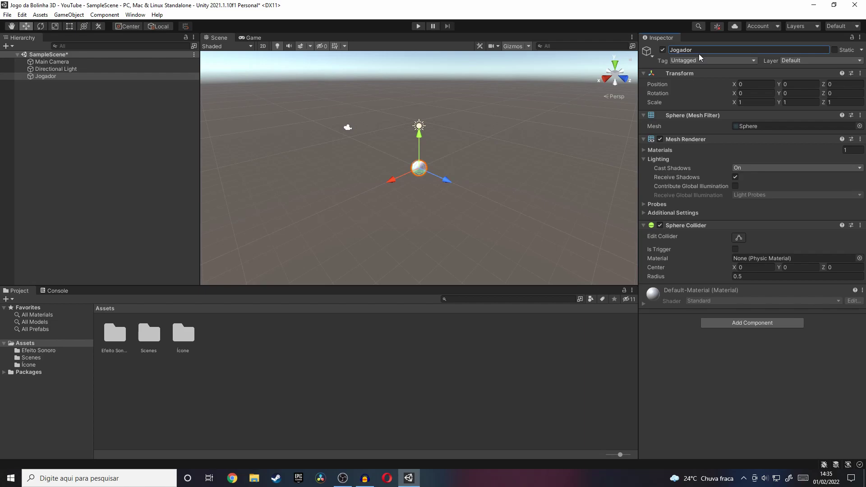
Step: Zoom the Scene view in on the ball and select Jogador in the Hierarchy
scroll(462, 185, "up", 10)
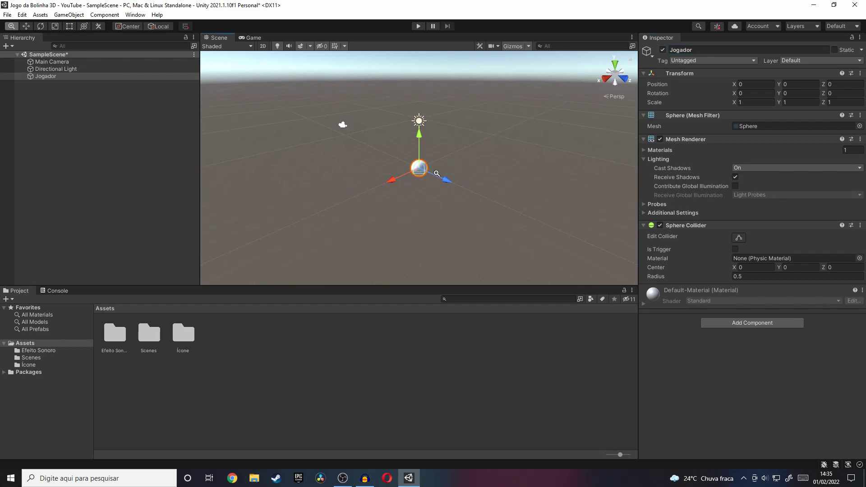
scroll(462, 185, "up", 5)
scroll(459, 191, "down", 5)
scroll(433, 187, "down", 3)
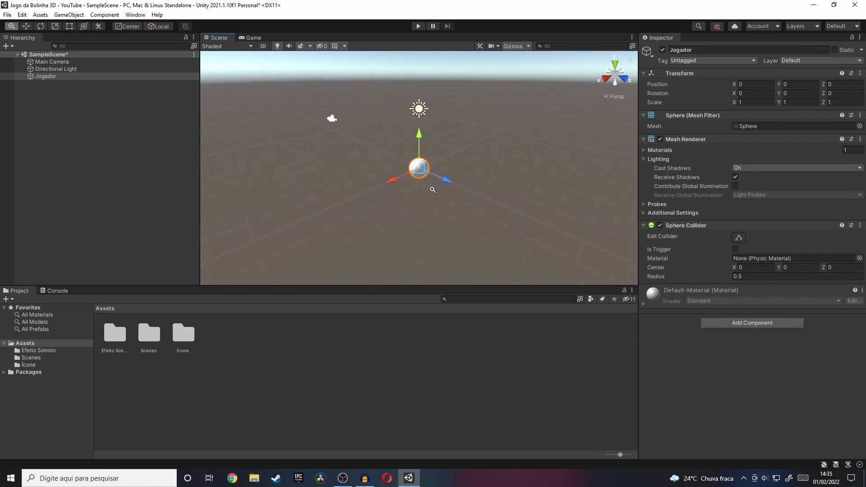
scroll(401, 188, "down", 1)
scroll(402, 189, "up", 2)
scroll(415, 191, "up", 2)
scroll(433, 196, "up", 3)
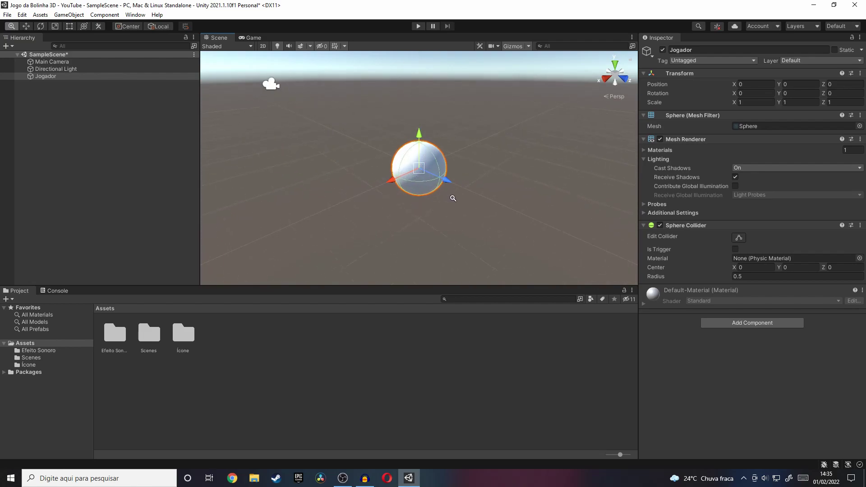
scroll(454, 202, "up", 1)
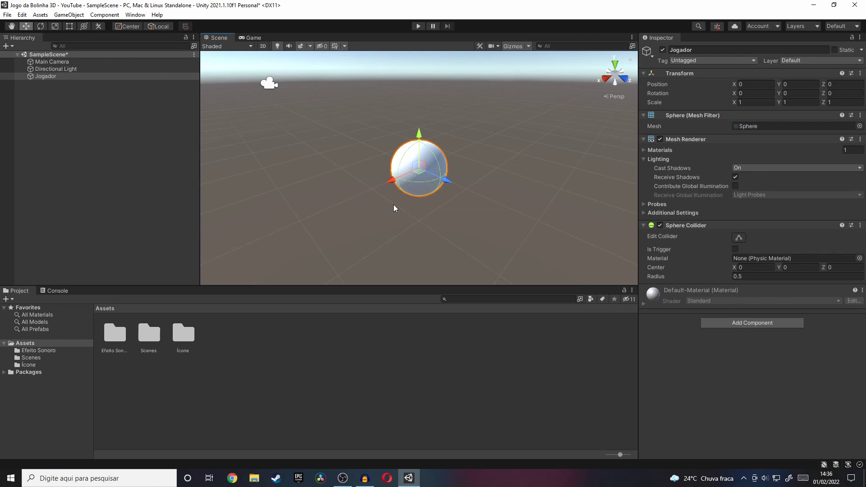
left_click(172, 76)
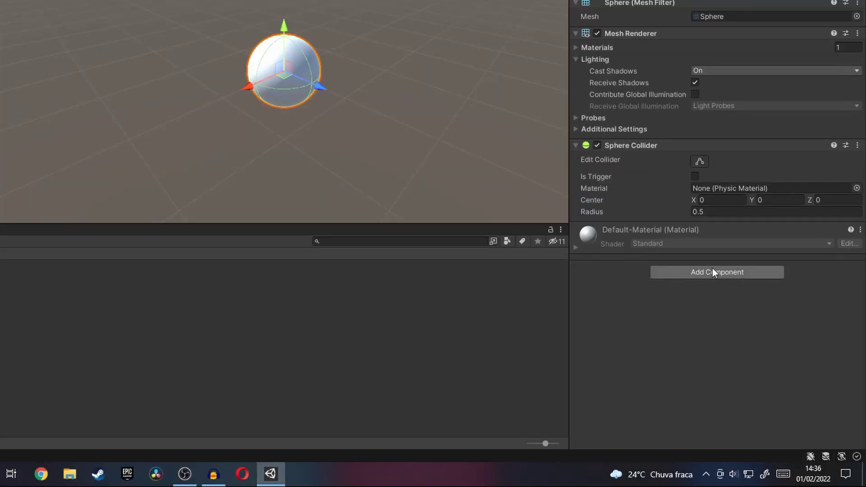
Step: Add a Rigidbody component to Jogador by searching 'rigidbody' in Add Component
left_click(734, 275)
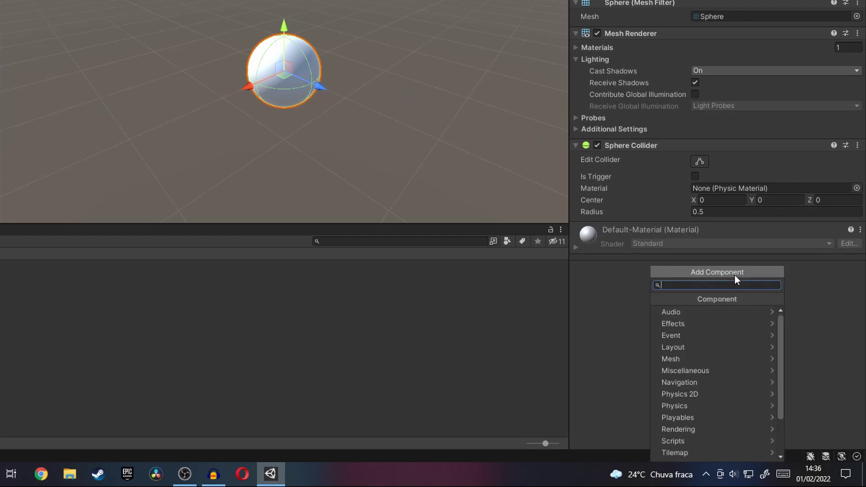
left_click(723, 312)
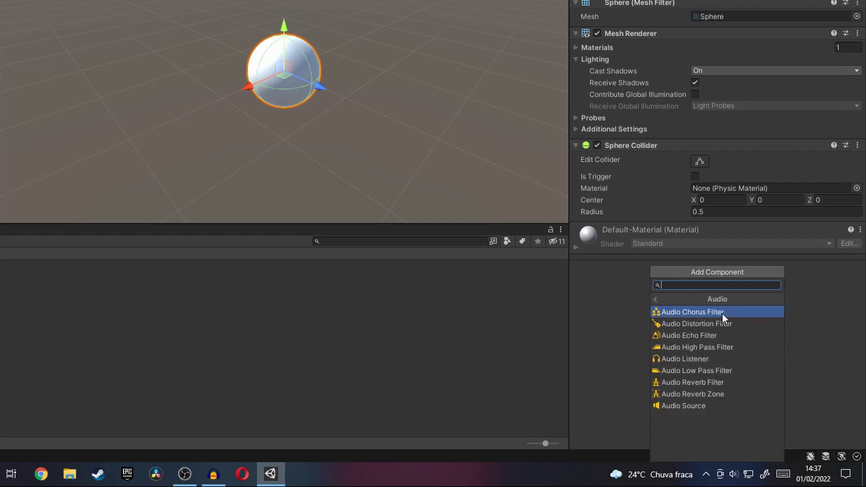
left_click(656, 299)
left_click(695, 324)
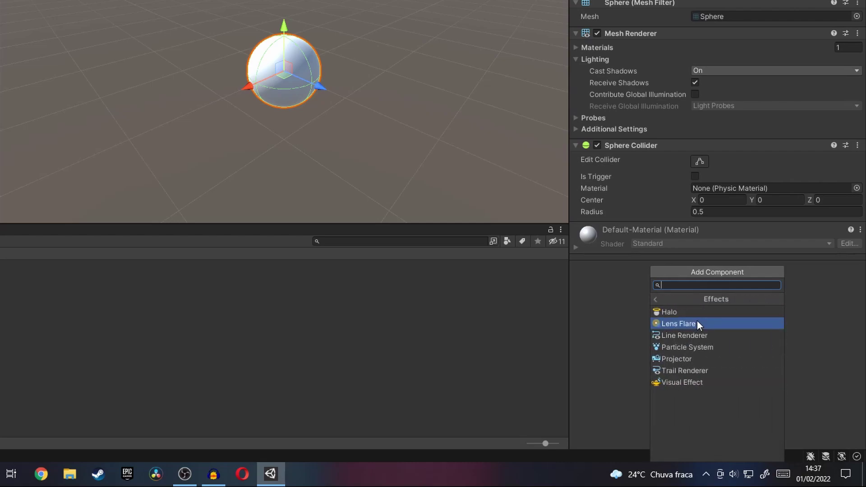
left_click(657, 300)
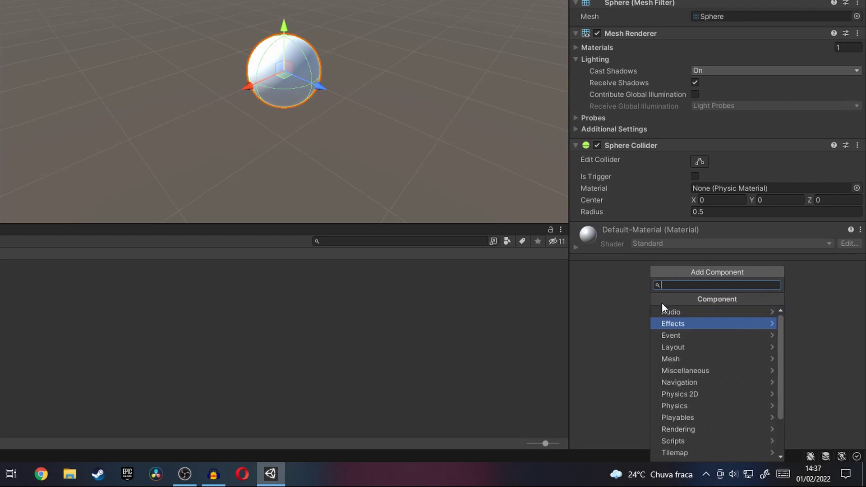
left_click(687, 335)
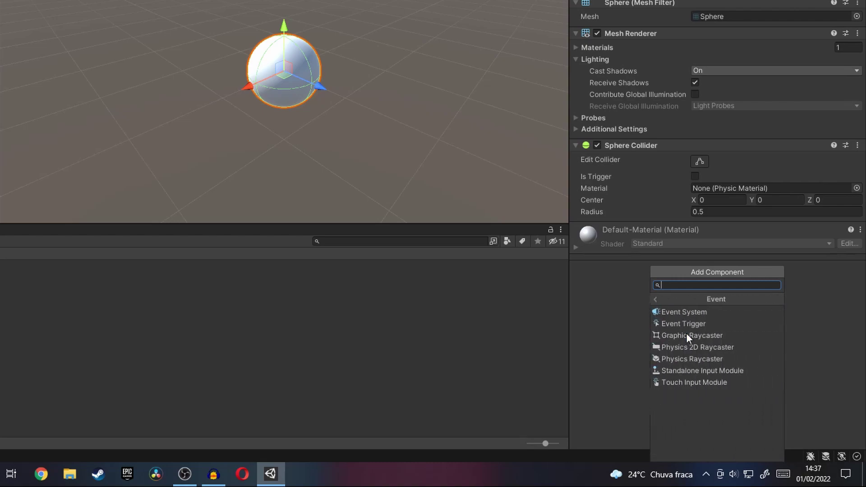
left_click(658, 300)
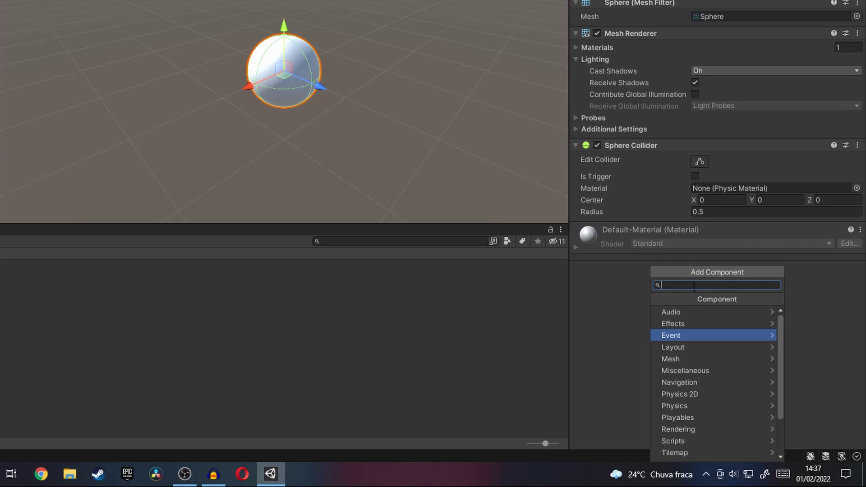
type("rig")
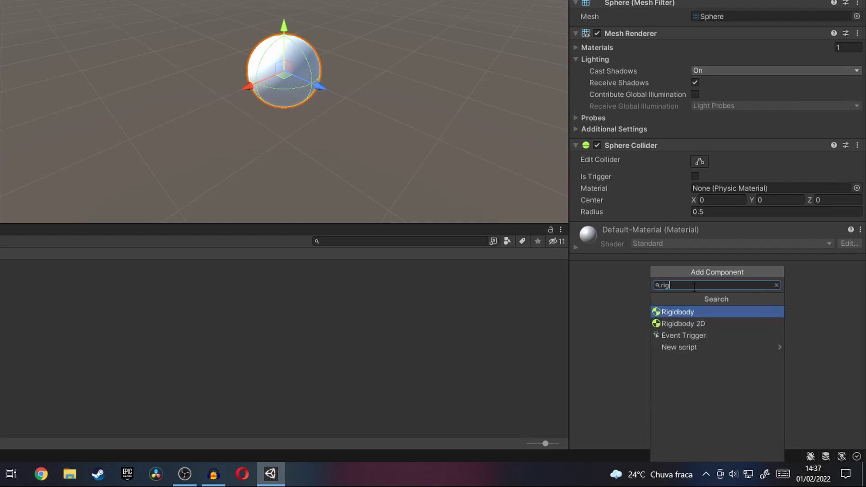
type("idbody")
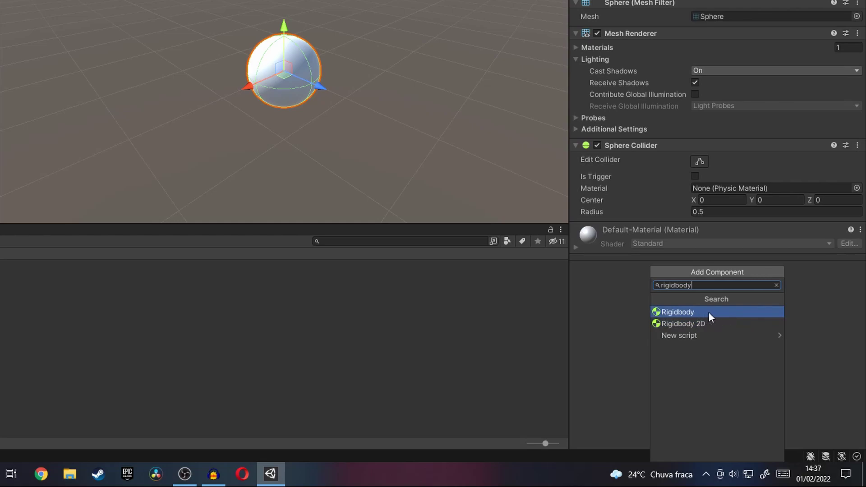
left_click(708, 311)
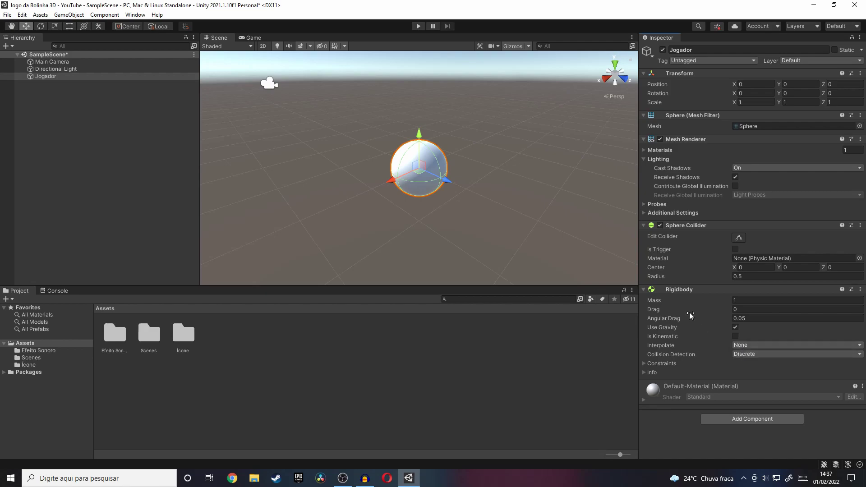
Step: Test-run the game with the falling ball, stop it, then deselect Jogador
left_click(420, 26)
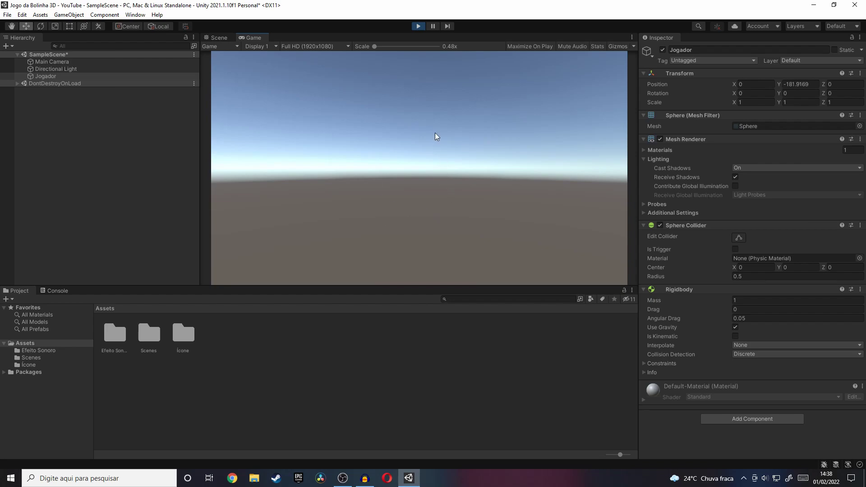
left_click(419, 25)
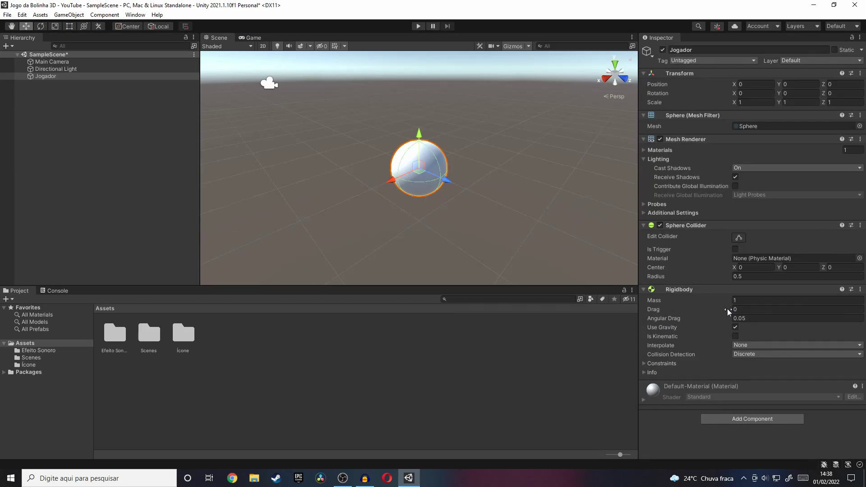
scroll(360, 183, "down", 10)
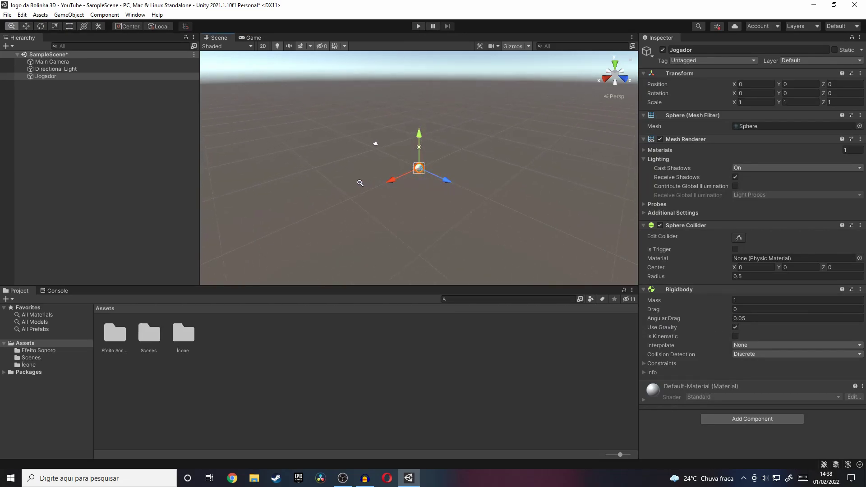
scroll(360, 183, "up", 10)
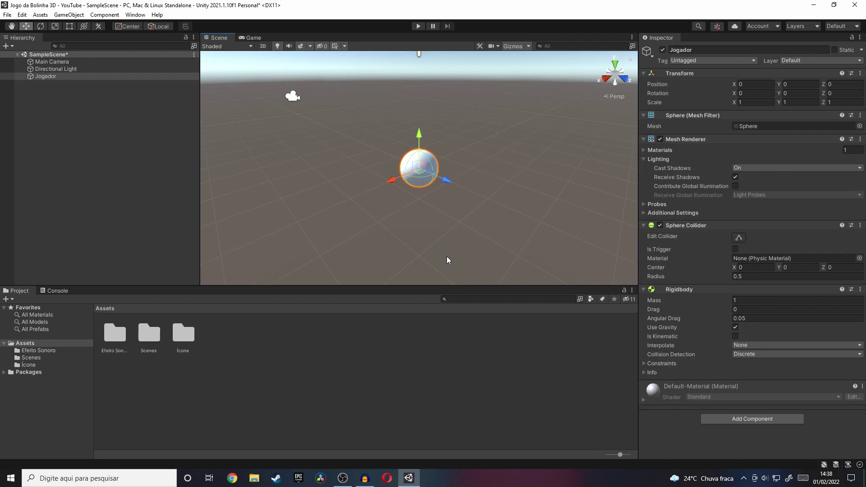
left_click(109, 145)
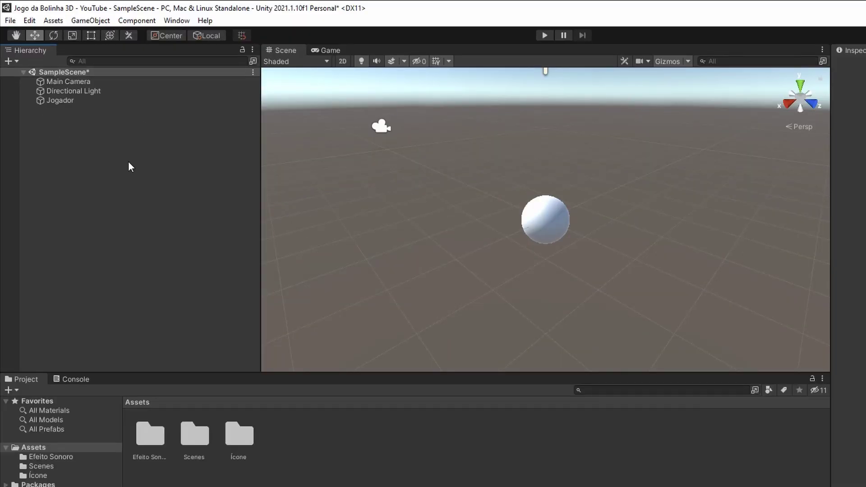
Step: Add a 3D Object > Cube from the Hierarchy and zoom the view onto it
right_click(129, 163)
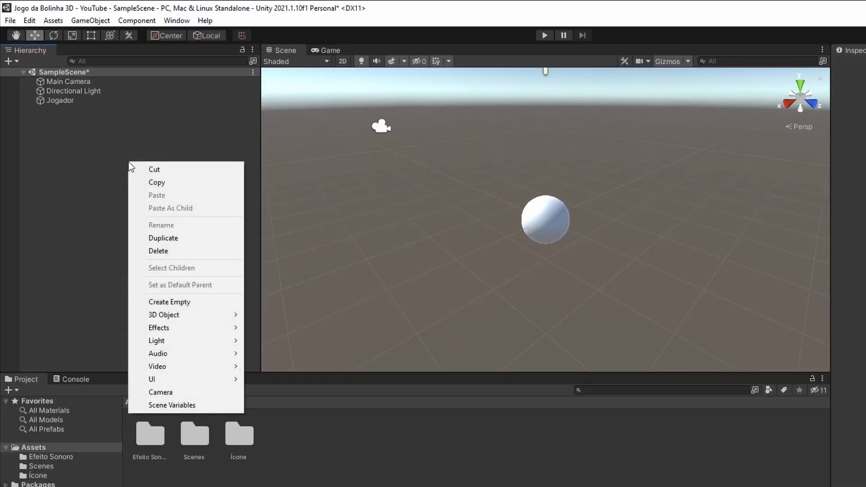
mouse_move(179, 315)
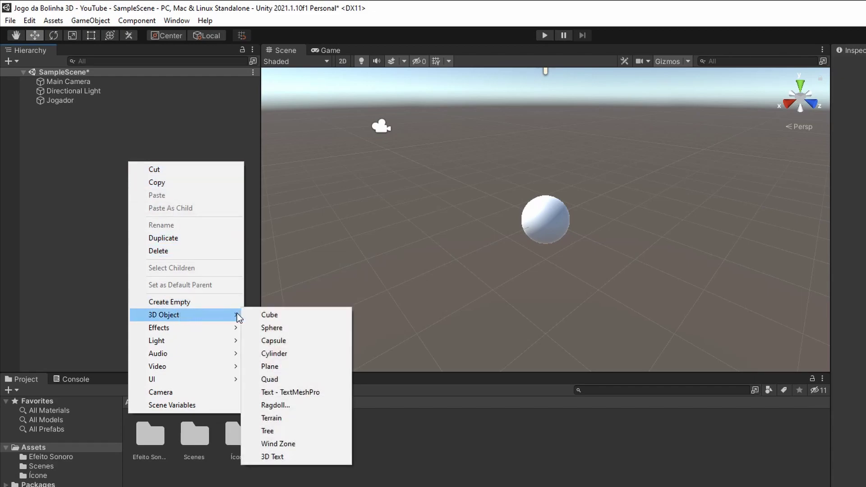
left_click(295, 319)
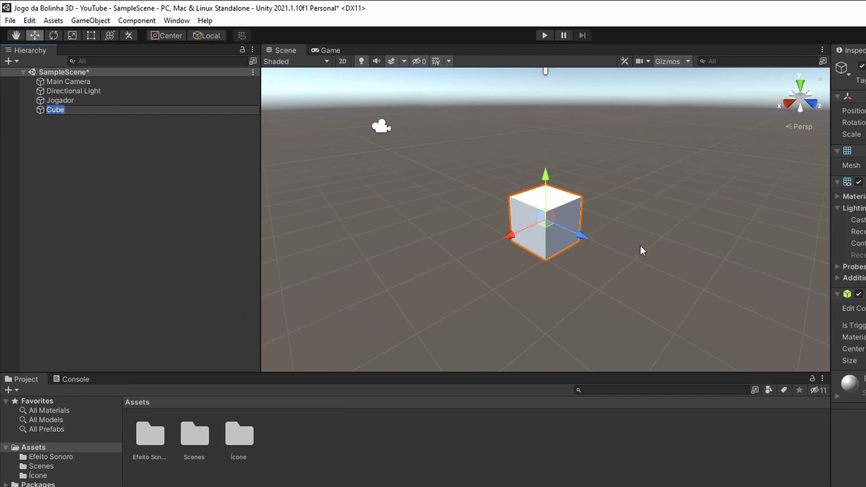
key("alt")
mouse_move(589, 267)
right_mouse_down("alt")
mouse_move(466, 205)
mouse_move(480, 209)
right_mouse_up("alt")
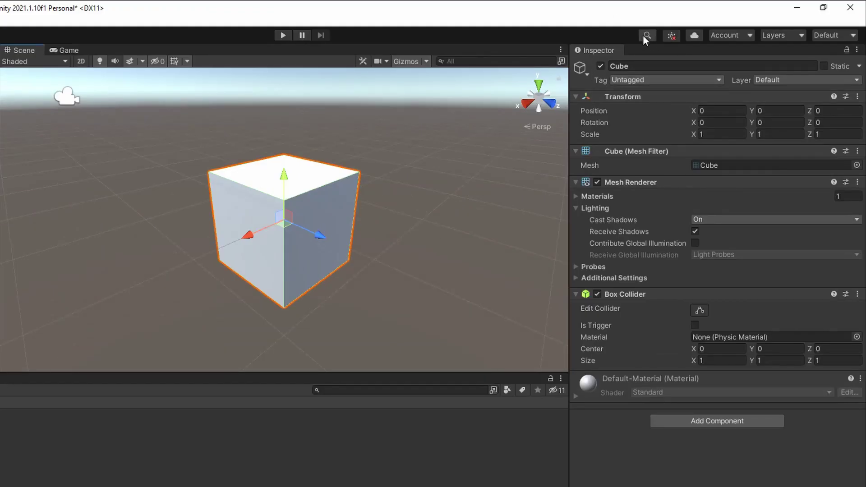
Step: Rename the cube to 'Piso' and set its scale to 20, 0.1, 20
left_click(637, 69)
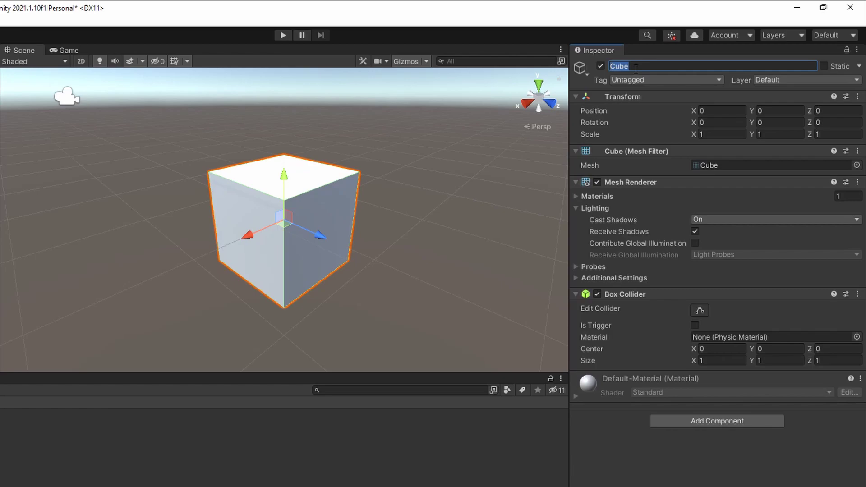
type("Piso")
mouse_move(613, 136)
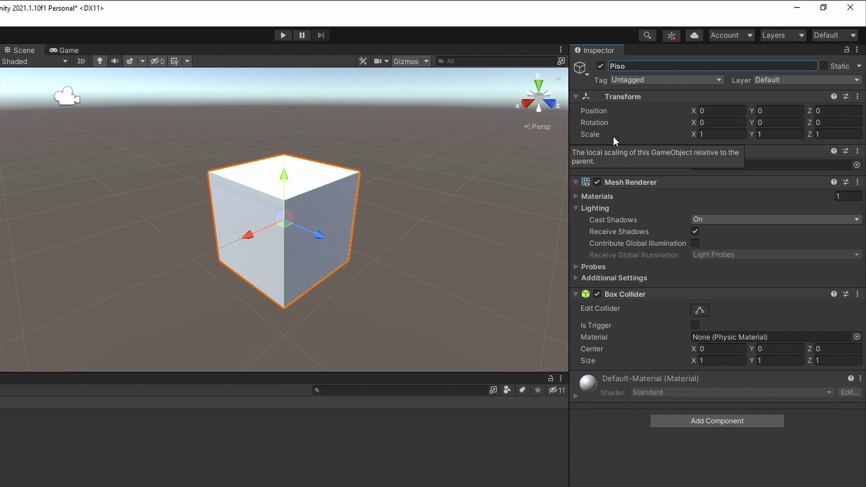
left_click(710, 131)
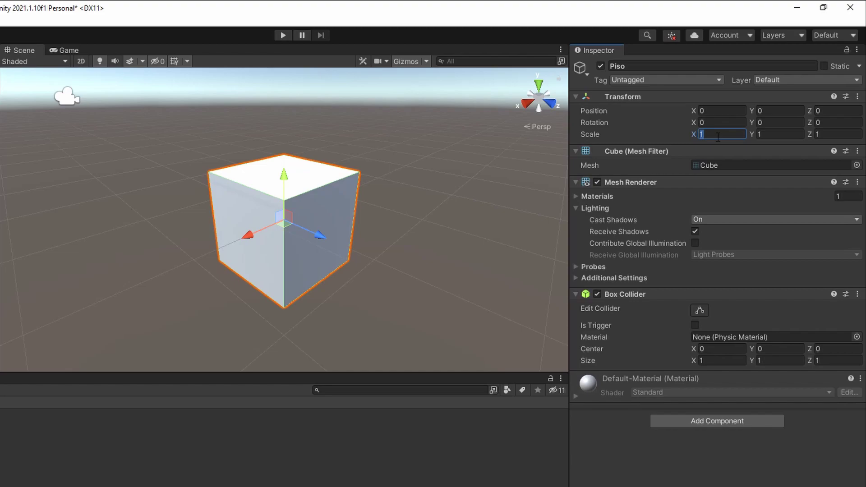
type("20")
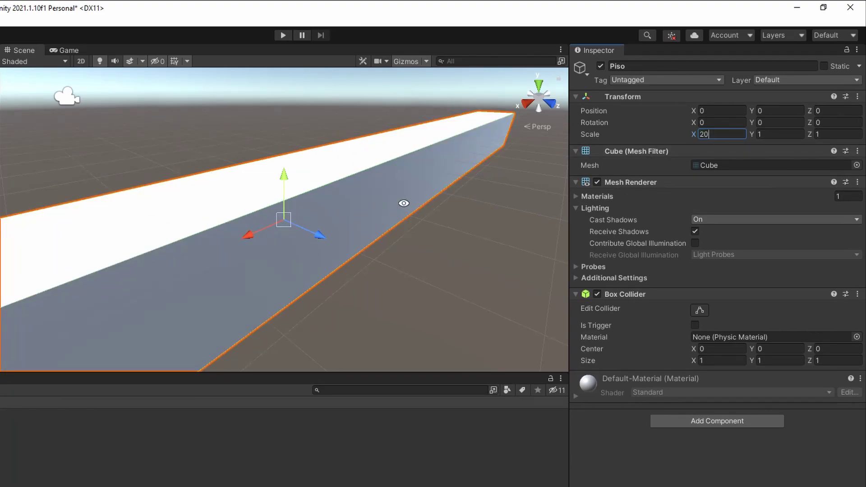
scroll(405, 201, "down", 5)
scroll(361, 218, "down", 3)
scroll(287, 232, "down", 1)
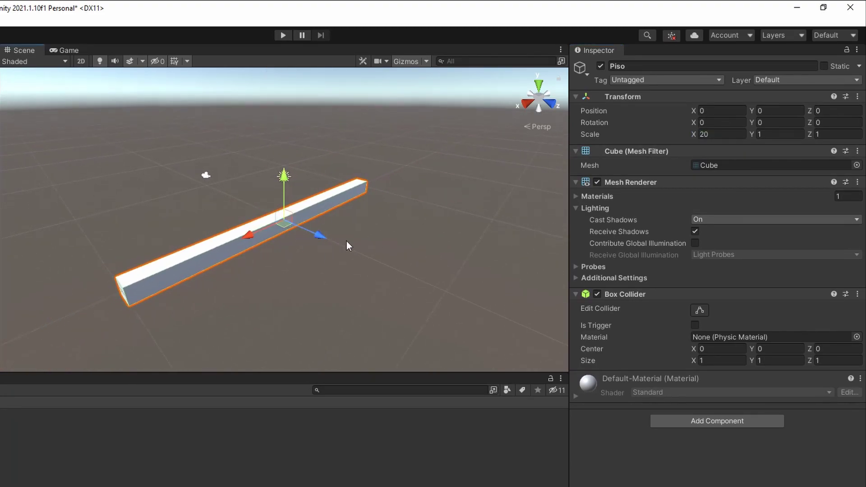
left_click(772, 134)
type("0,")
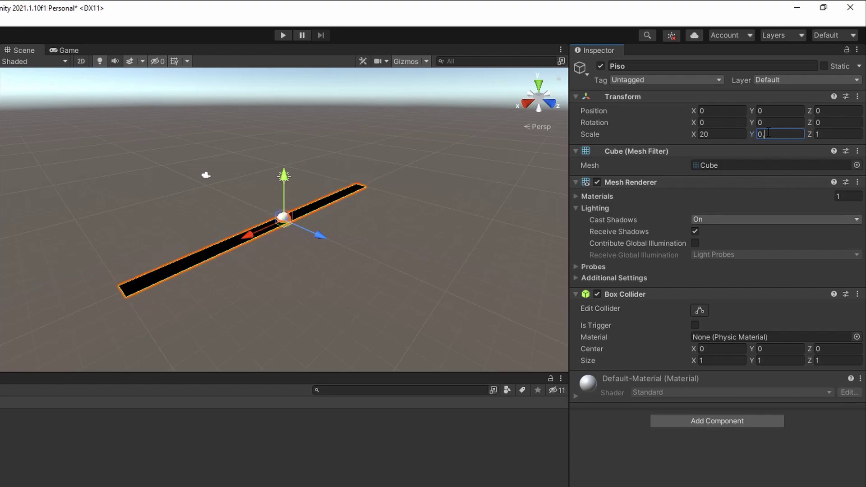
type("5")
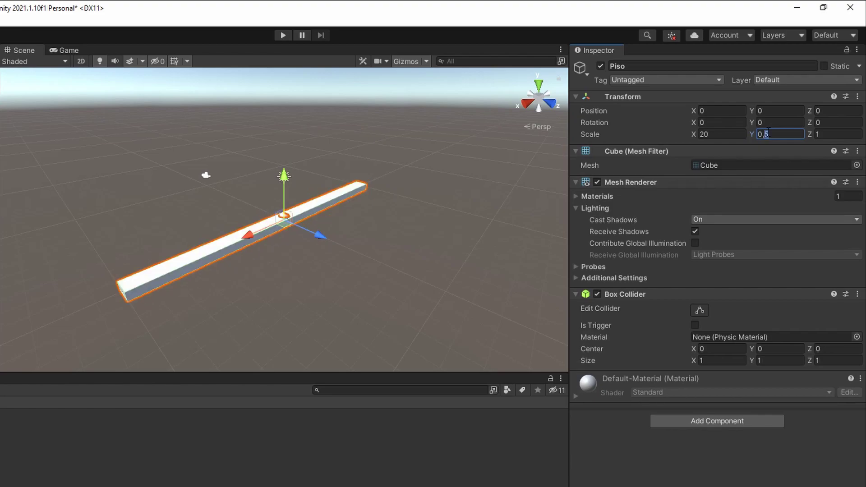
key("Return")
type("0,1")
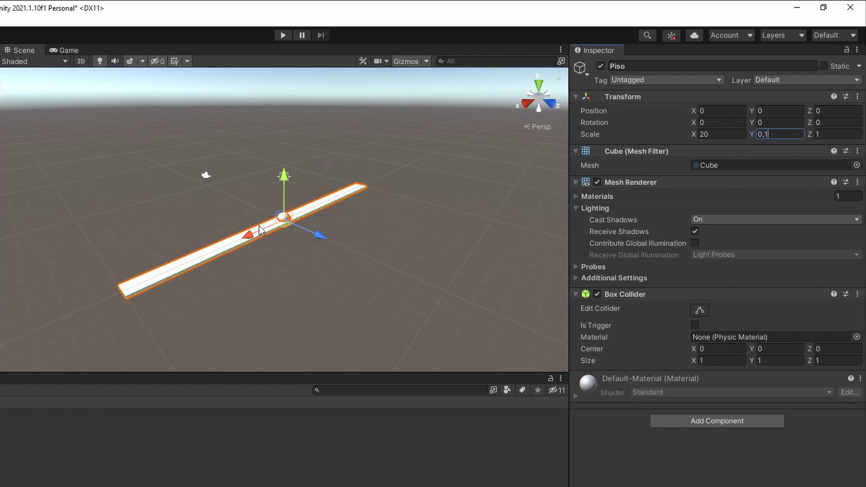
left_click(831, 134)
type("20")
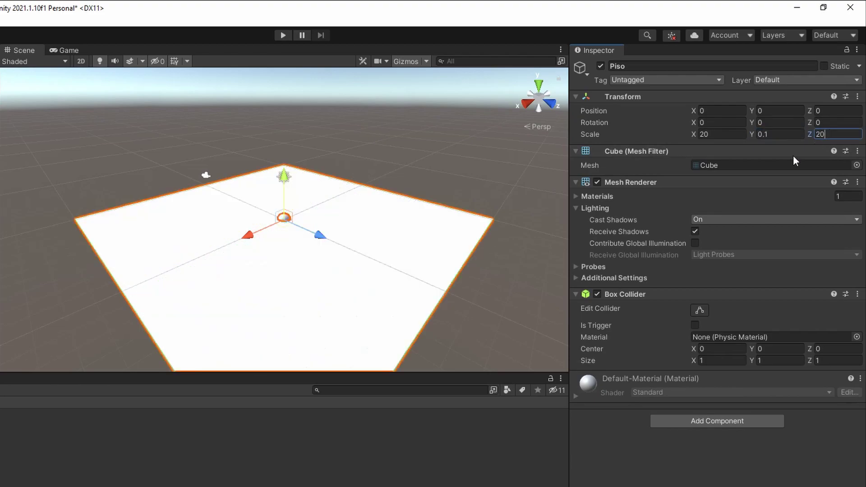
Step: Pan and zoom the Scene view to frame the Piso floor and the sphere
scroll(363, 280, "down", 5)
mouse_move(370, 280)
middle_mouse_down()
mouse_move(387, 149)
mouse_move(381, 167)
middle_mouse_up()
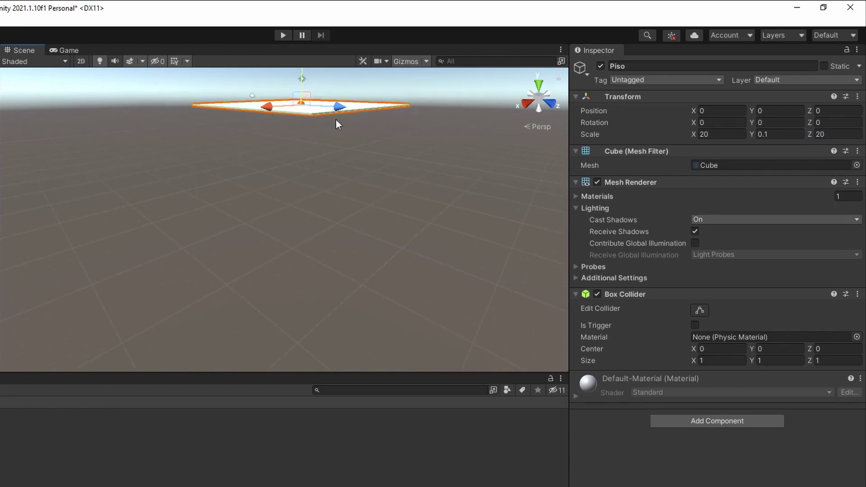
scroll(338, 136, "up", 3)
scroll(344, 244, "up", 3)
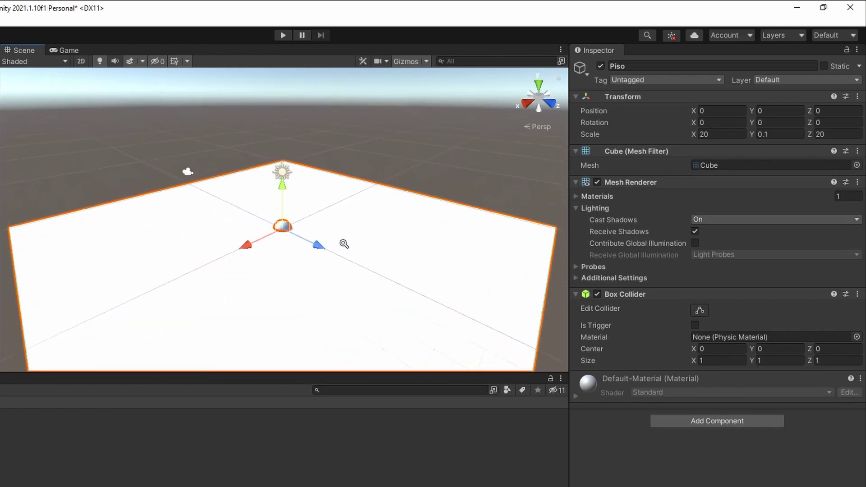
scroll(343, 244, "down", 3)
scroll(344, 243, "down", 2)
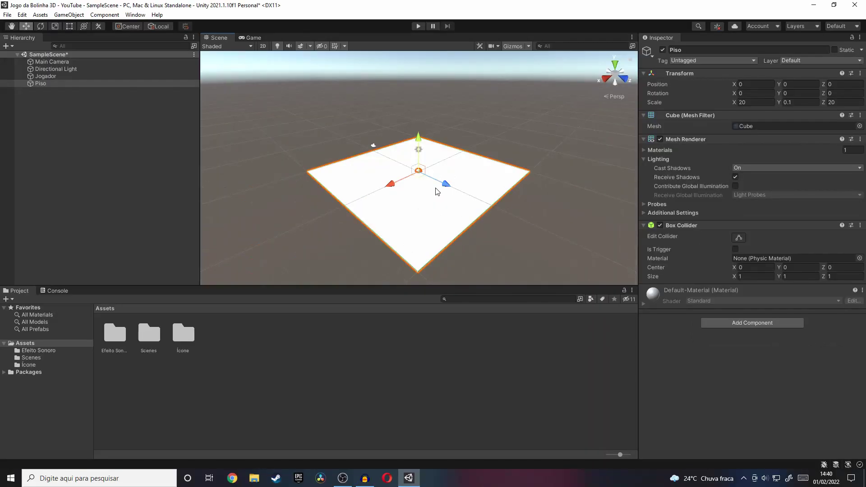
scroll(442, 186, "up", 3)
scroll(441, 186, "up", 2)
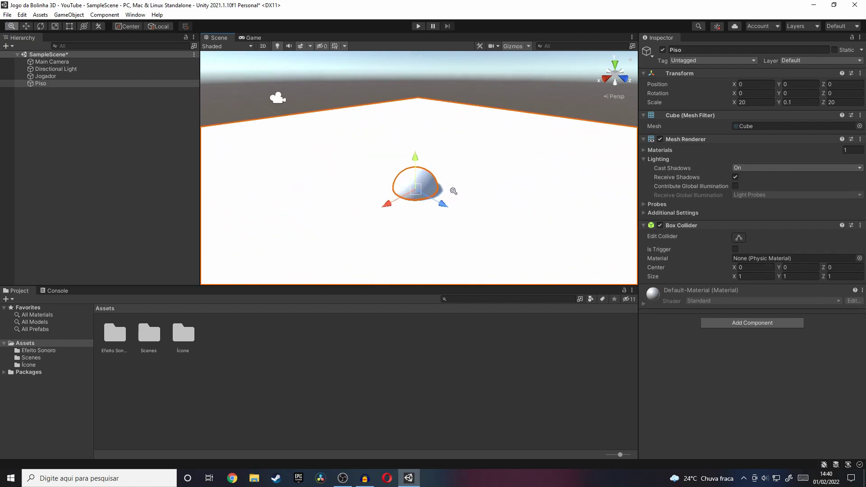
mouse_move(480, 213)
middle_mouse_down()
mouse_move(508, 77)
mouse_move(478, 158)
mouse_move(477, 202)
mouse_move(479, 167)
middle_mouse_up()
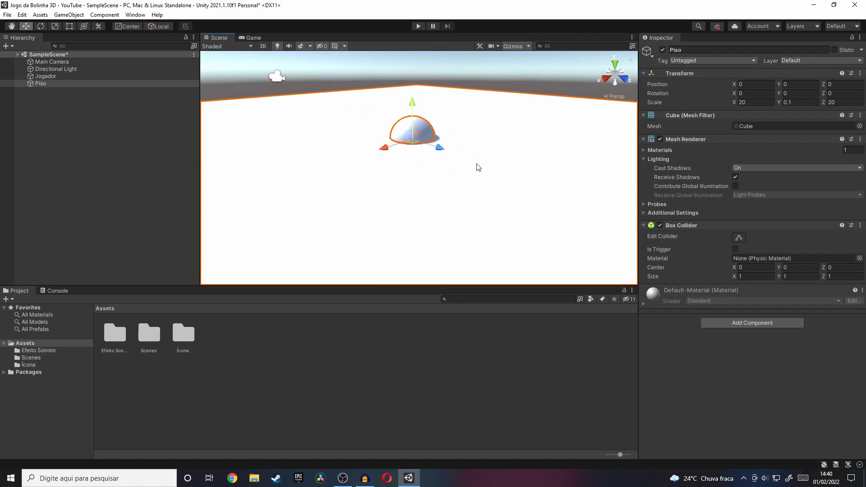
Step: Select Jogador and try dragging it upward, then undo the move
left_click(170, 77)
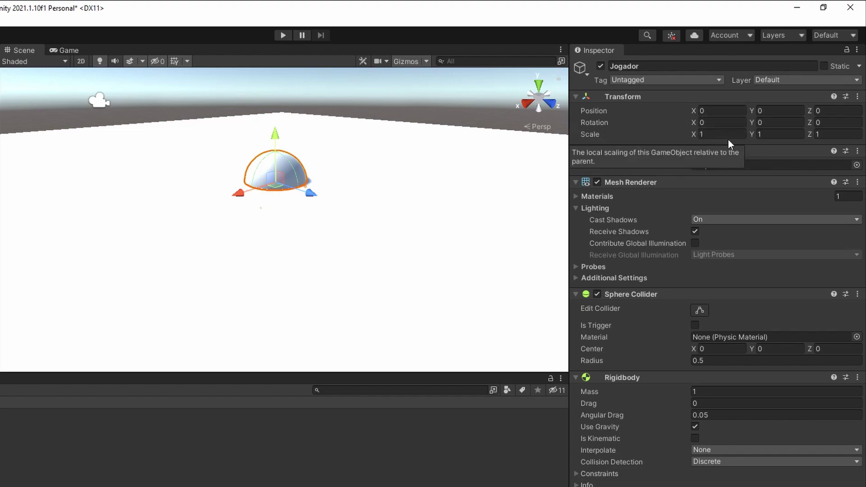
left_click(769, 112)
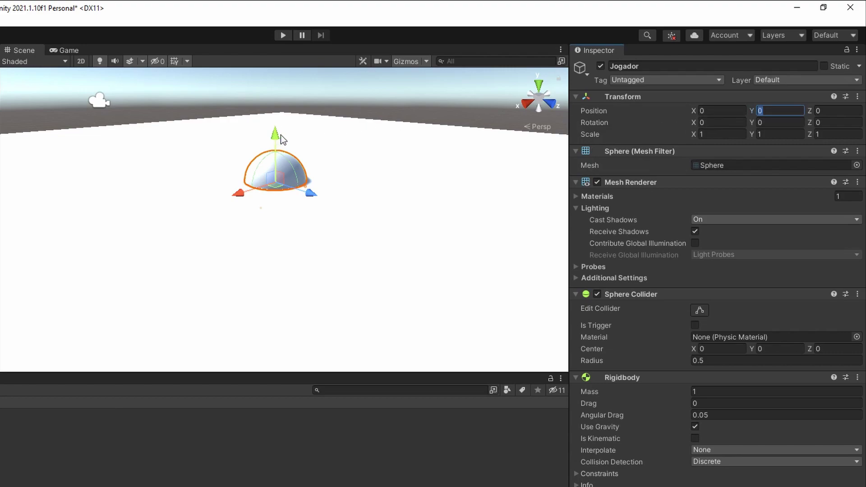
mouse_move(274, 137)
left_mouse_down()
mouse_move(275, 110)
mouse_move(264, 116)
mouse_move(269, 97)
left_mouse_up()
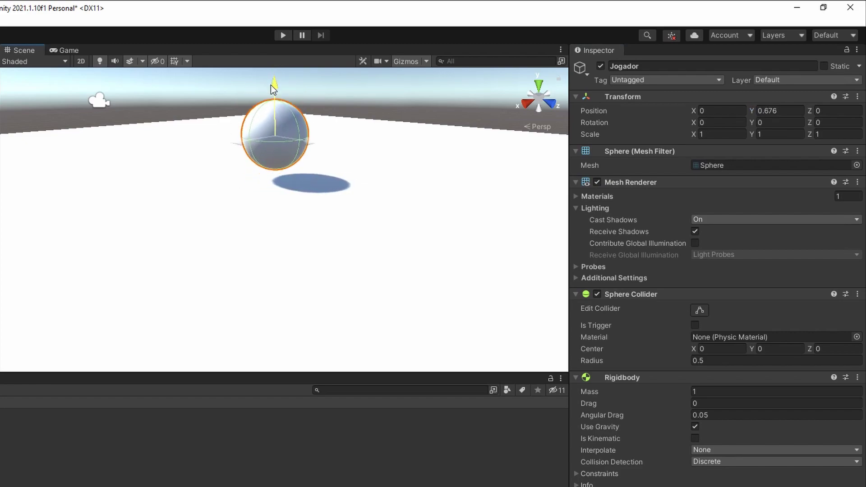
left_click_drag(269, 143, 277, 99)
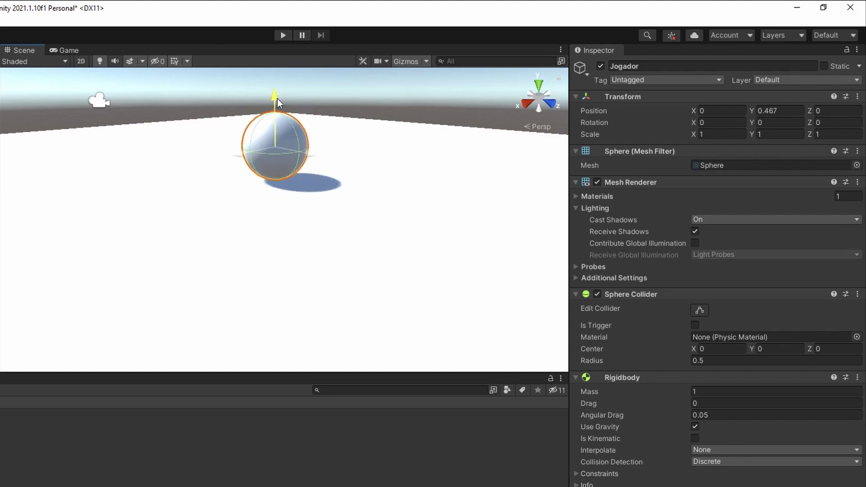
key("ctrl+z")
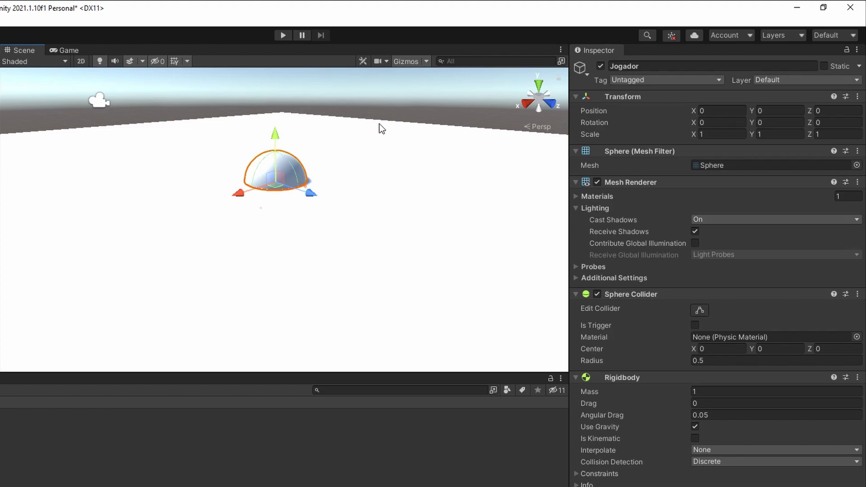
Step: Set Jogador's Position Y to 0.5 and orbit to confirm it sits on the floor
left_click(780, 110)
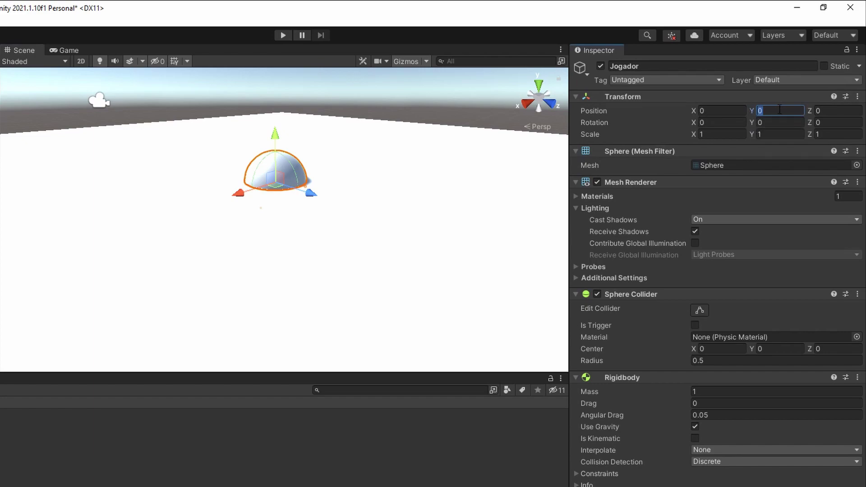
type("0")
type(",5")
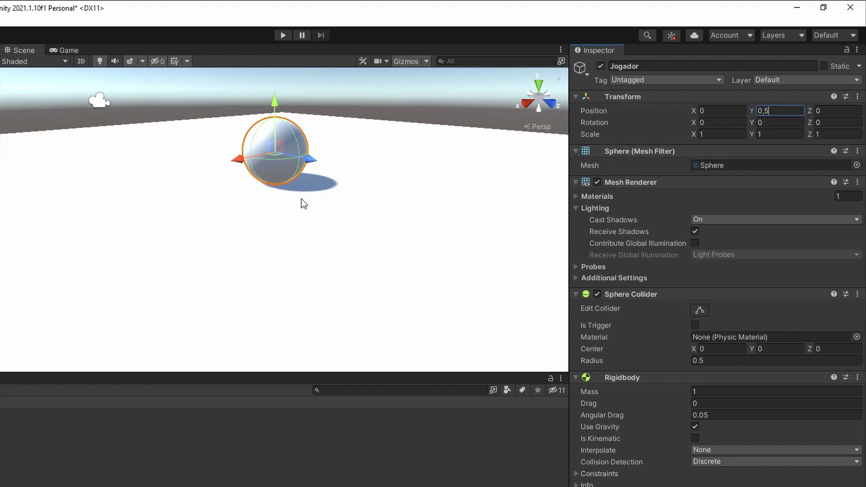
left_click_drag(283, 190, 264, 142, "alt")
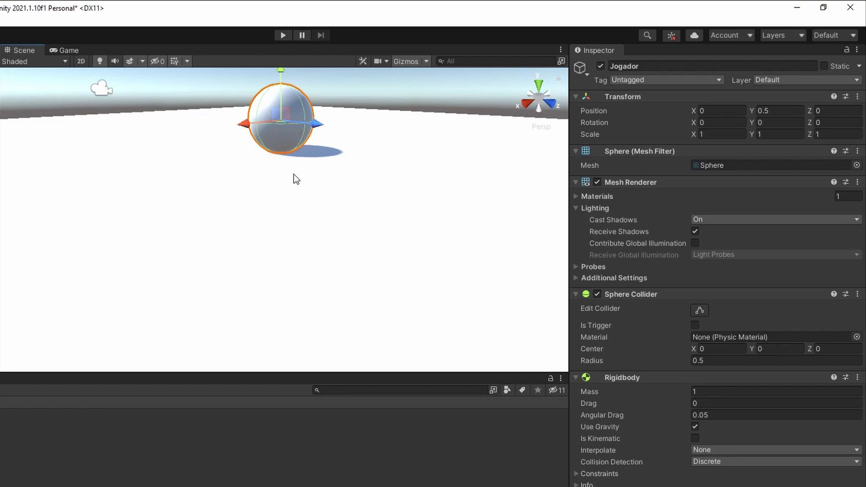
key("ctrl+z")
mouse_move(294, 174)
left_mouse_down("alt")
mouse_move(342, 181)
mouse_move(338, 169)
left_mouse_up("alt")
left_click(780, 111)
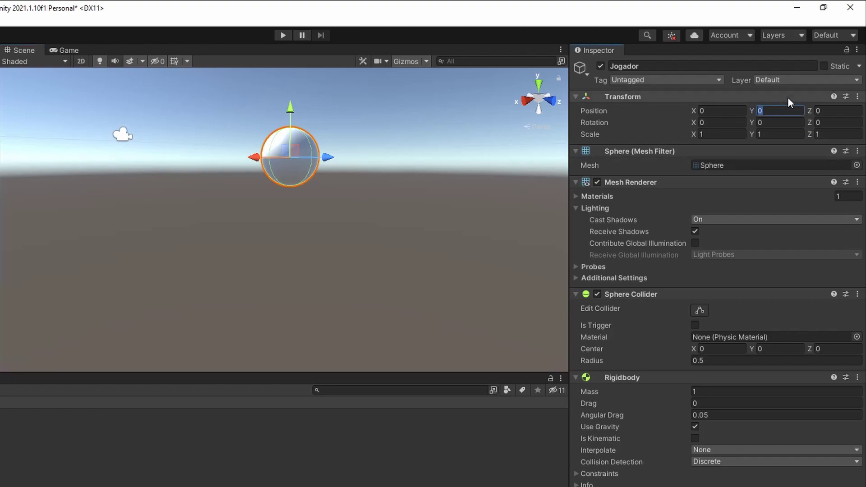
type("0,5")
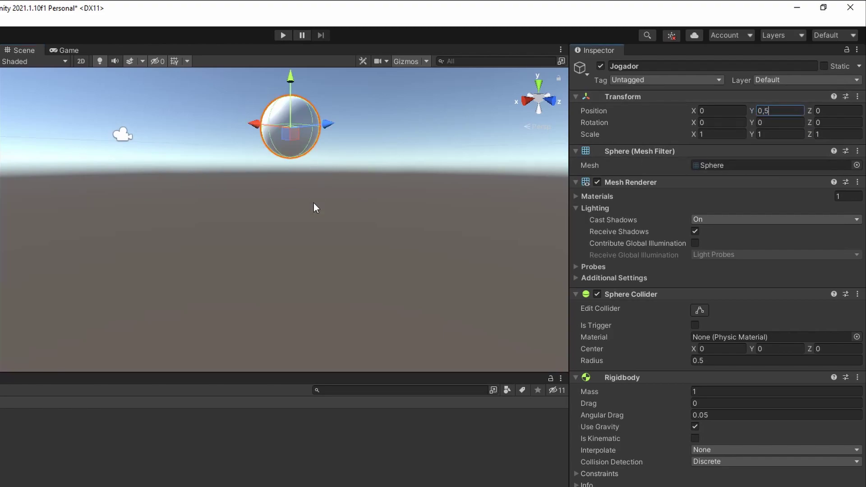
left_click_drag(320, 143, 354, 215, "alt")
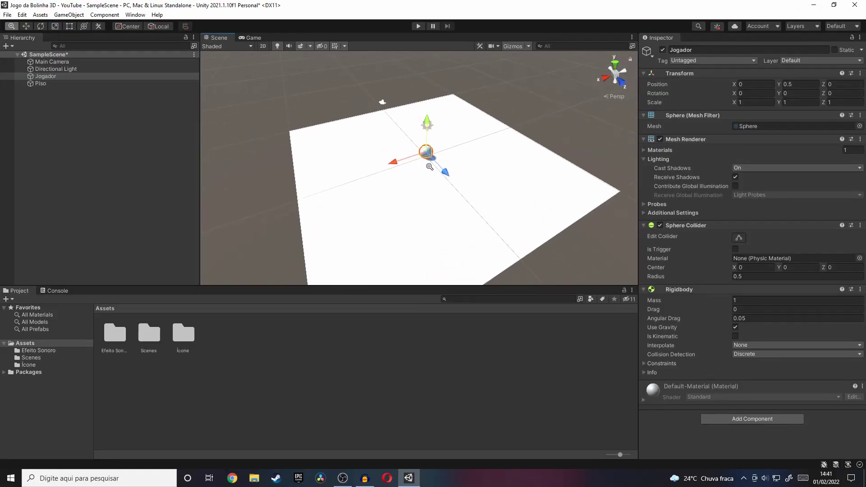
mouse_move(354, 216)
left_mouse_down()
mouse_move(401, 173)
mouse_move(480, 165)
mouse_move(442, 173)
mouse_move(419, 145)
left_mouse_up()
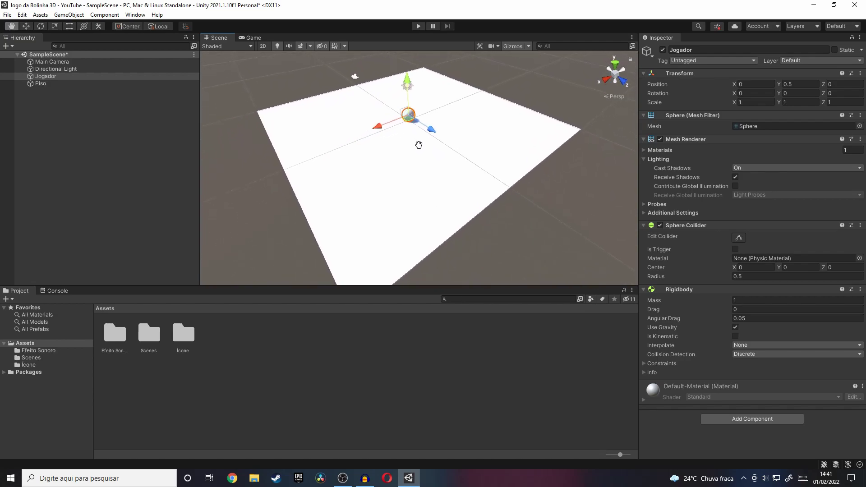
left_click(161, 84)
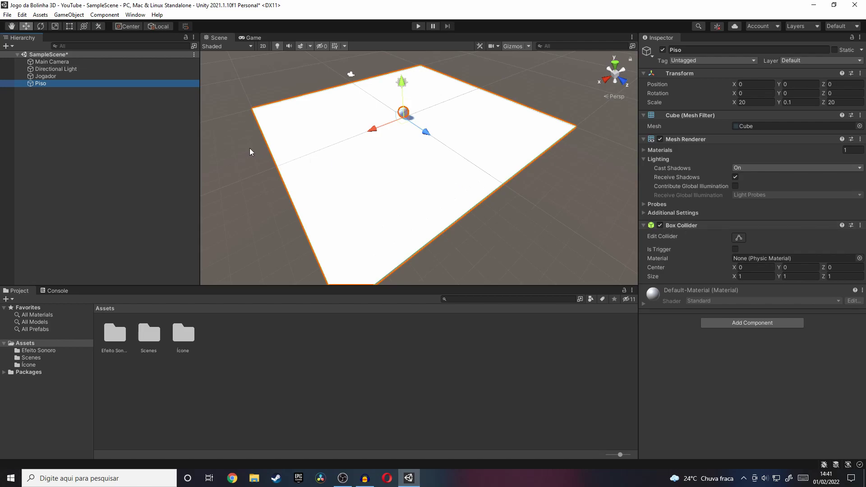
left_click(120, 77)
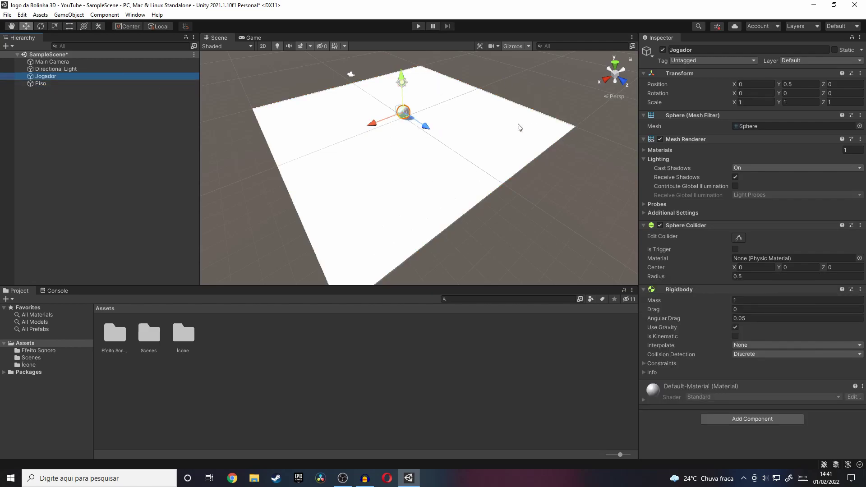
mouse_move(518, 140)
left_mouse_down("alt")
mouse_move(508, 135)
mouse_move(491, 150)
left_mouse_up("alt")
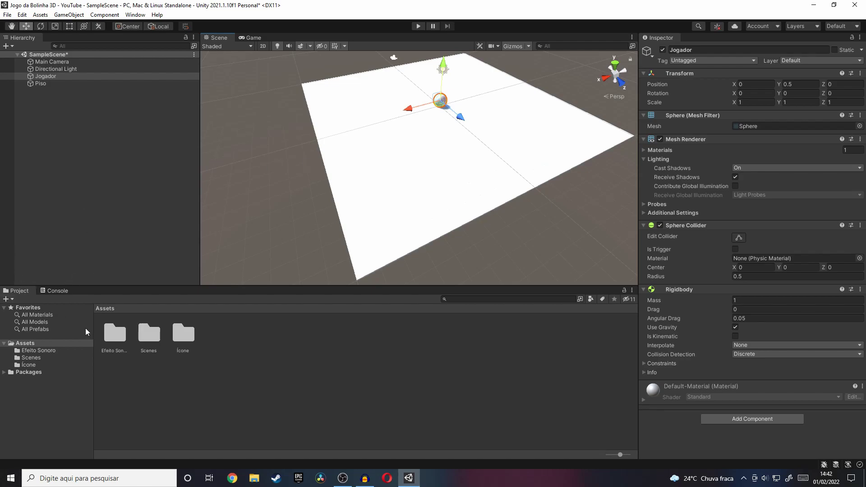
left_click(218, 353)
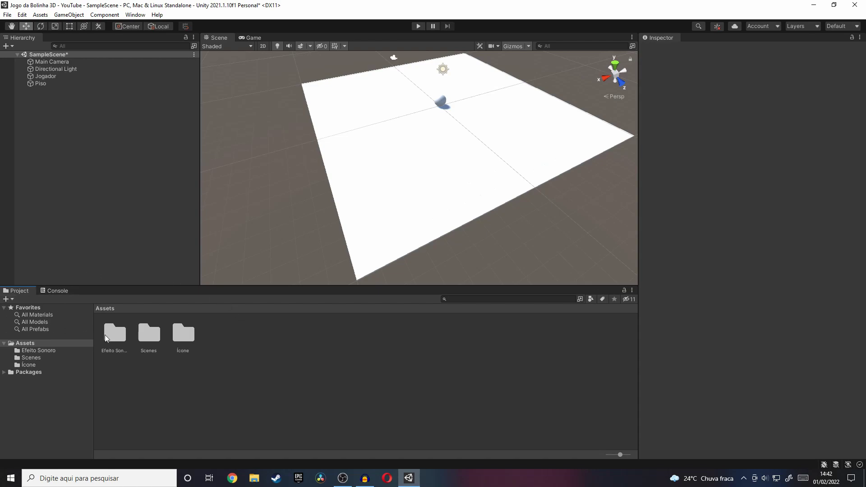
Step: Create a new folder named 'Scripts' in the Project panel and open it
right_click(251, 345)
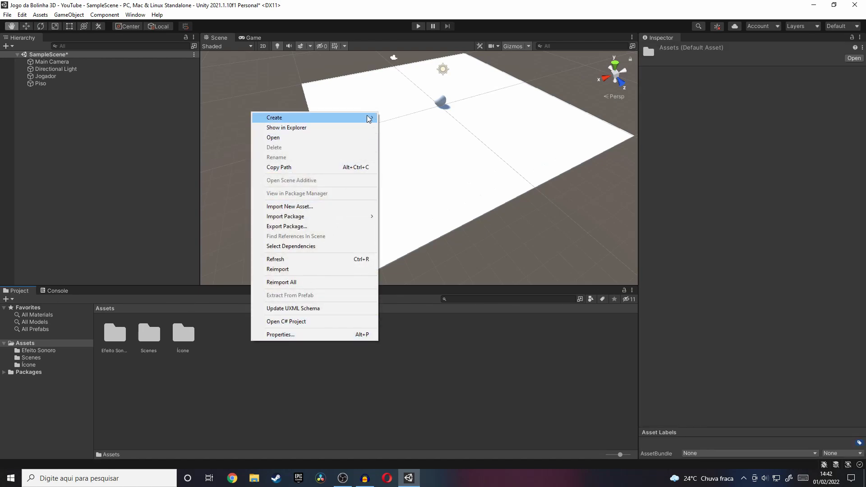
mouse_move(369, 118)
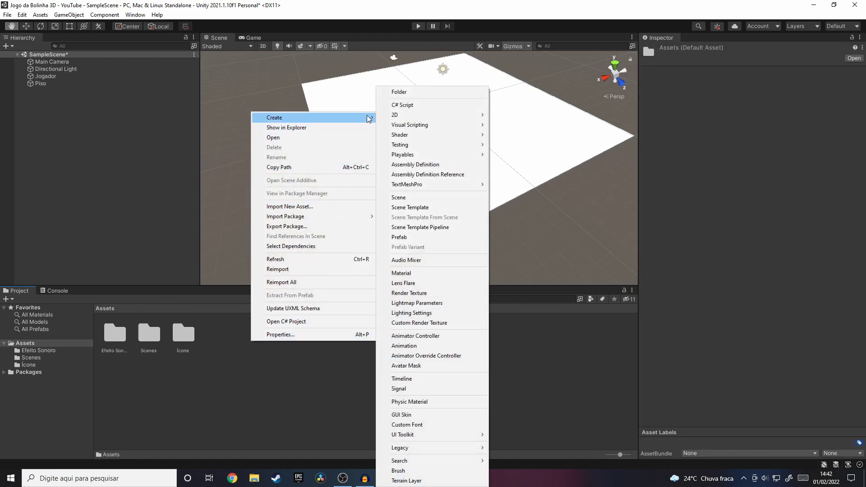
left_click(411, 92)
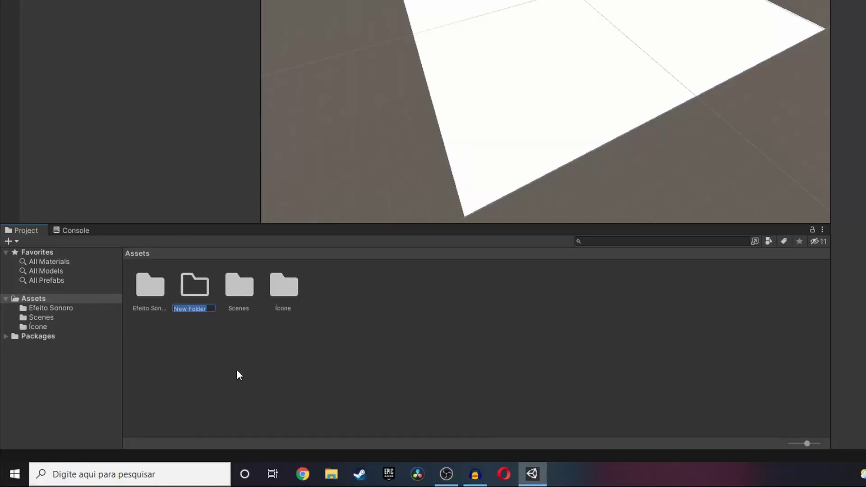
type("Scri")
type("pts")
key("Return")
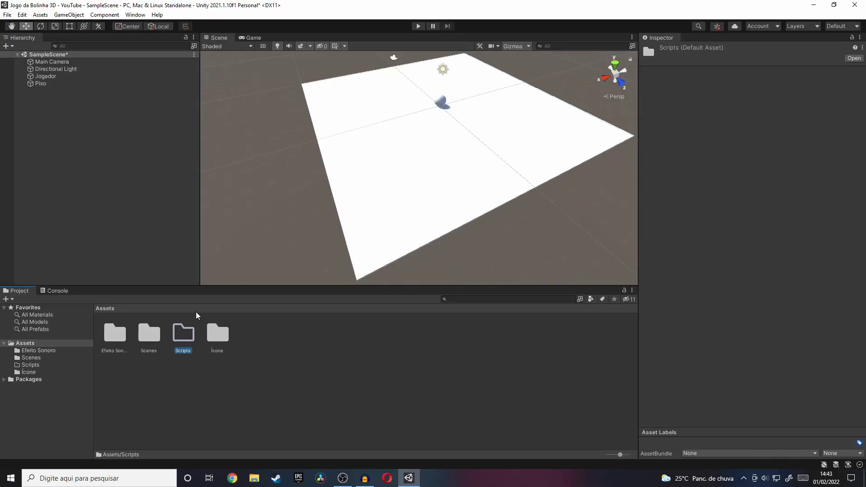
double_click(183, 342)
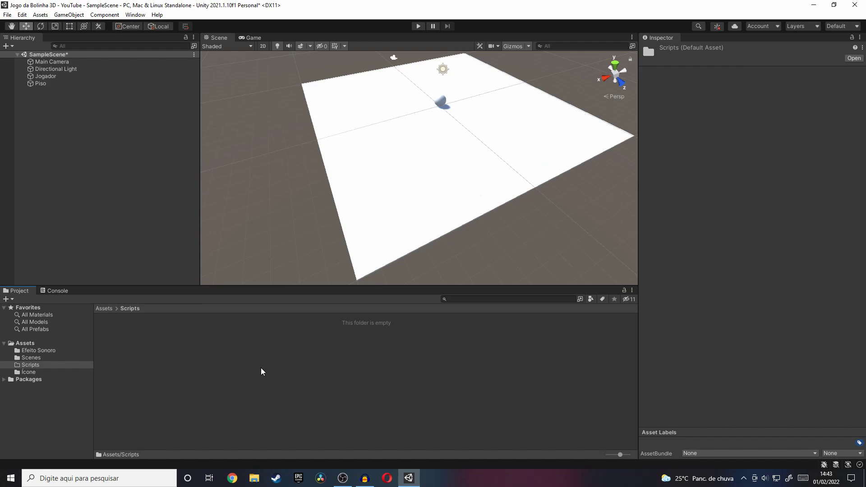
Step: Create a new C# Script in the Scripts folder named 'ControleDoJogador'
right_click(263, 364)
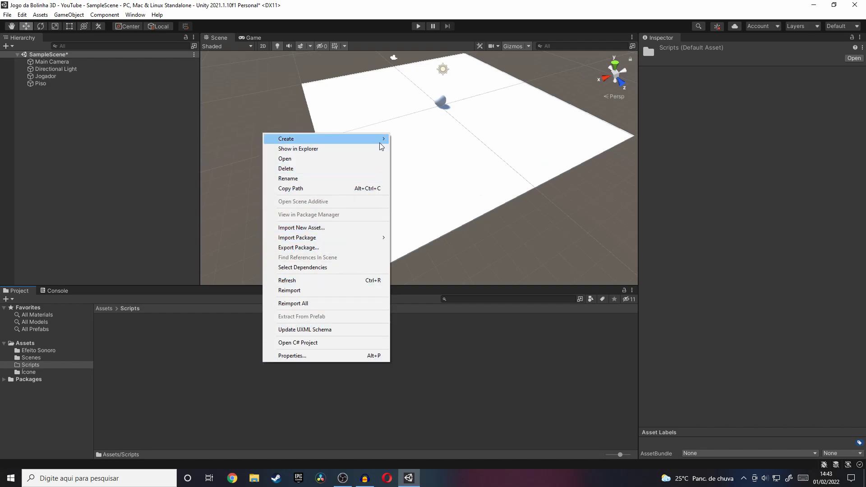
mouse_move(380, 144)
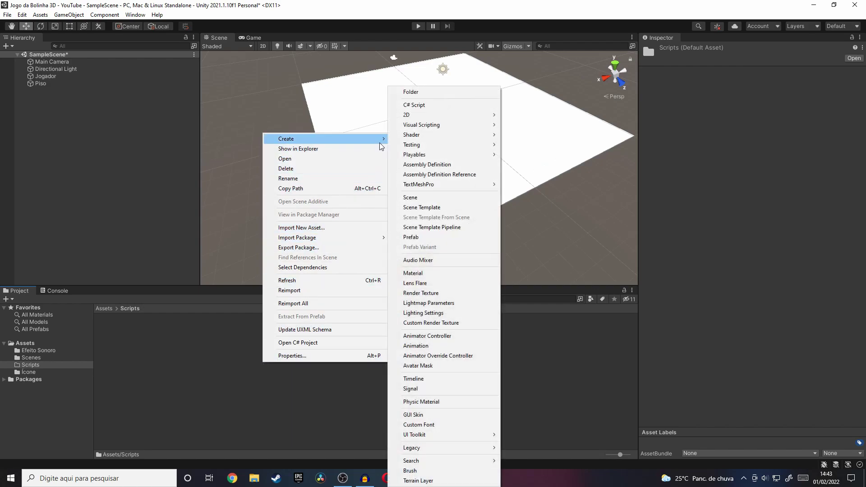
left_click(431, 107)
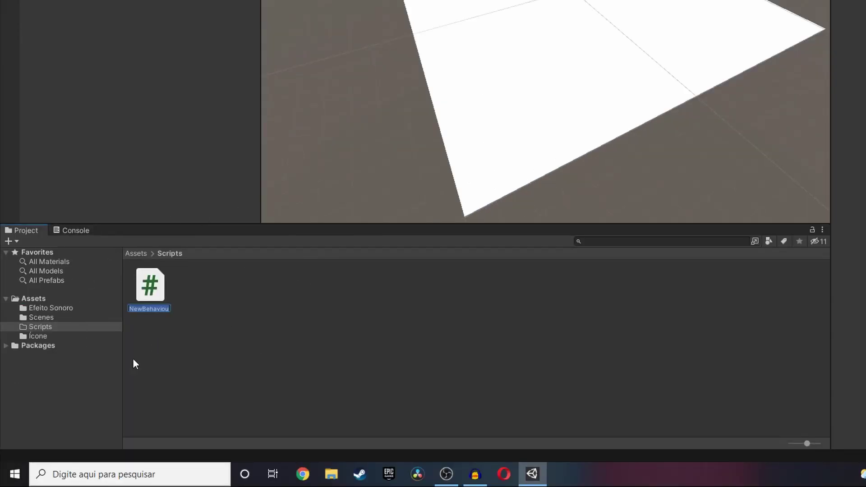
type("ControleD")
type("oJogador")
key("Return")
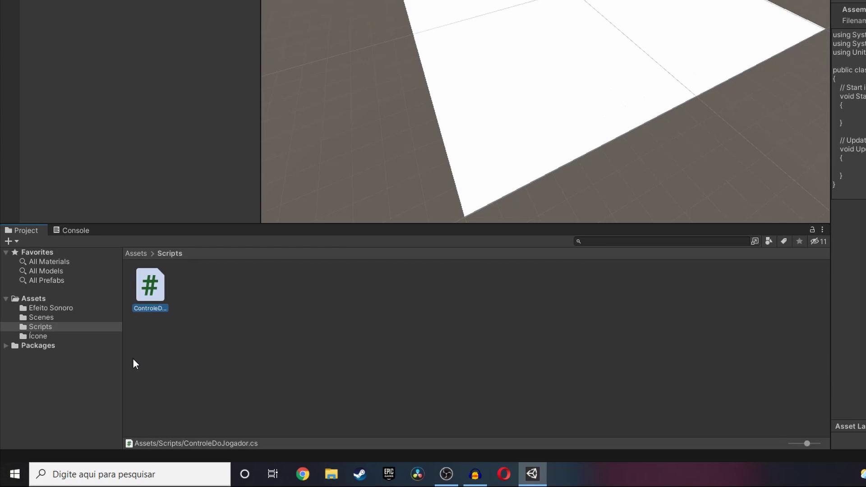
Step: Start renaming the script but cancel, keeping the name ControleDoJogador, then reselect it
left_click(161, 308)
key("Return")
left_click(160, 293)
type("fdjfhjdk")
key("Escape")
left_click(205, 315)
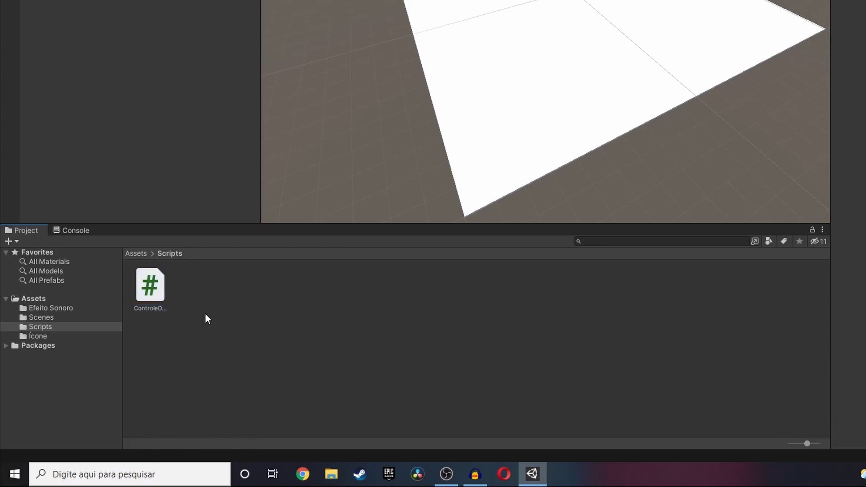
left_click(149, 292)
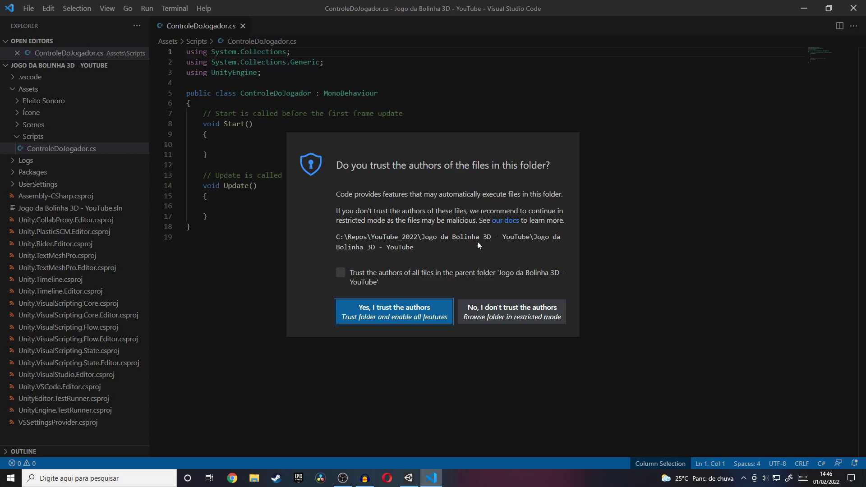
Step: Trust the authors of all files in the parent folder in the workspace trust prompt
left_click(344, 280)
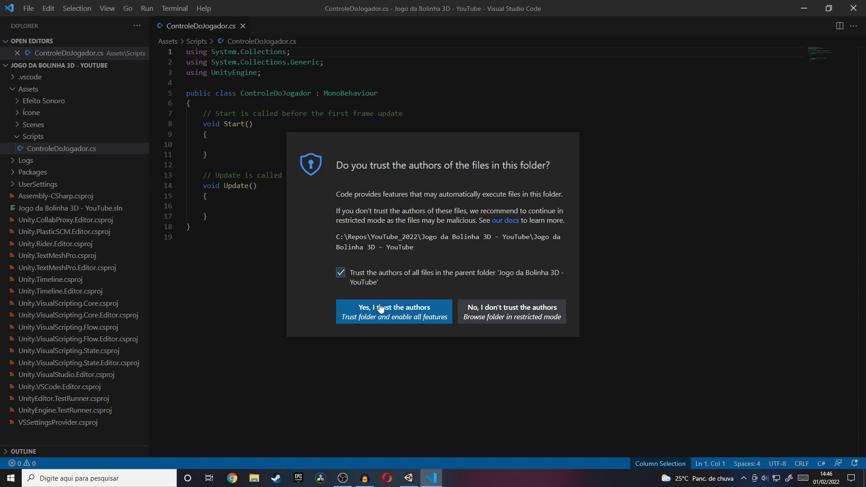
left_click(407, 315)
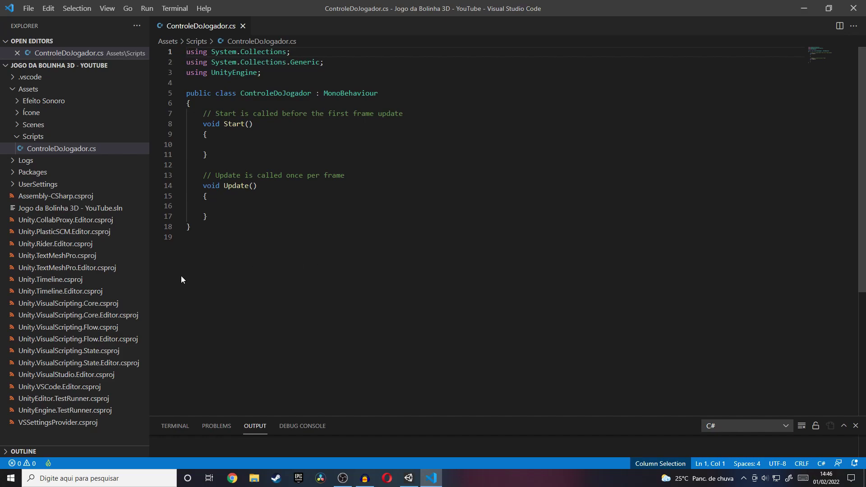
Step: Hide the sidebar and output panel, then add blank lines after the class's opening brace
left_click_drag(149, 270, 4, 281)
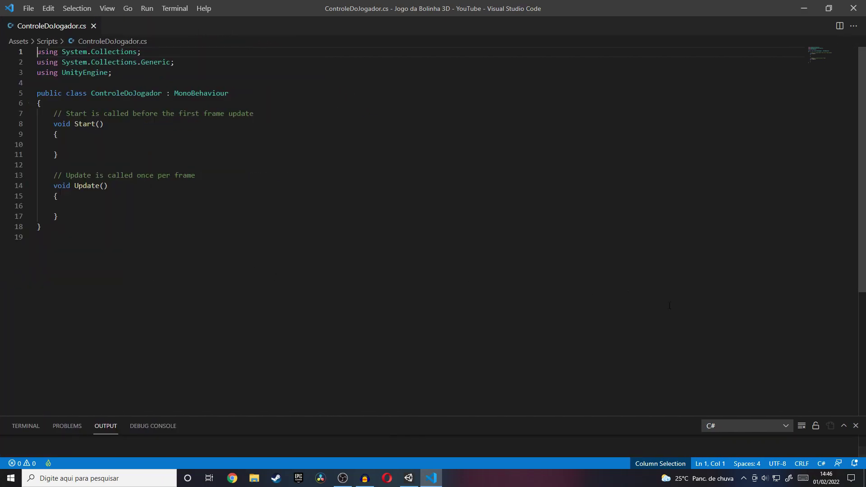
left_click(855, 426)
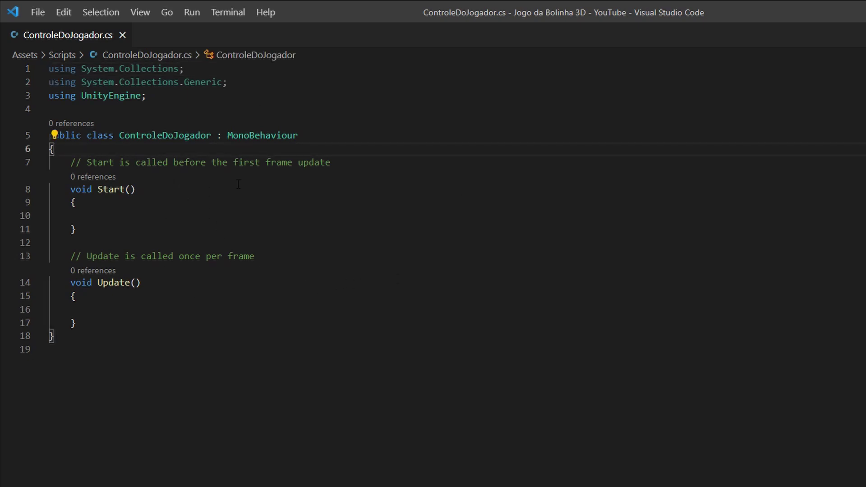
key("Return")
key("Return")
key("Up")
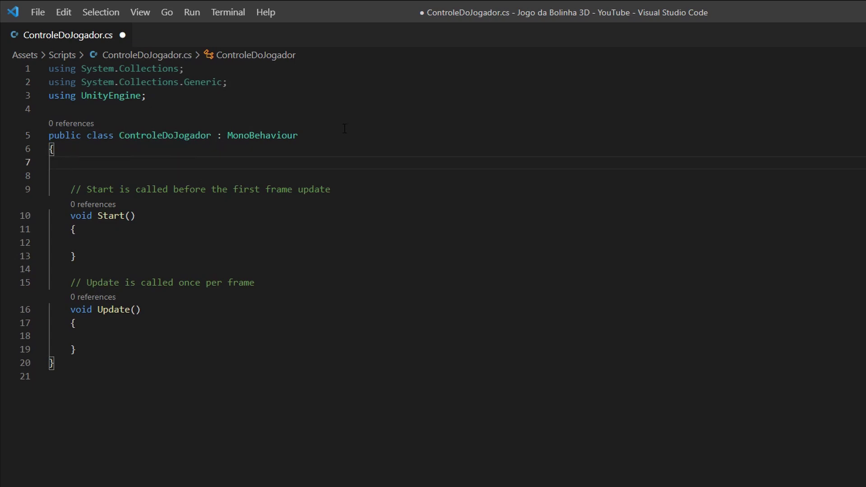
Step: Type 'public float velocidadeDoJogador;' on line 7 of the class
type("public")
type("float")
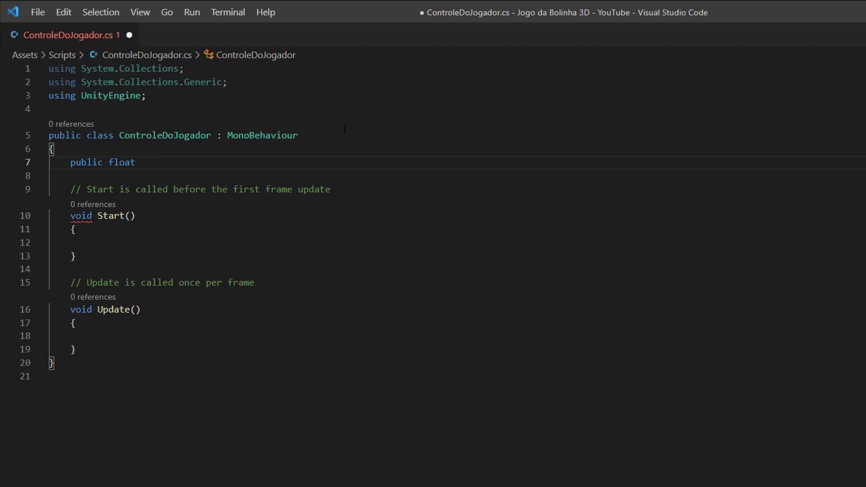
double_click(122, 163)
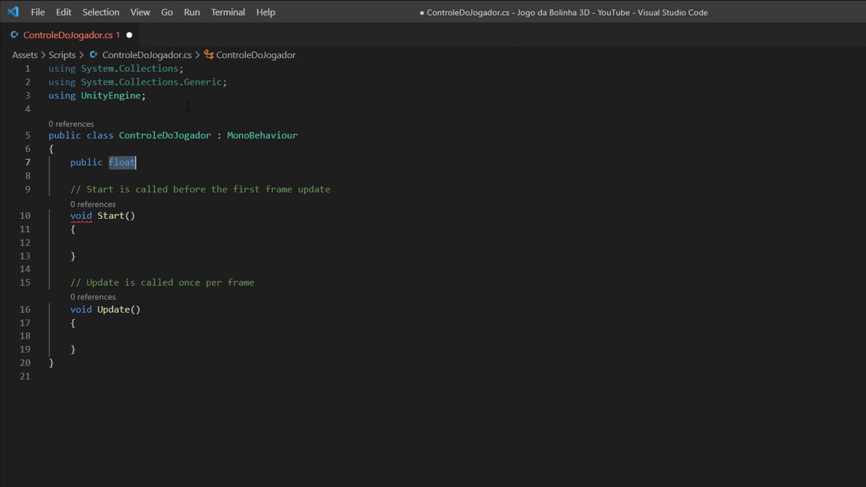
key("End")
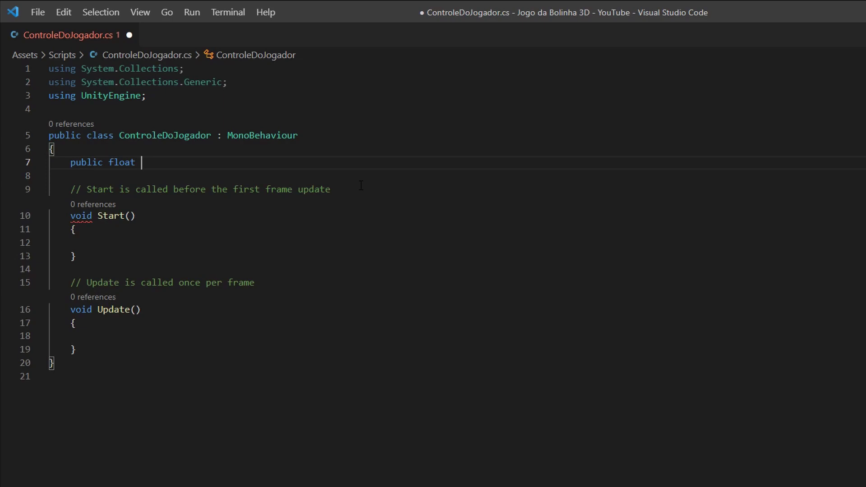
type("veloc")
type("idadeDo")
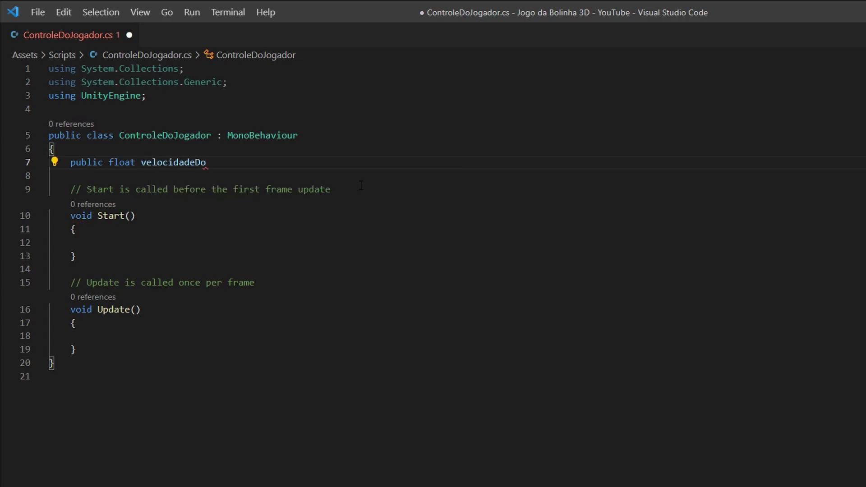
type("Jogador")
type(";")
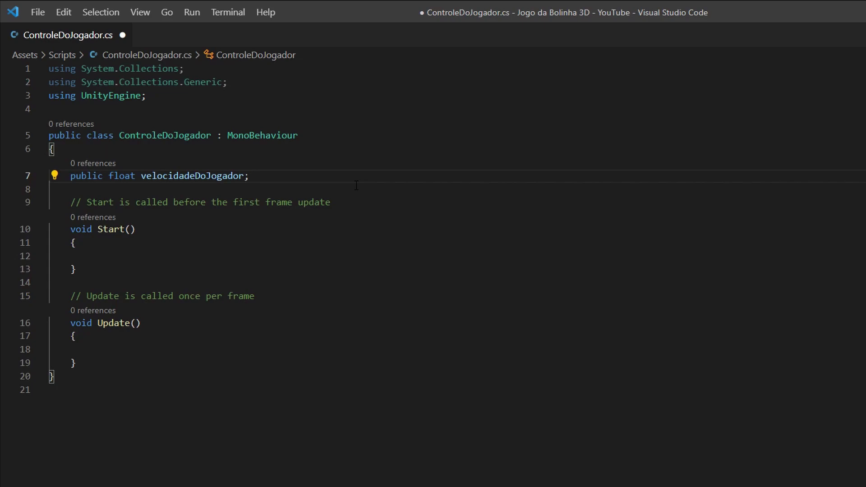
double_click(215, 176)
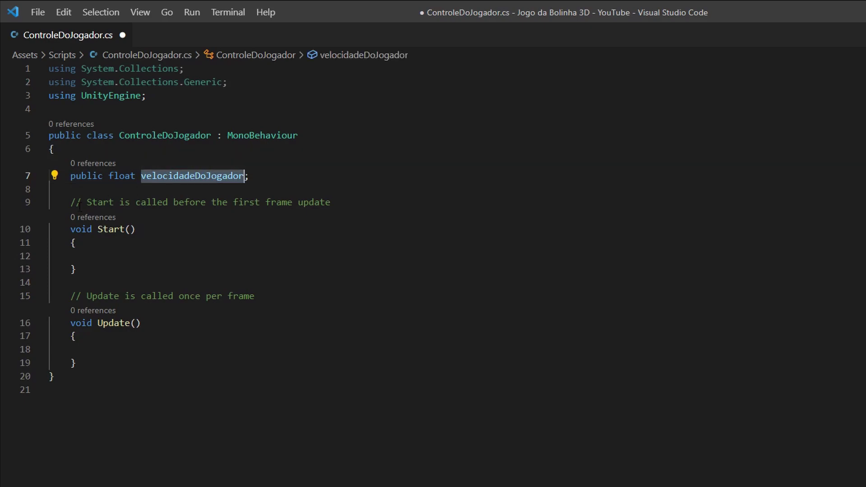
mouse_move(70, 202)
left_mouse_down()
mouse_move(337, 223)
mouse_move(420, 361)
left_mouse_up()
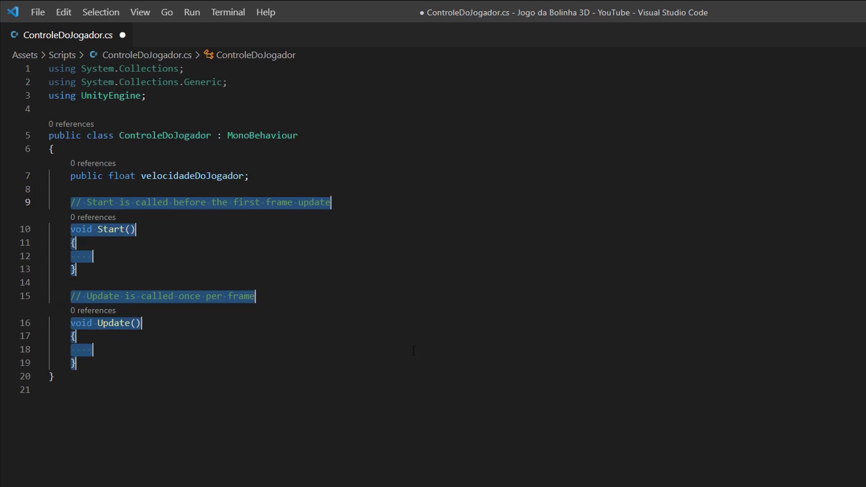
left_click(283, 175)
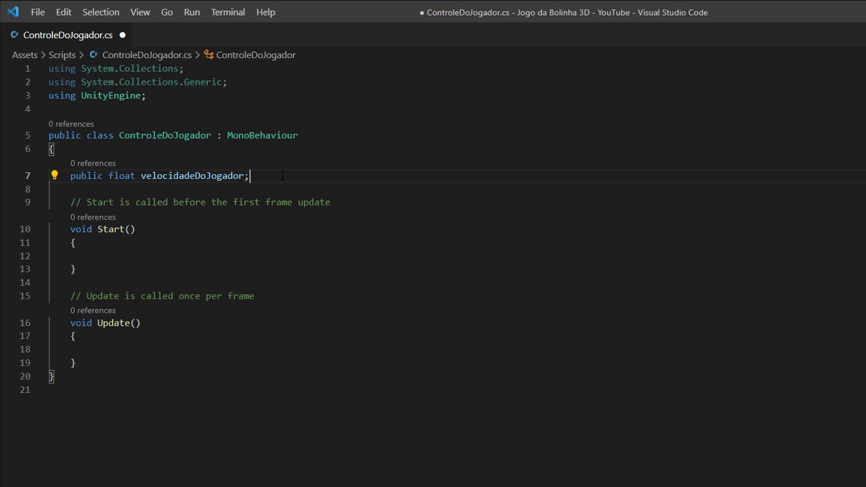
double_click(190, 176)
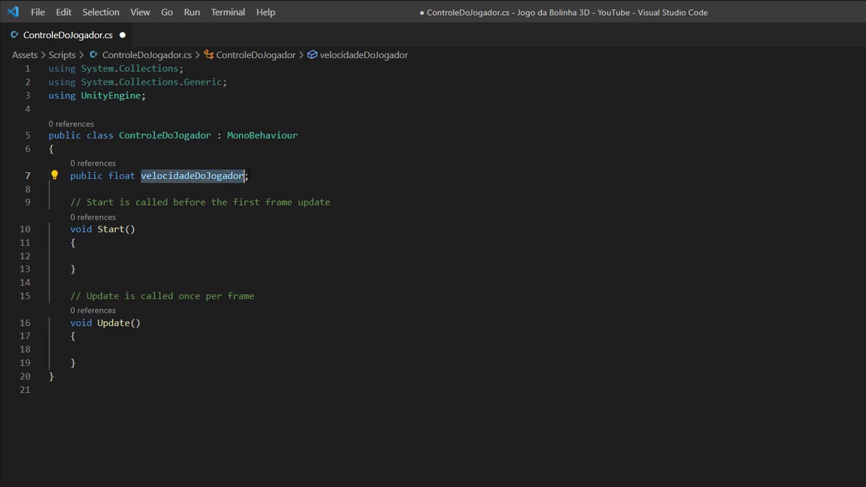
left_click(265, 178)
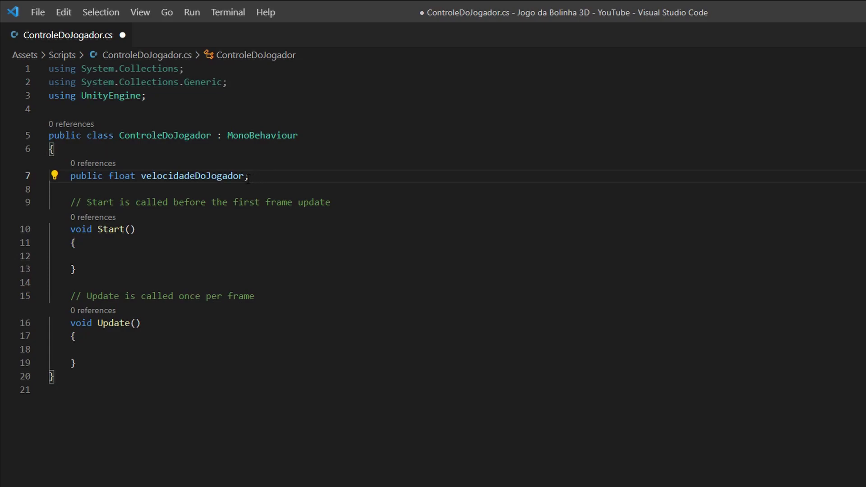
key("shift+Left")
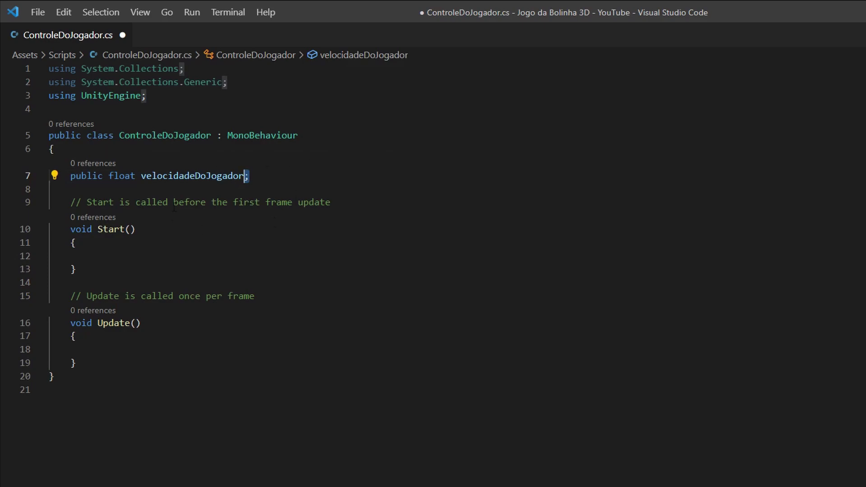
left_click_drag(268, 176, 71, 177)
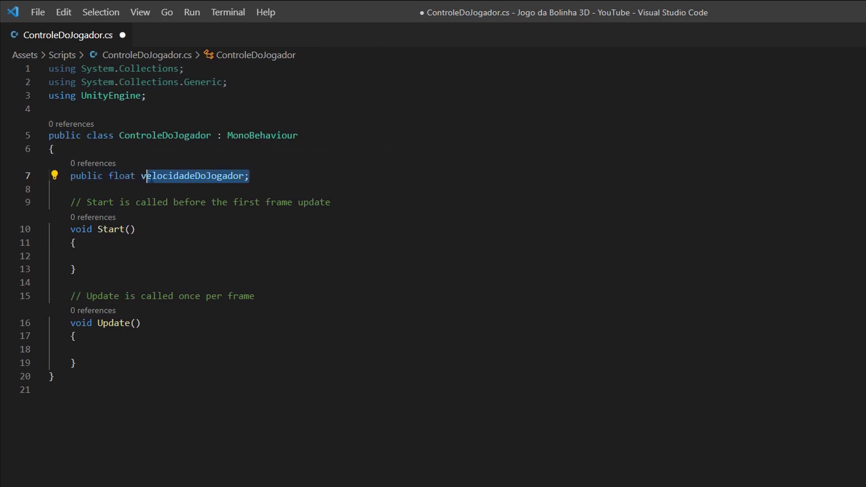
left_click_drag(71, 177, 244, 176)
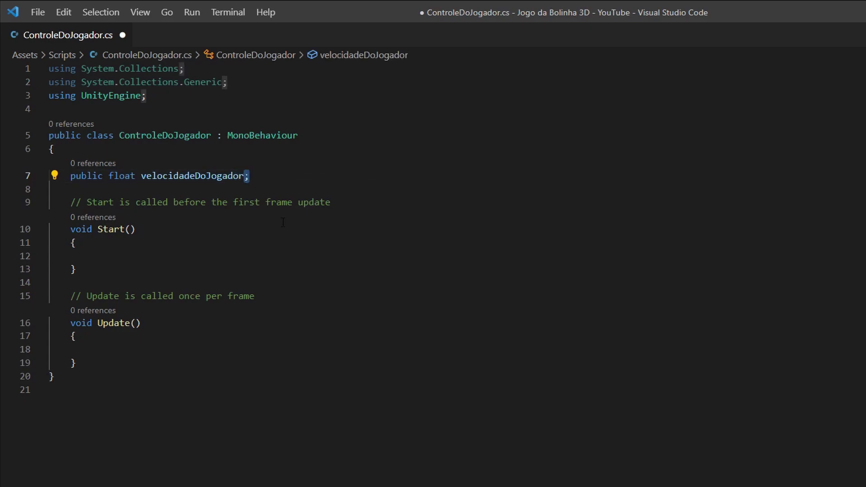
left_click(291, 177)
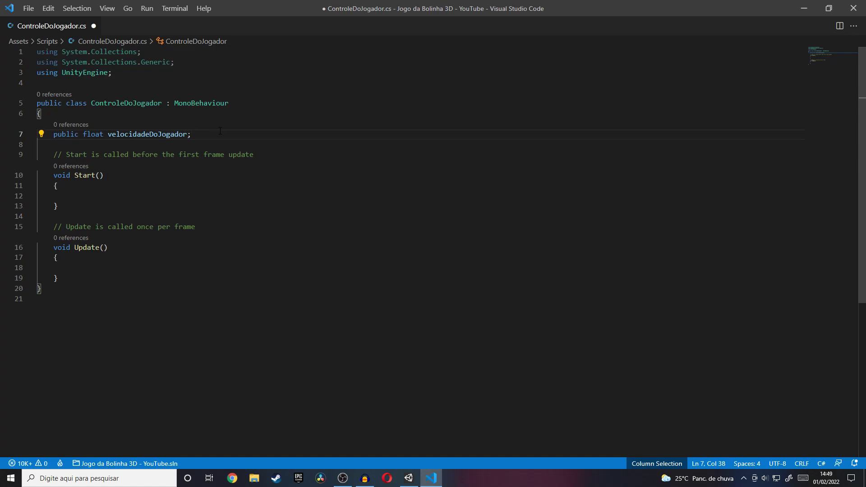
left_click(409, 478)
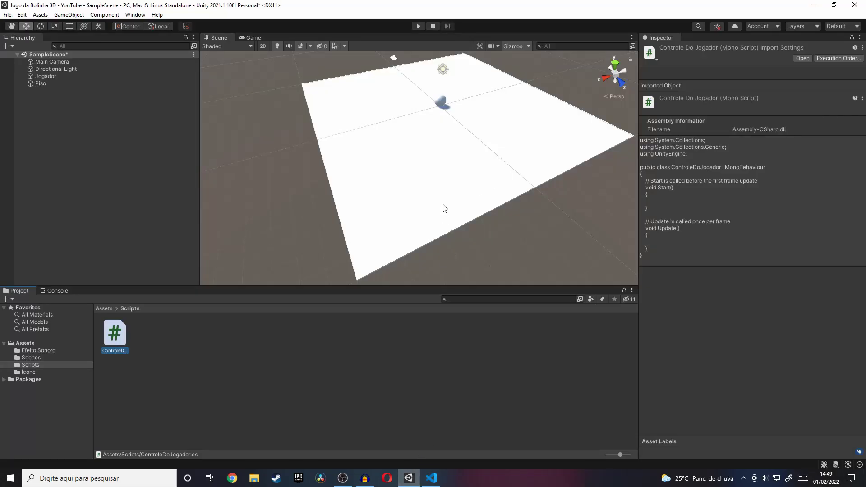
middle_click_drag(470, 178, 413, 207)
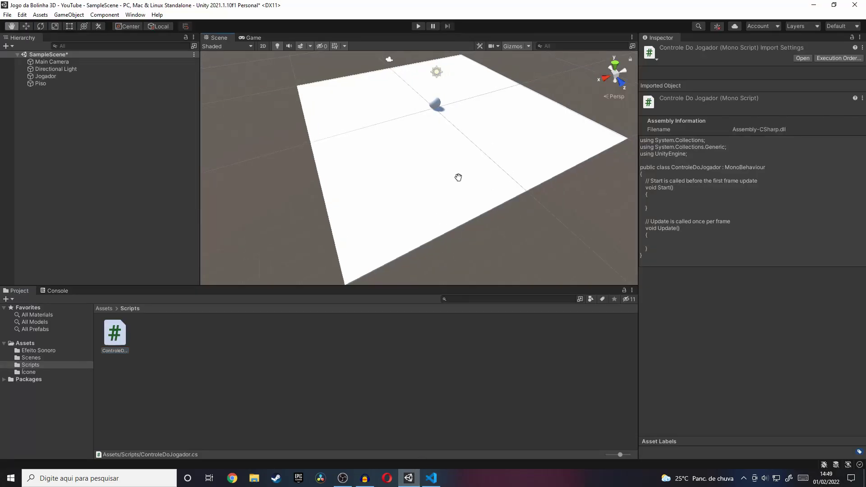
left_click(136, 76)
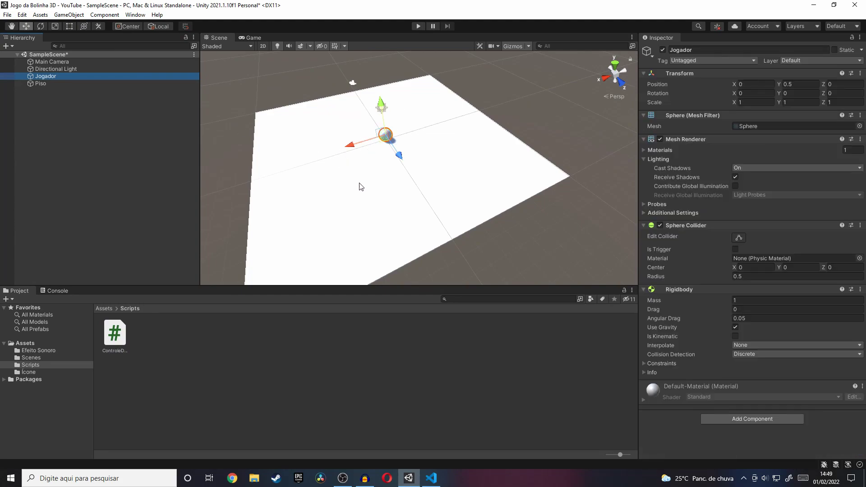
mouse_move(361, 188)
left_mouse_down("alt")
mouse_move(304, 216)
mouse_move(462, 197)
mouse_move(390, 196)
mouse_move(361, 236)
mouse_move(456, 209)
mouse_move(391, 194)
mouse_move(411, 158)
mouse_move(357, 192)
left_mouse_up("alt")
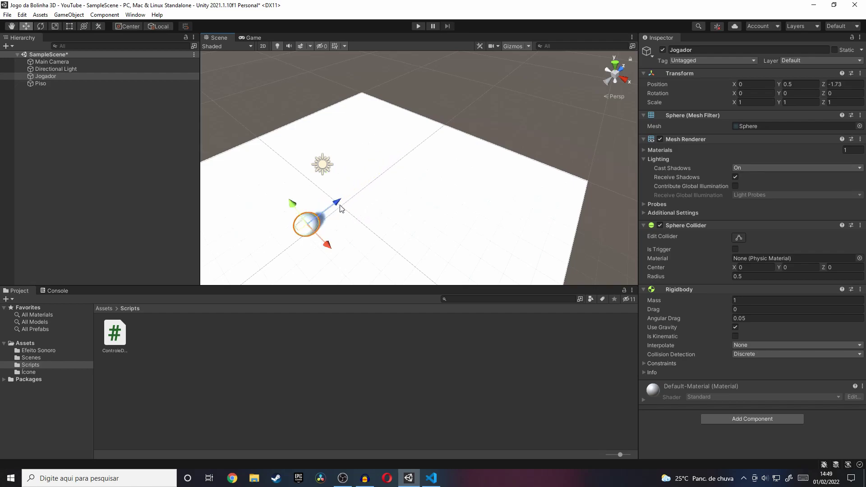
mouse_move(325, 233)
left_mouse_down()
mouse_move(348, 199)
mouse_move(388, 239)
left_mouse_up()
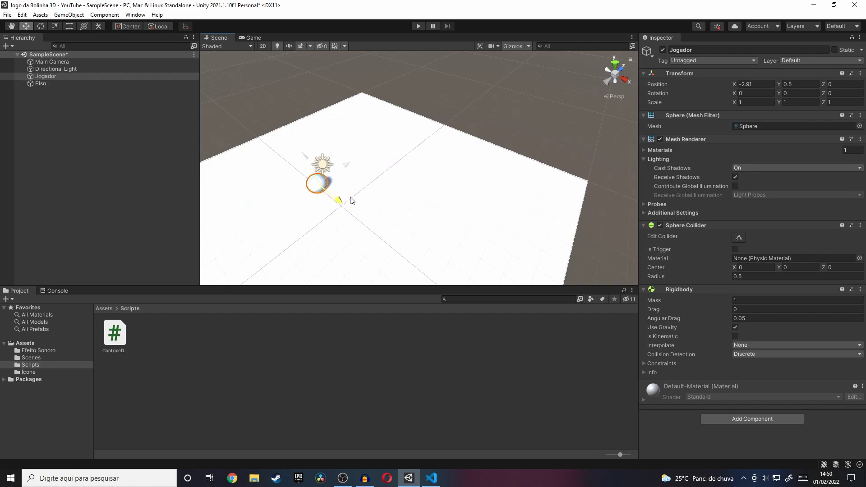
key("ctrl+z")
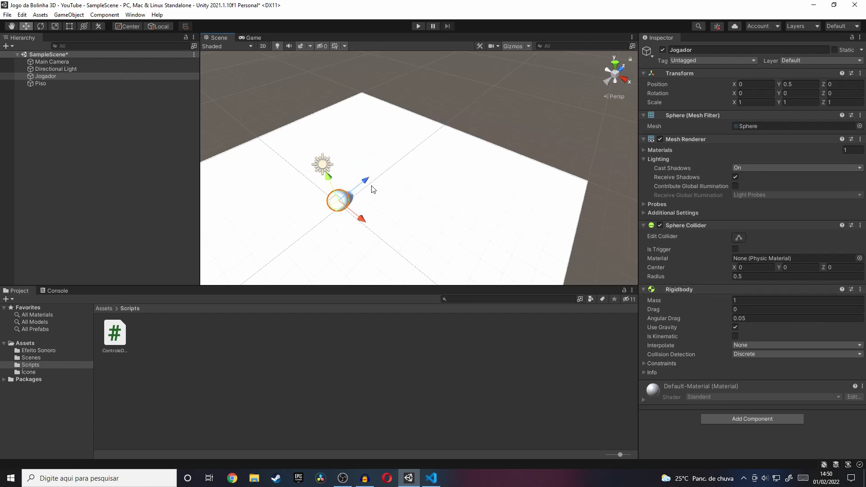
left_click_drag(366, 184, 522, 111)
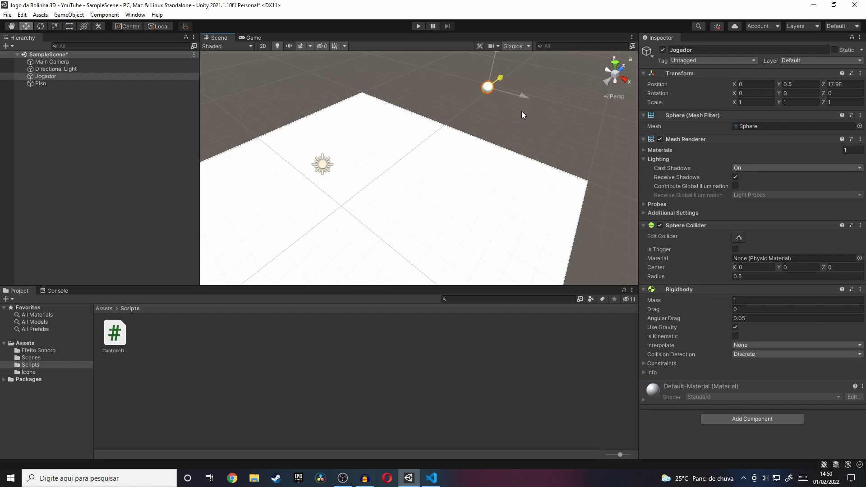
key("ctrl+z")
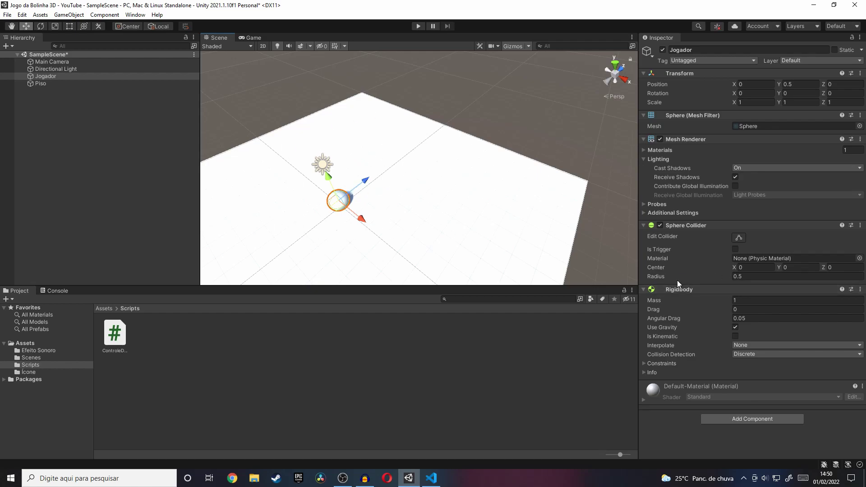
mouse_move(695, 297)
left_click(431, 479)
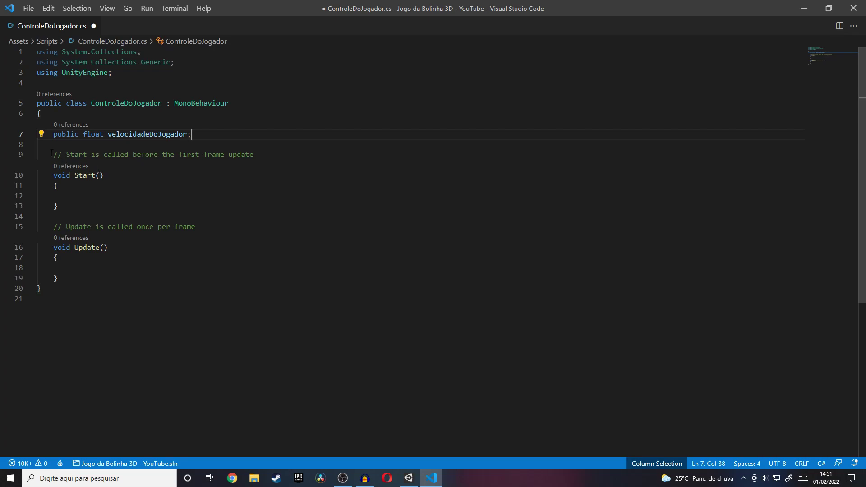
Step: Add 'public Rigidbody oRigidbody;' on a new line below line 7
left_click_drag(50, 155, 187, 150)
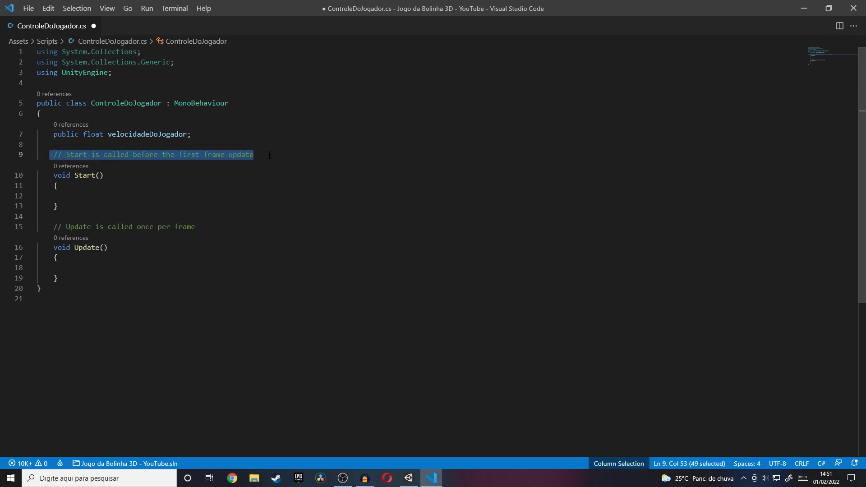
left_click(209, 135)
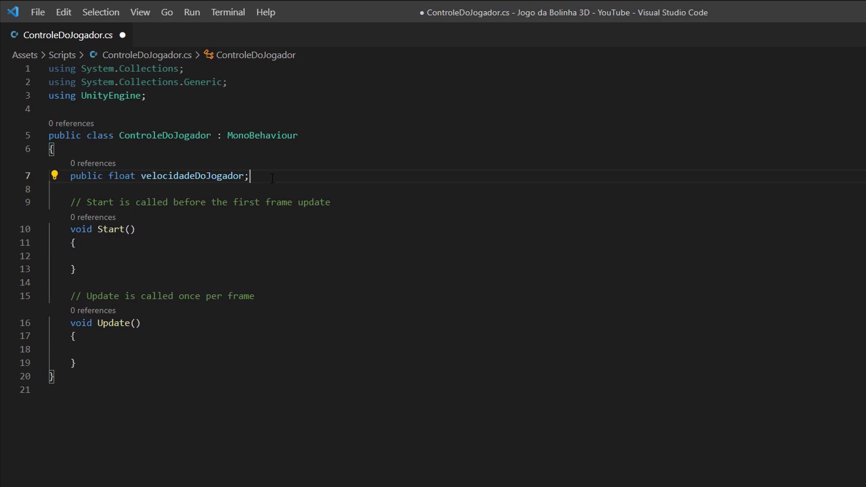
key("Return")
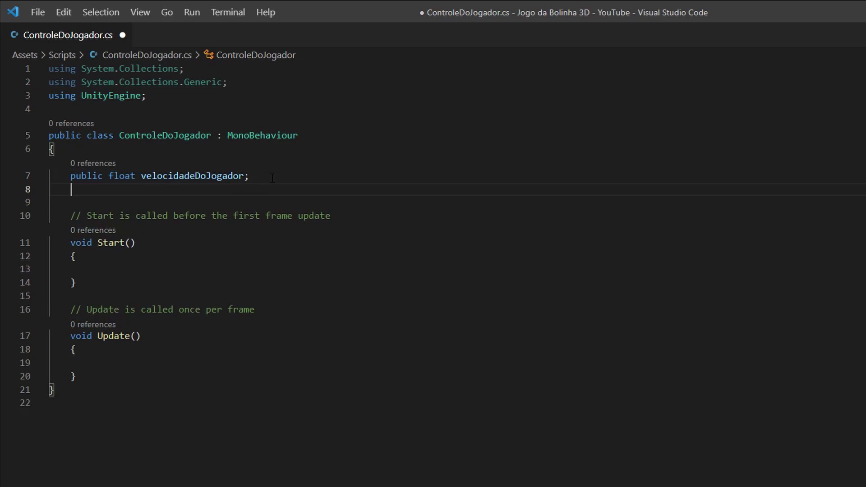
type("public")
type("Rigidb")
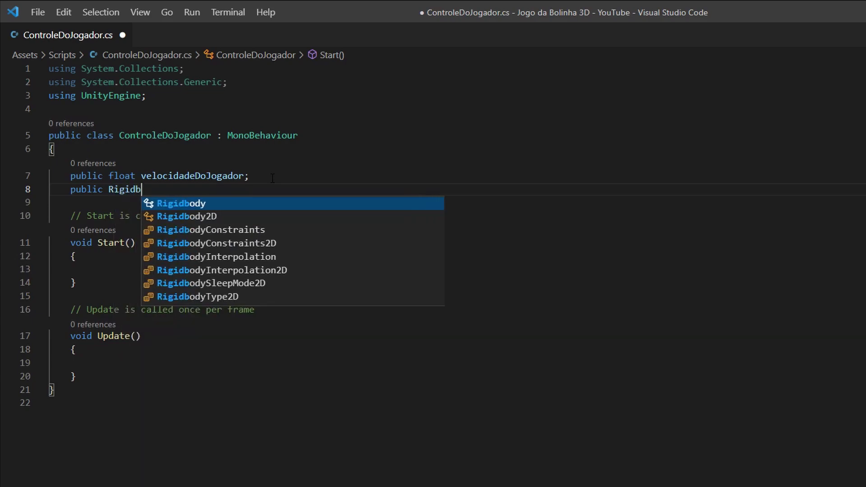
type("ody")
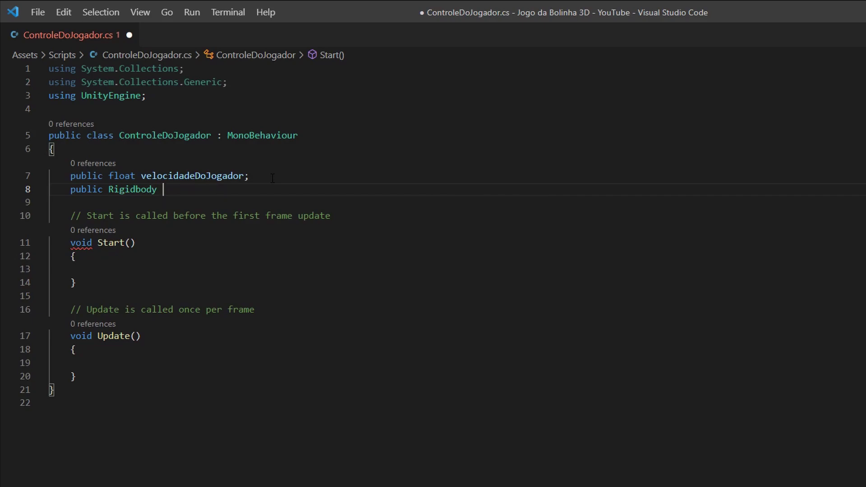
type("oRigi")
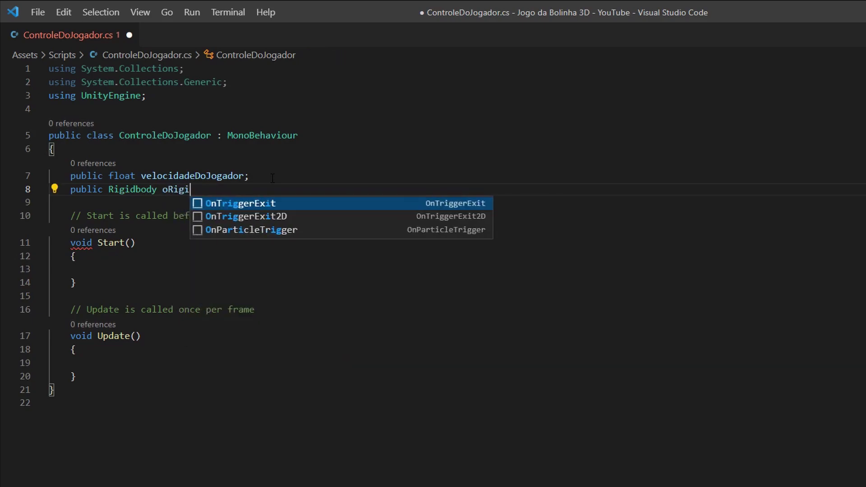
type("dbody")
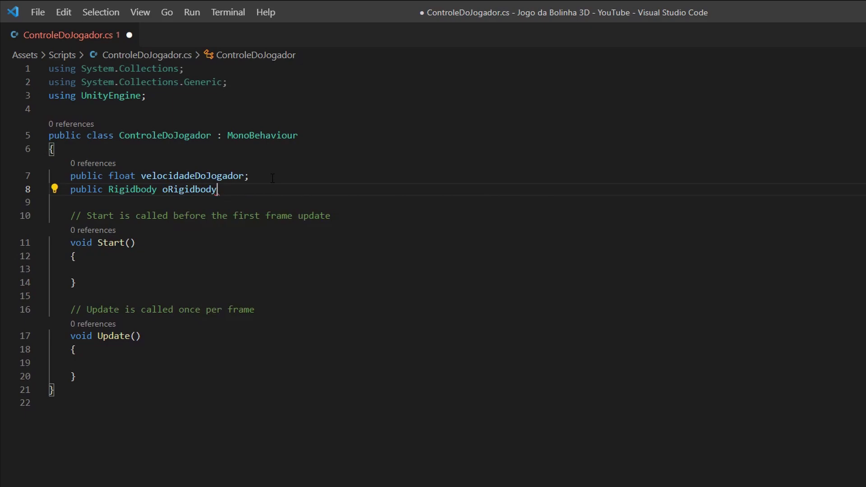
type(";")
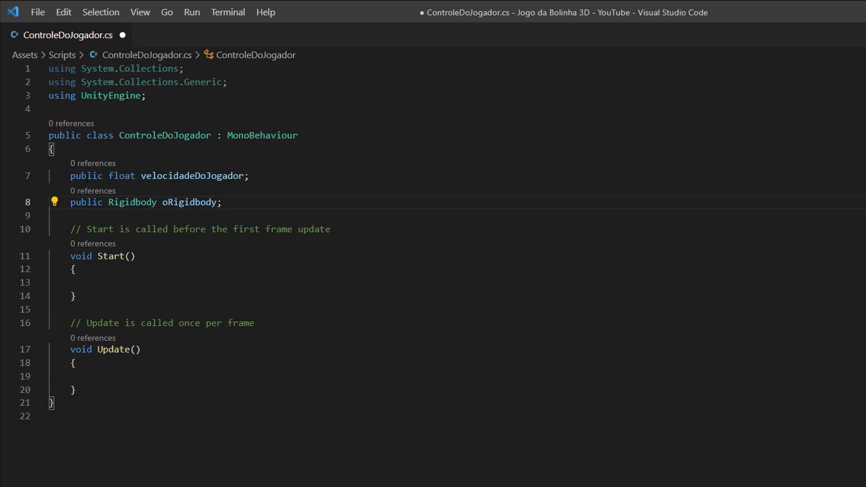
Step: Highlight the two field declarations and Start(), then add blank lines below oRigidbody
left_click_drag(72, 176, 279, 175)
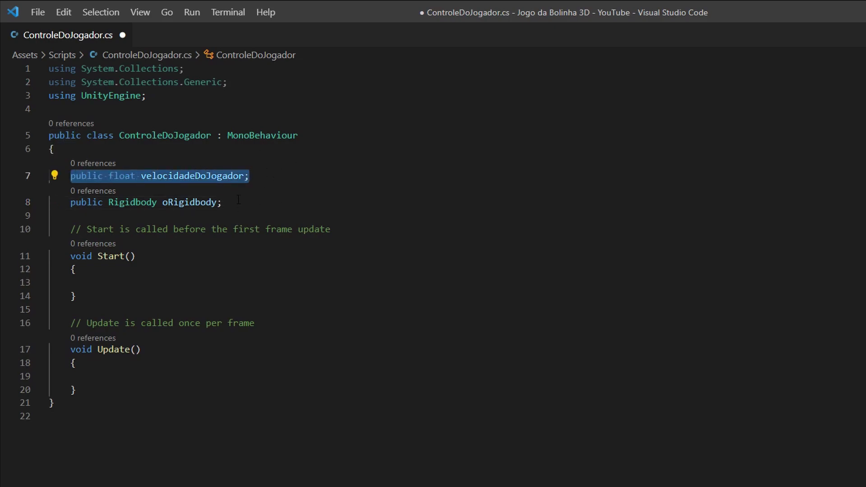
left_click_drag(222, 202, 71, 202)
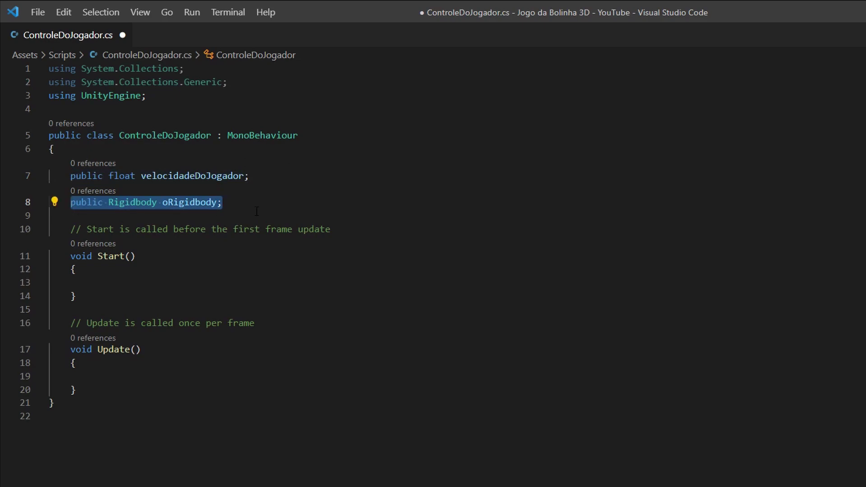
left_click(247, 200)
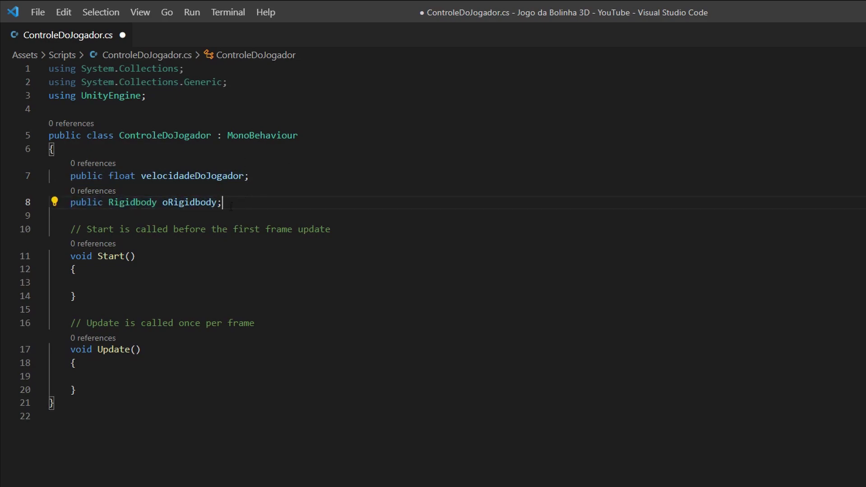
key("ctrl+alt+Up")
key("shift+Home")
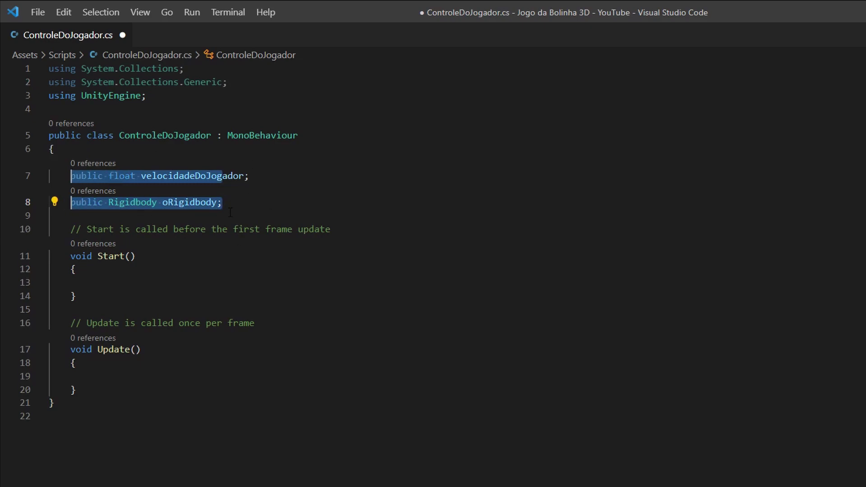
left_click(237, 206)
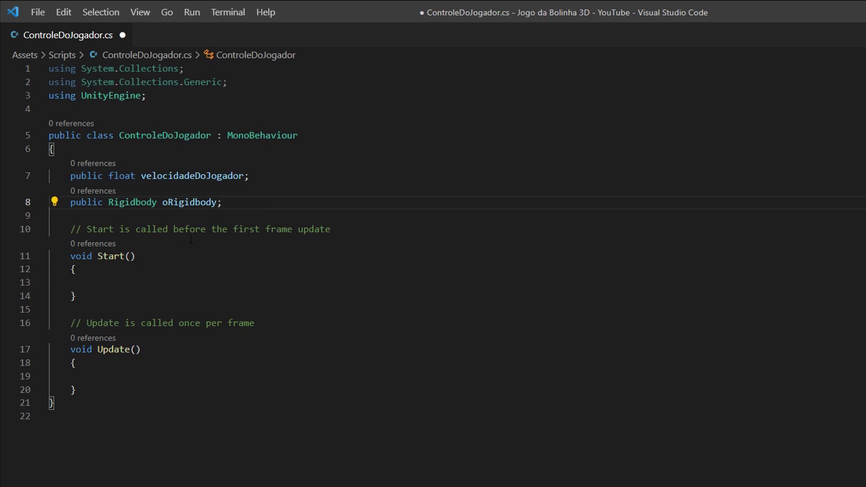
left_click_drag(151, 256, 97, 256)
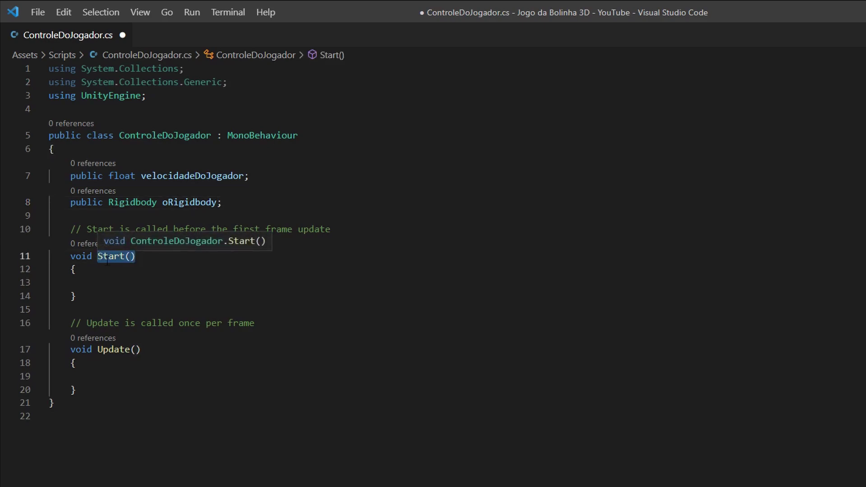
left_click(240, 202)
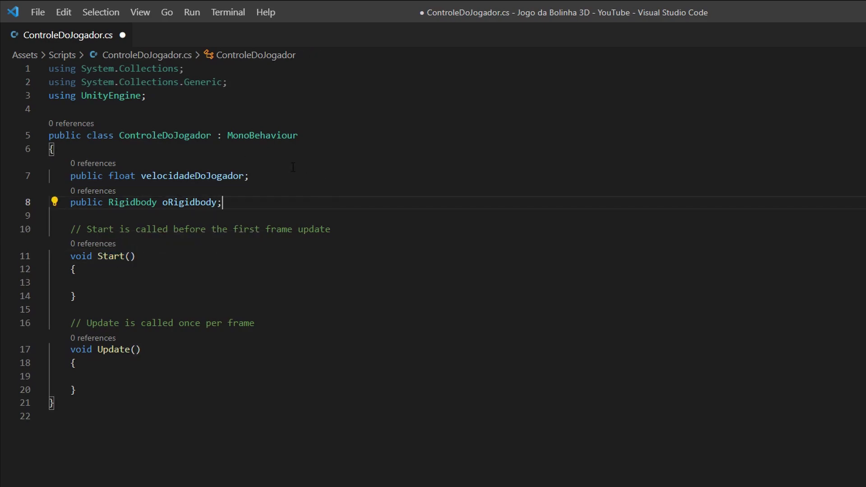
key("Return")
key("Return")
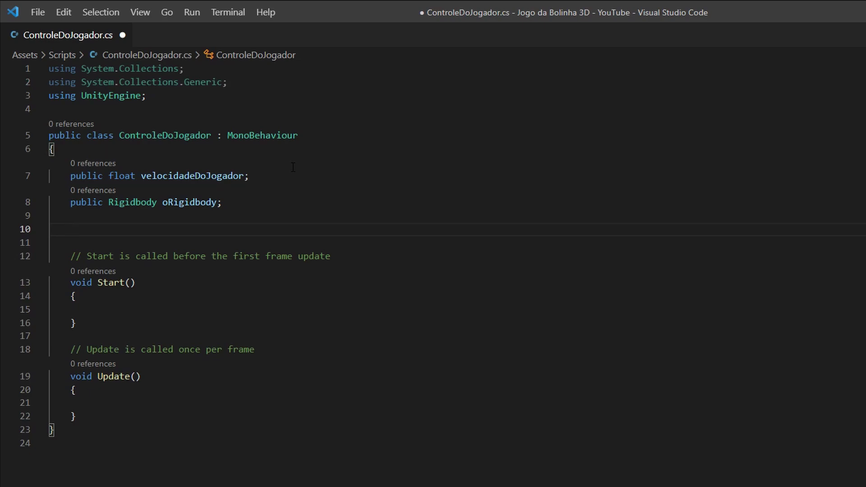
Step: Declare 'private float movimentoX;' on line 10 and open a new line below it
type("private")
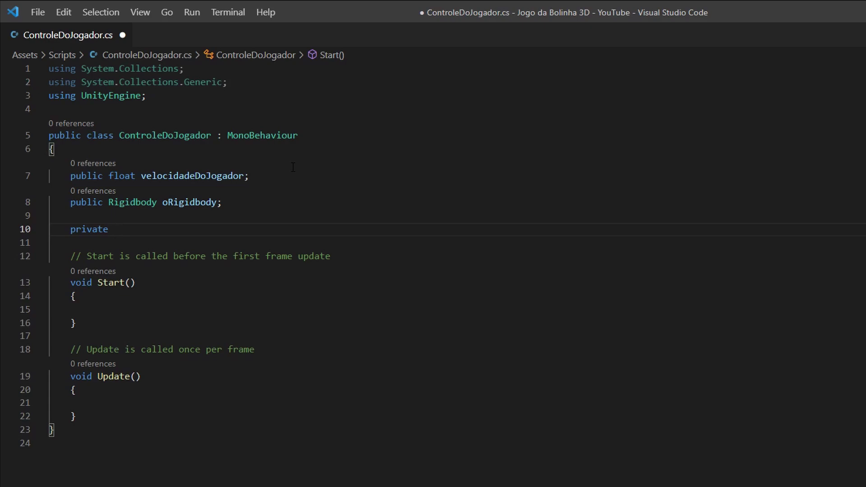
type("fl")
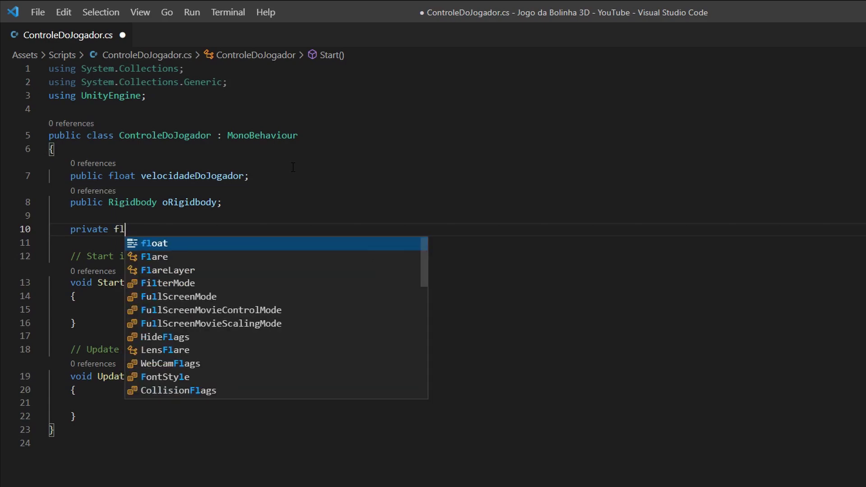
key("Tab")
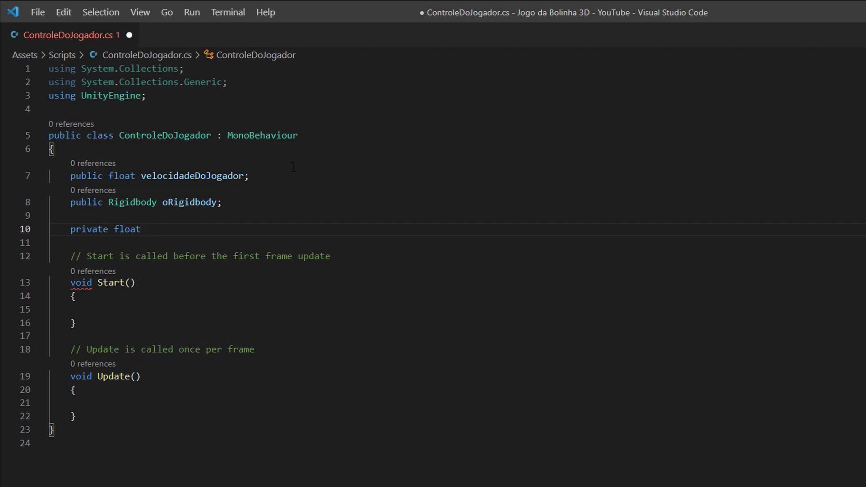
type("mo")
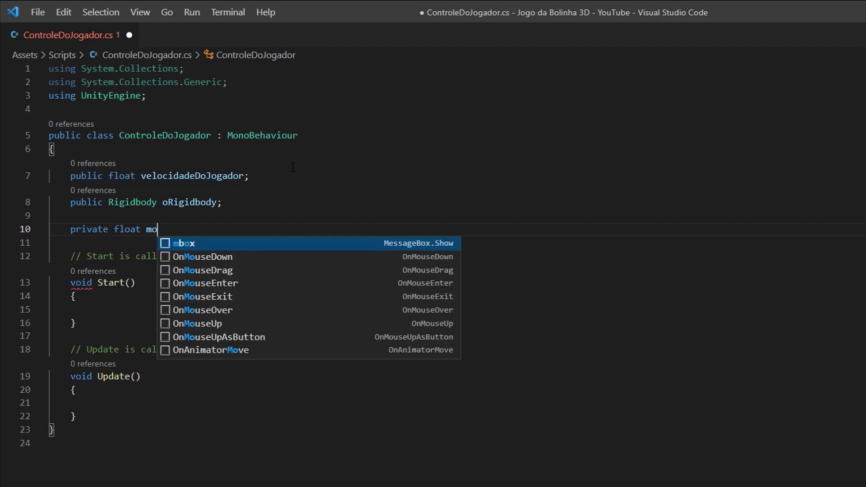
type("vimentoX")
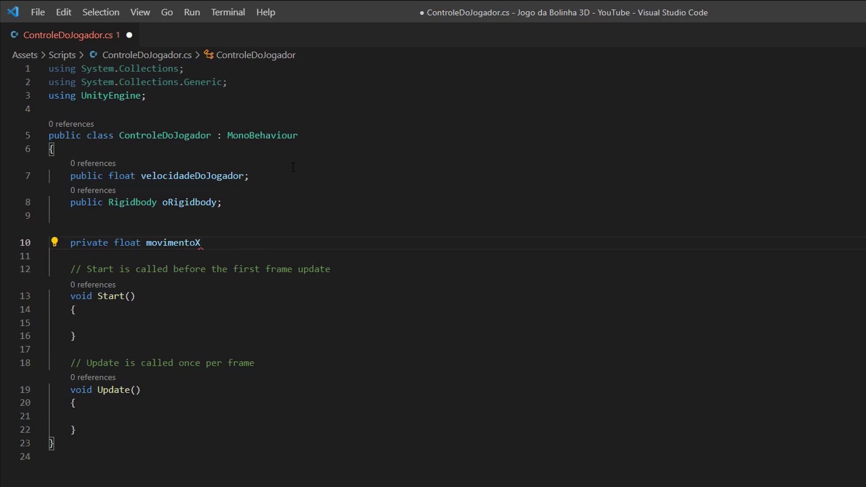
mouse_move(201, 243)
left_mouse_down()
mouse_move(143, 244)
mouse_move(151, 248)
left_mouse_up()
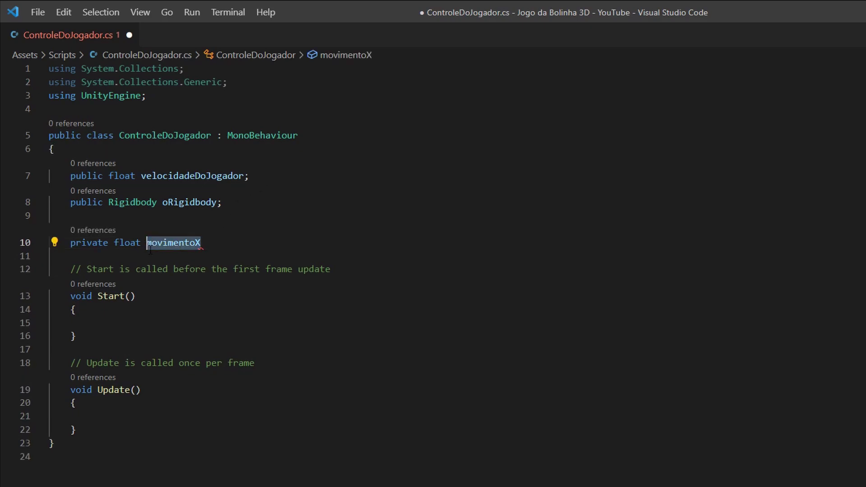
left_click(216, 244)
type(";")
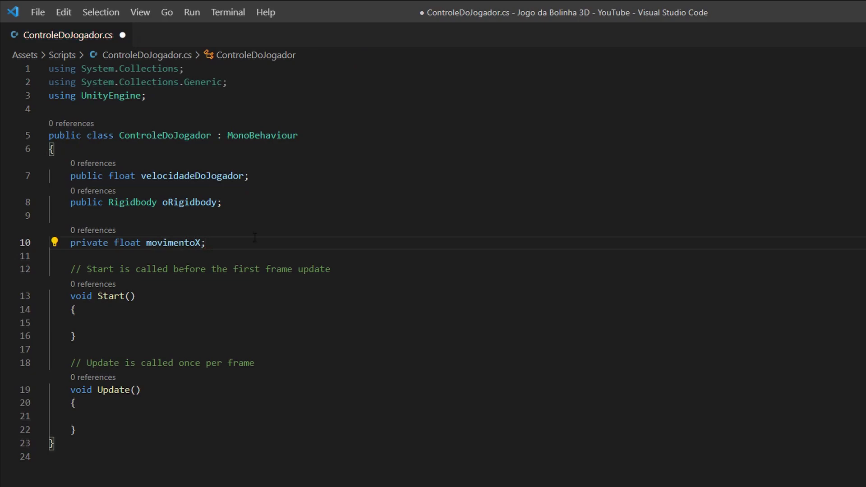
key("Return")
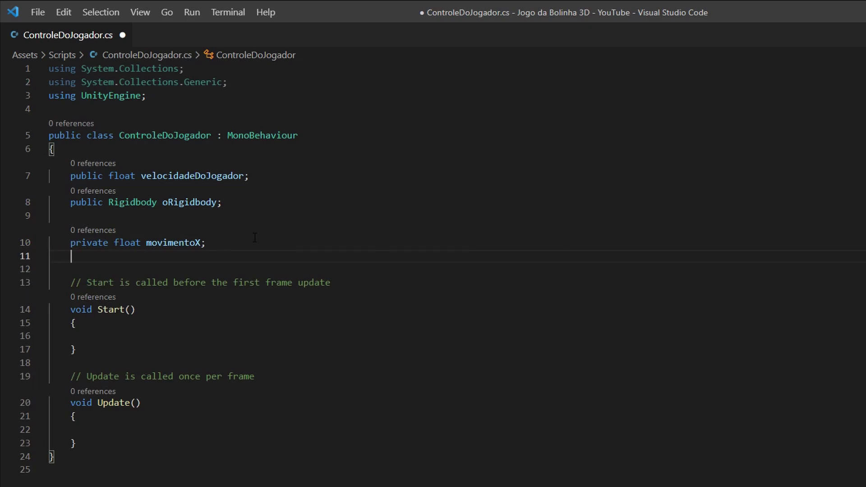
Step: Type 'private float movimentoZ;' on line 11, dismissing the movimentoX suggestion
type("private float ")
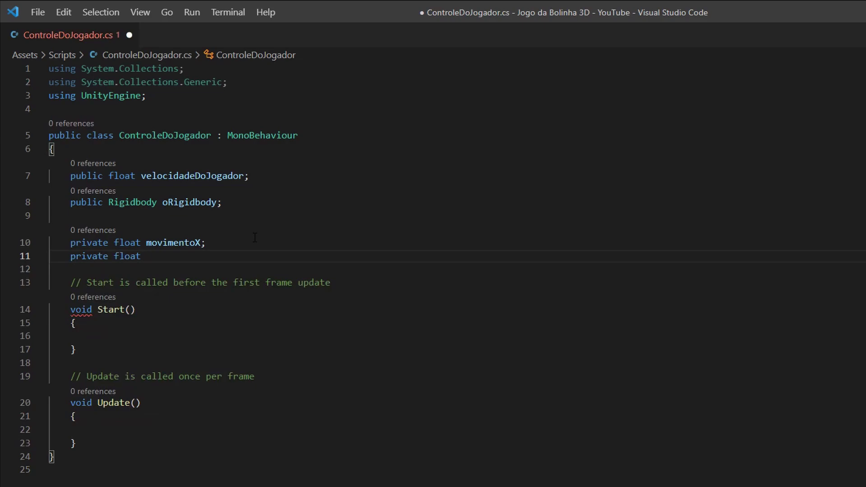
type("movimento")
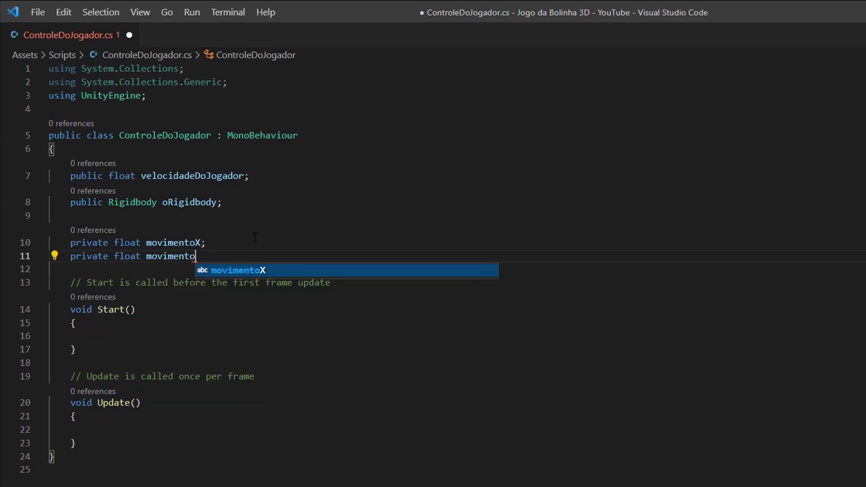
key("Escape")
type("Z")
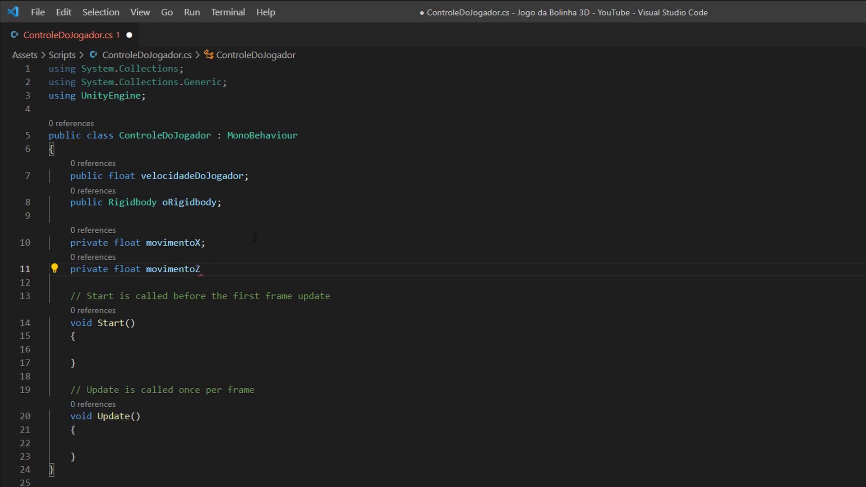
type(";")
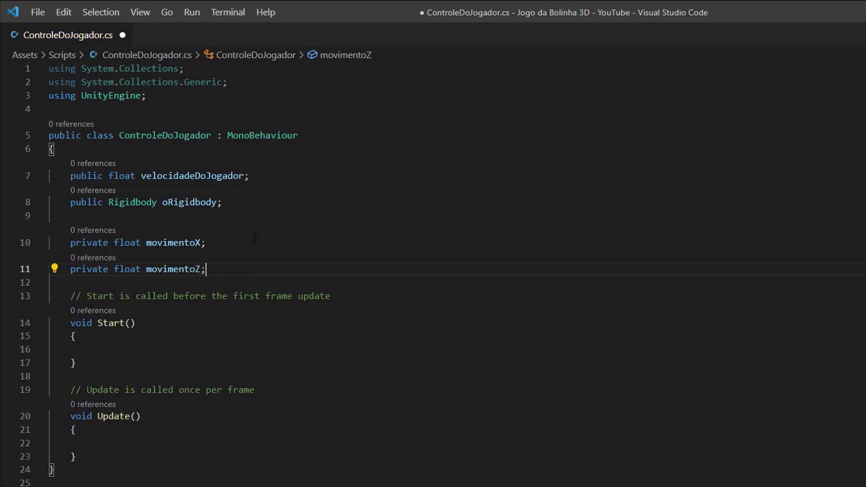
Step: Highlight the four field declarations and the movimentoX/movimentoZ lines, then return to Unity
left_click(71, 176)
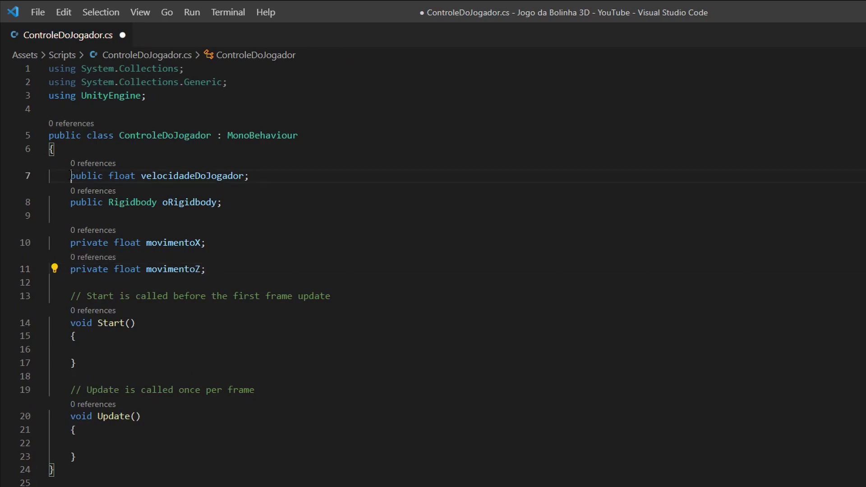
left_click_drag(71, 176, 404, 276, "alt+shift")
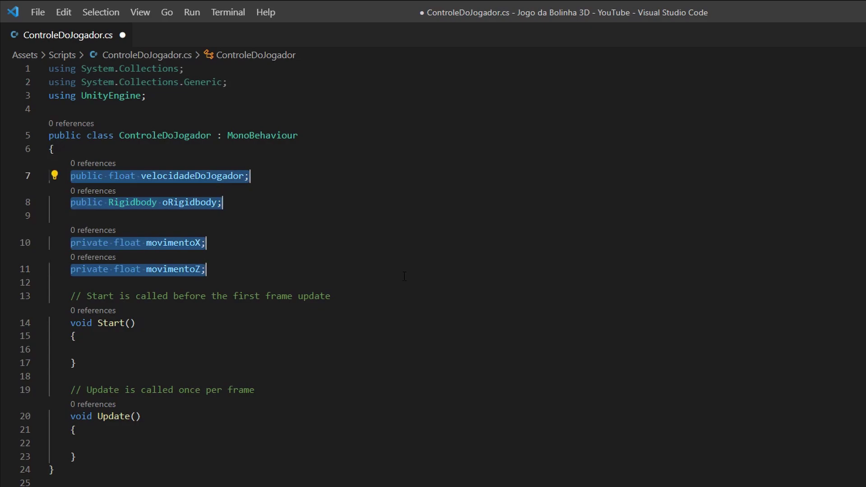
left_click(267, 274)
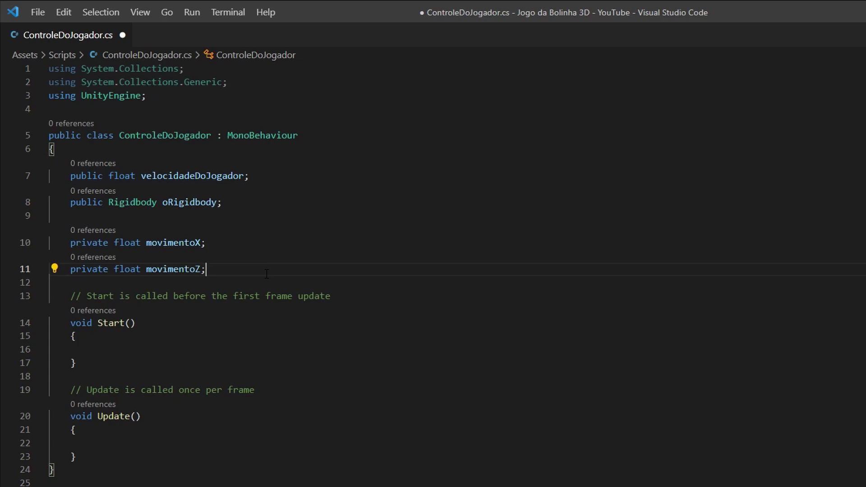
double_click(199, 244)
key("ctrl+alt+Down")
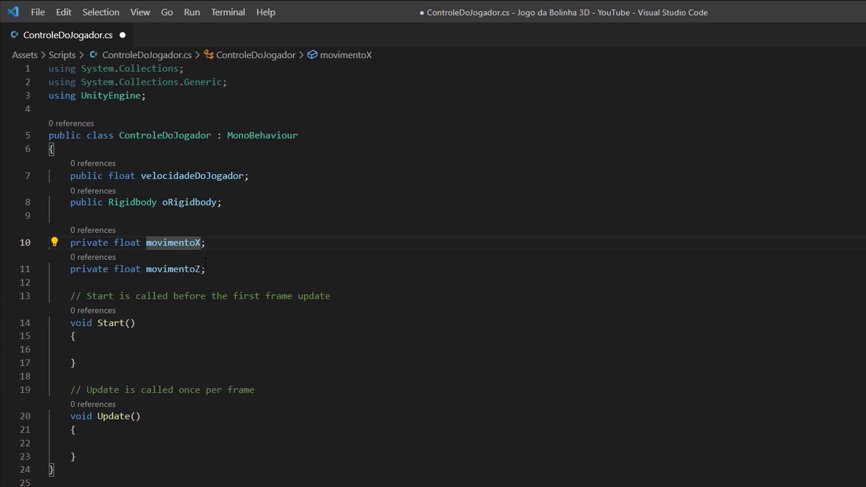
left_click(218, 247)
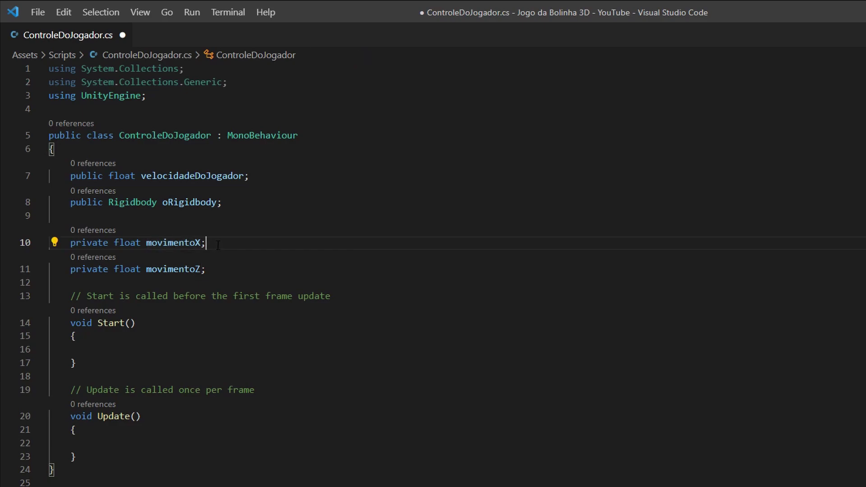
mouse_move(206, 269)
left_mouse_down()
mouse_move(72, 269)
mouse_move(204, 271)
left_mouse_up()
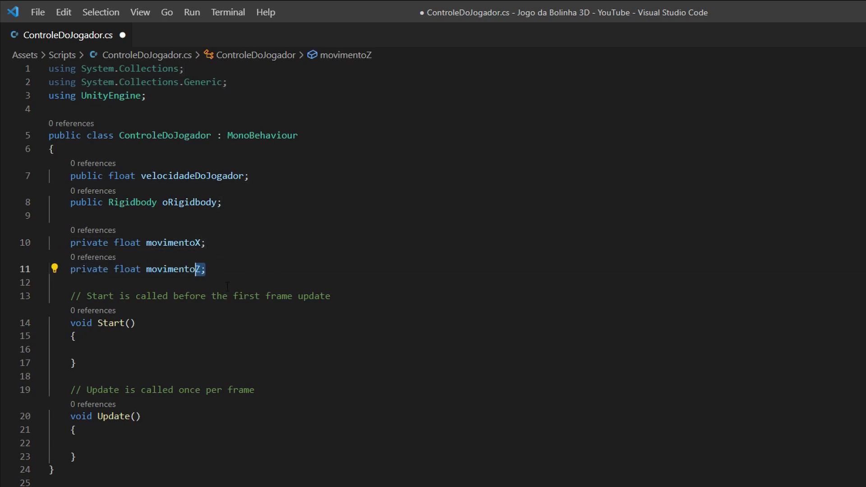
left_click(233, 270)
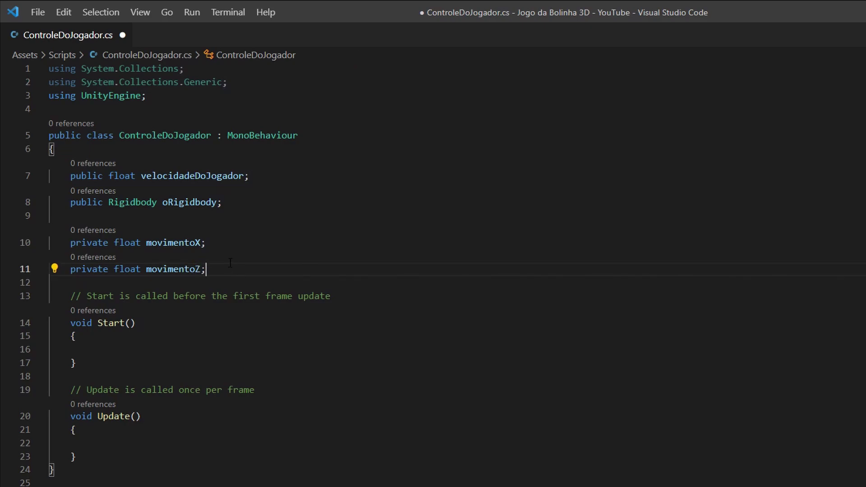
left_click(413, 483)
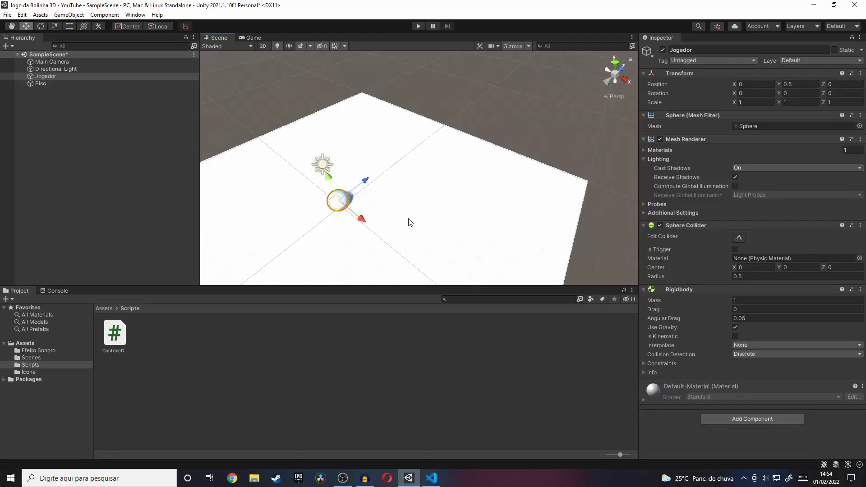
Step: Switch the Scene view to 2D and move the Jogador sphere back to X 0
middle_click_drag(379, 199, 389, 202)
left_click_drag(389, 202, 380, 145, "alt")
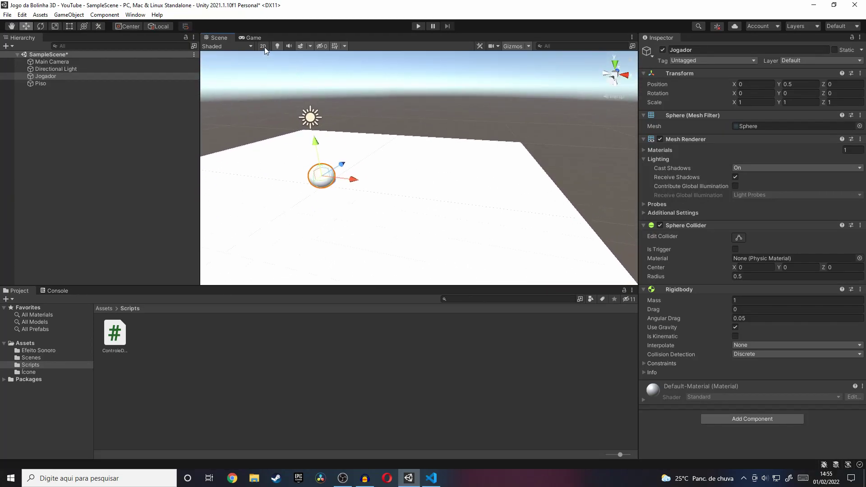
left_click(264, 47)
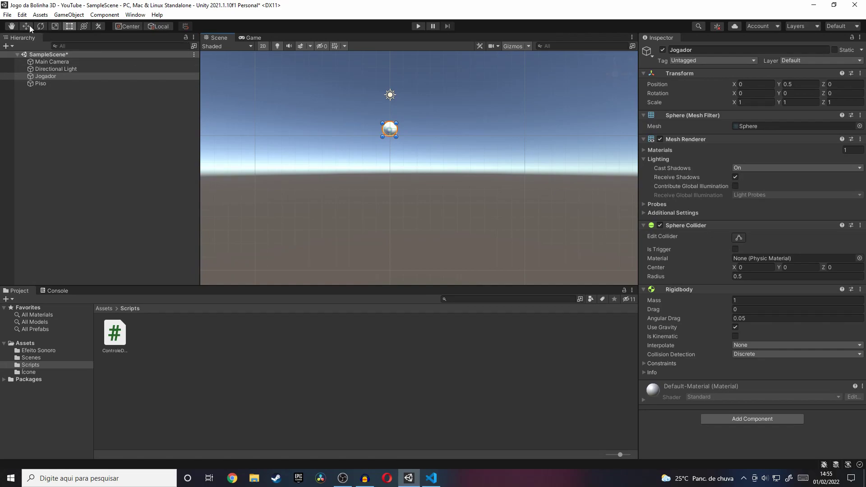
left_click(28, 26)
middle_click_drag(437, 131, 404, 149)
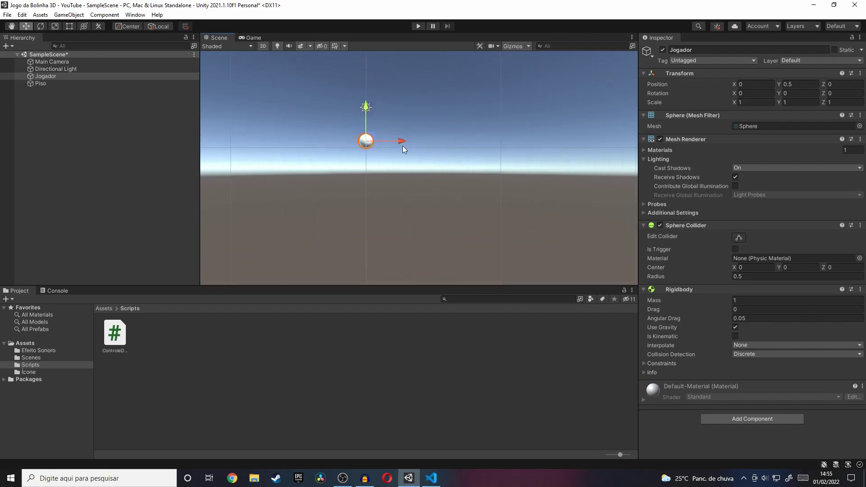
left_click_drag(405, 144, 401, 144)
left_click_drag(429, 144, 357, 145)
left_click_drag(367, 112, 365, 136)
key("ctrl+z")
Step: In perspective view, nudge the Jogador sphere along X, Z and Y, undoing stray moves
left_click(264, 47)
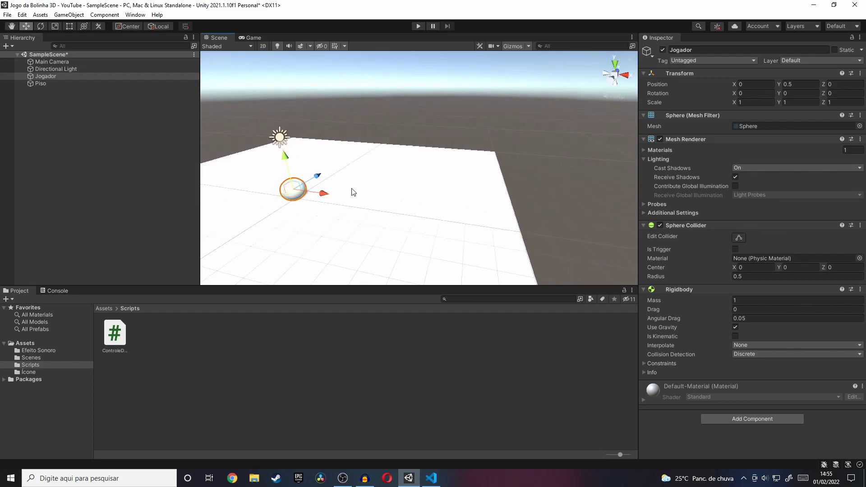
mouse_move(435, 156)
right_mouse_down()
mouse_move(367, 187)
mouse_move(331, 161)
right_mouse_up()
left_click_drag(382, 153, 410, 177)
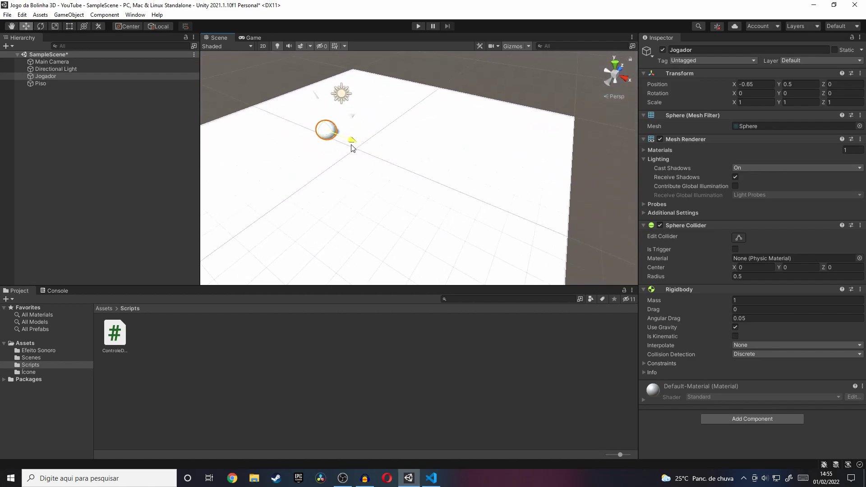
key("ctrl+z")
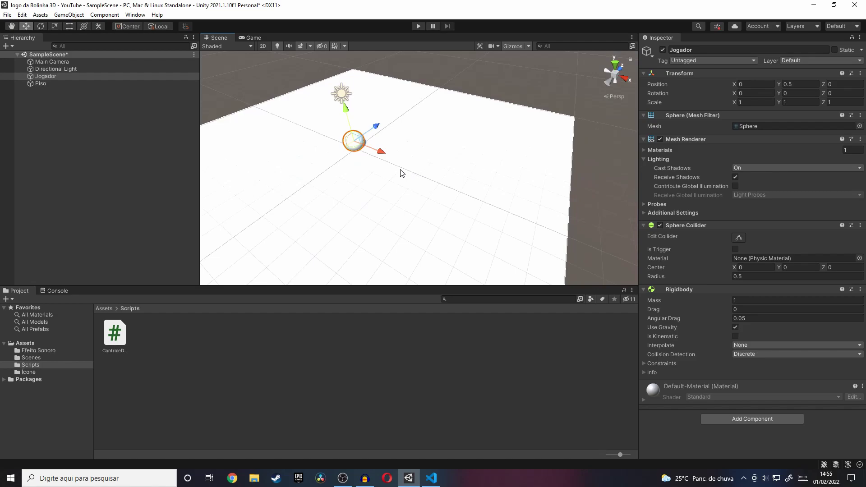
mouse_move(377, 126)
left_mouse_down()
mouse_move(334, 149)
mouse_move(376, 132)
left_mouse_up()
left_click_drag(375, 131, 375, 132)
mouse_move(345, 109)
left_mouse_down()
mouse_move(341, 64)
mouse_move(356, 158)
left_mouse_up()
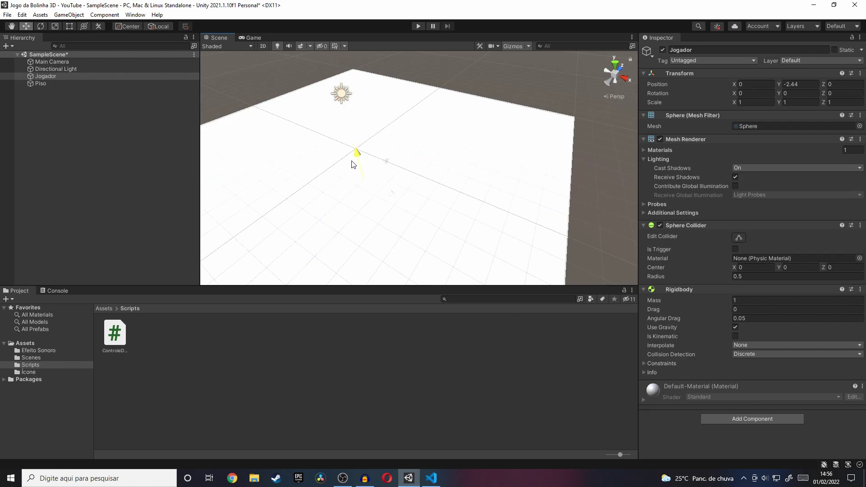
key("ctrl+z")
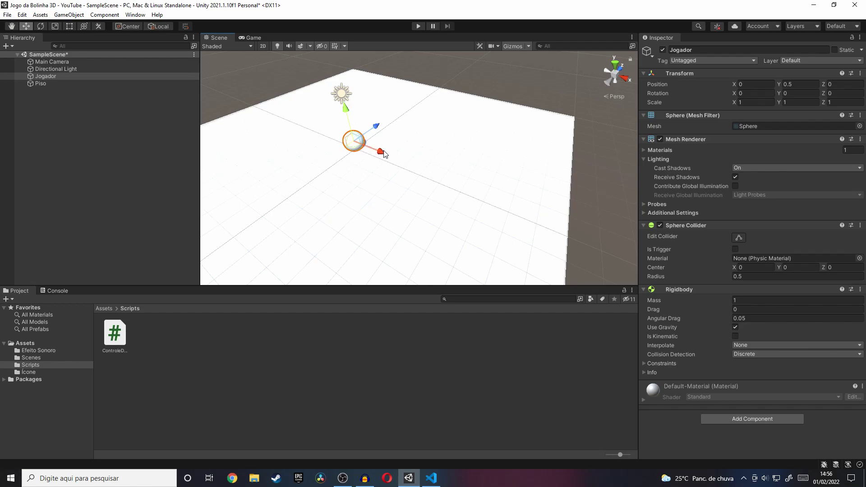
Step: Slide the sphere left along X, reframe the scene, and bring ControleDoJogador.cs back up
mouse_move(384, 152)
left_mouse_down()
mouse_move(363, 152)
mouse_move(390, 179)
left_mouse_up()
left_click_drag(378, 131, 346, 161)
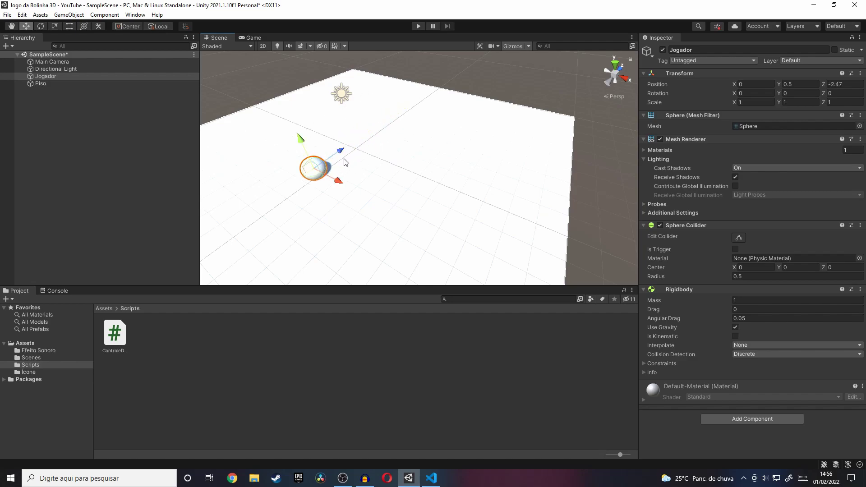
key("ctrl+z")
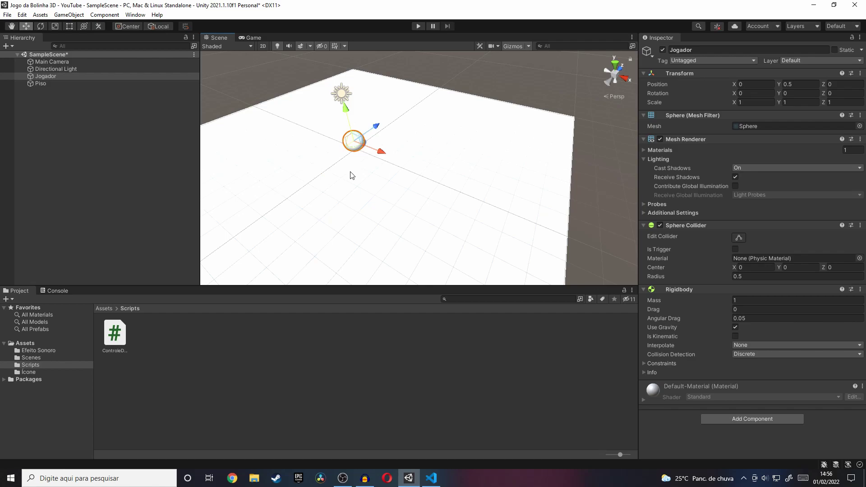
mouse_move(357, 185)
middle_mouse_down()
mouse_move(377, 168)
mouse_move(429, 166)
middle_mouse_up()
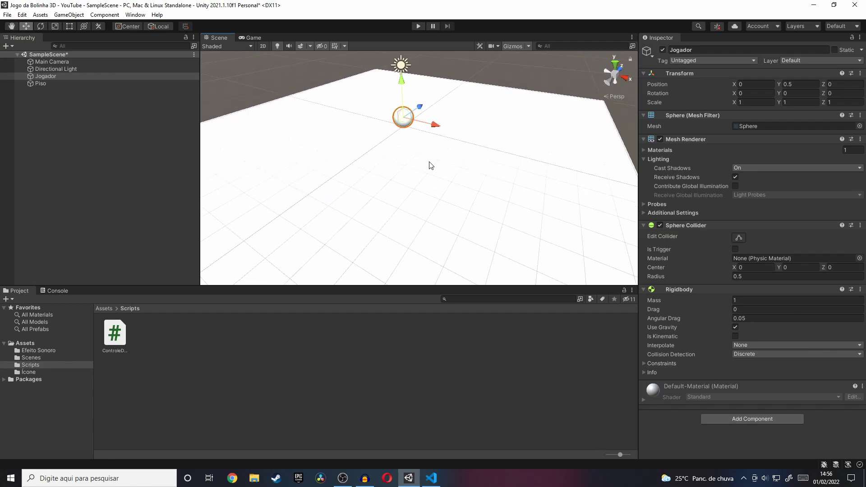
left_click(431, 477)
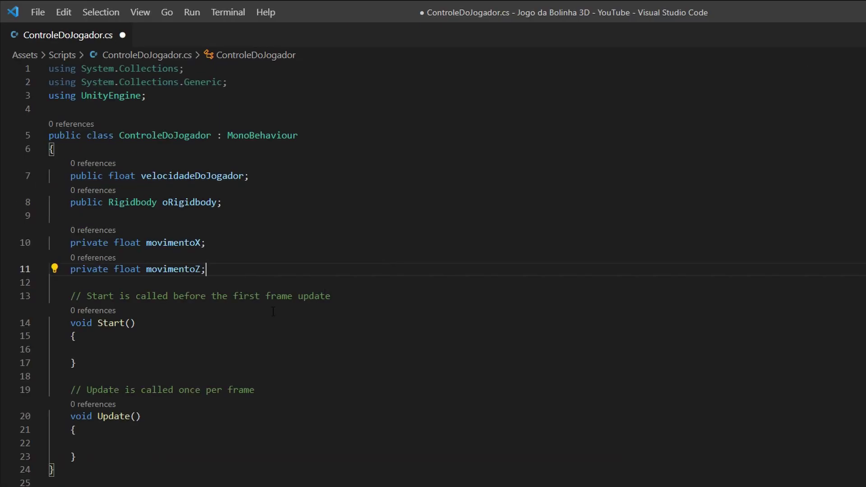
left_click(155, 349)
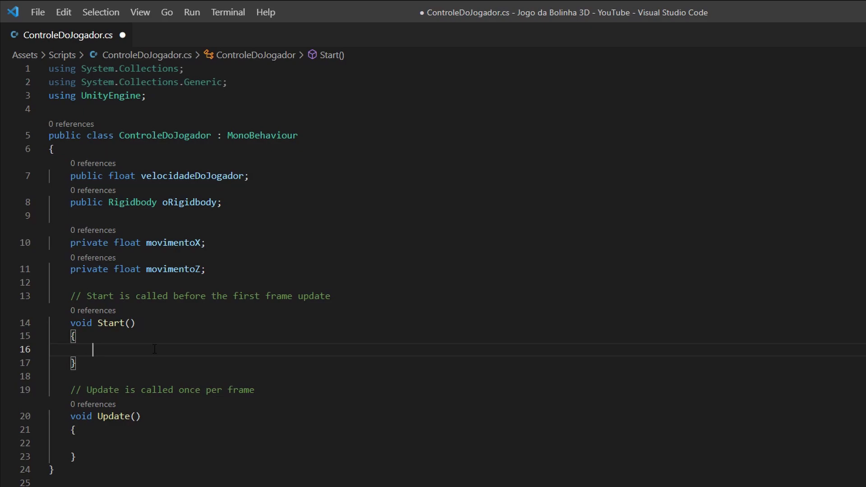
left_click_drag(141, 323, 97, 323)
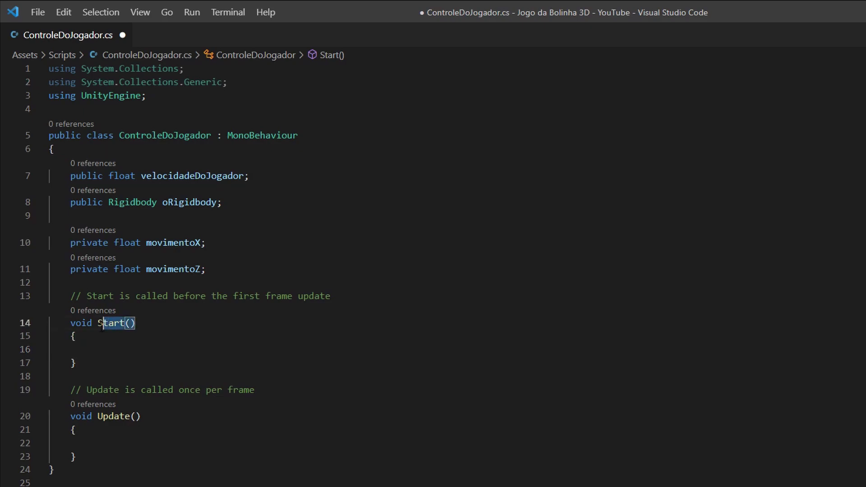
left_click(139, 353)
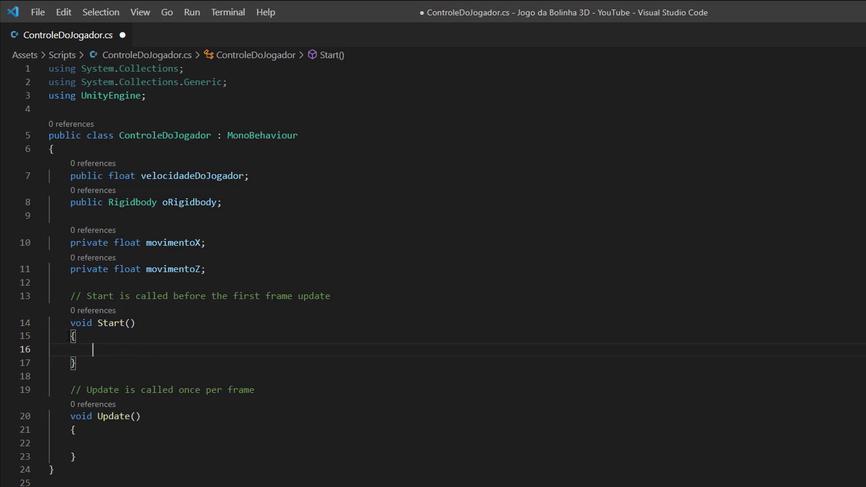
left_click_drag(69, 336, 116, 366)
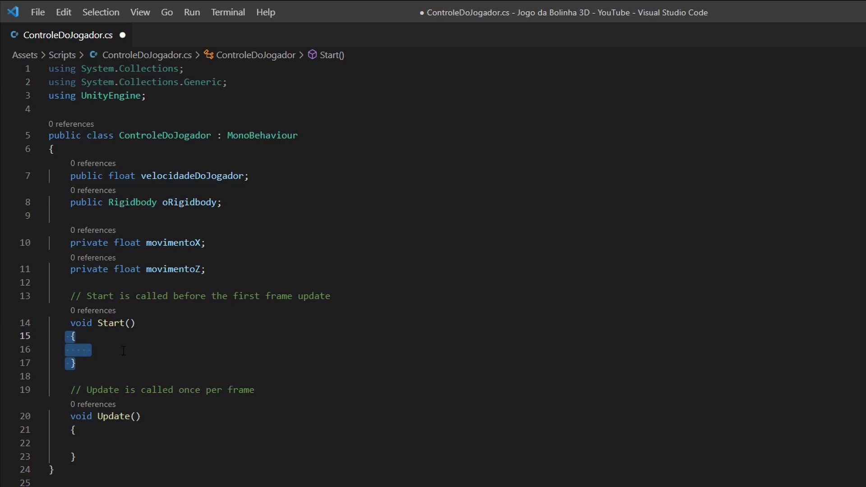
left_click(123, 350)
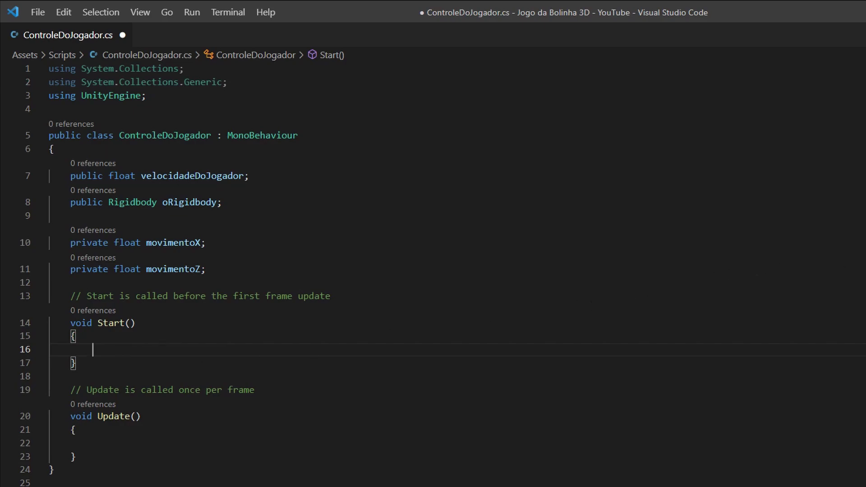
scroll(433, 270, "down", 3)
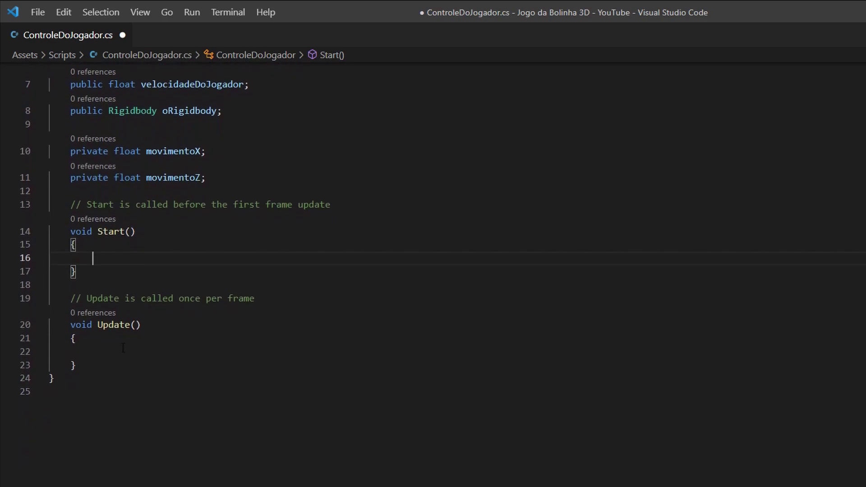
left_click_drag(71, 325, 172, 326)
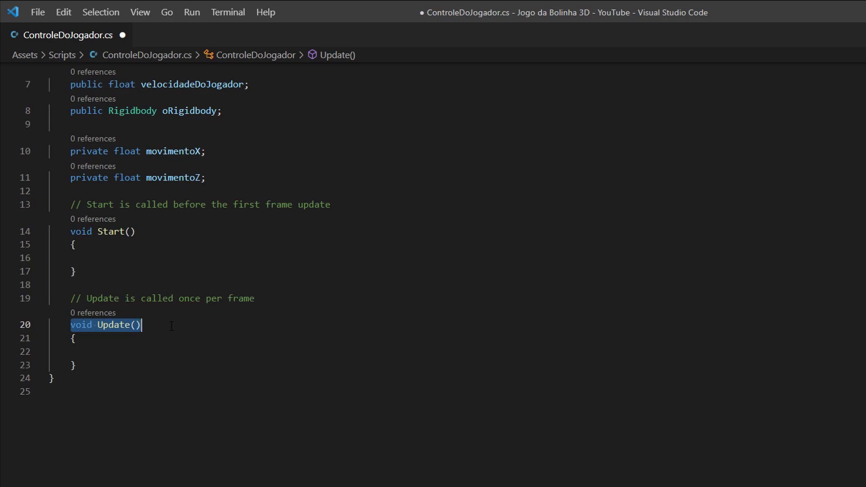
left_click(139, 353)
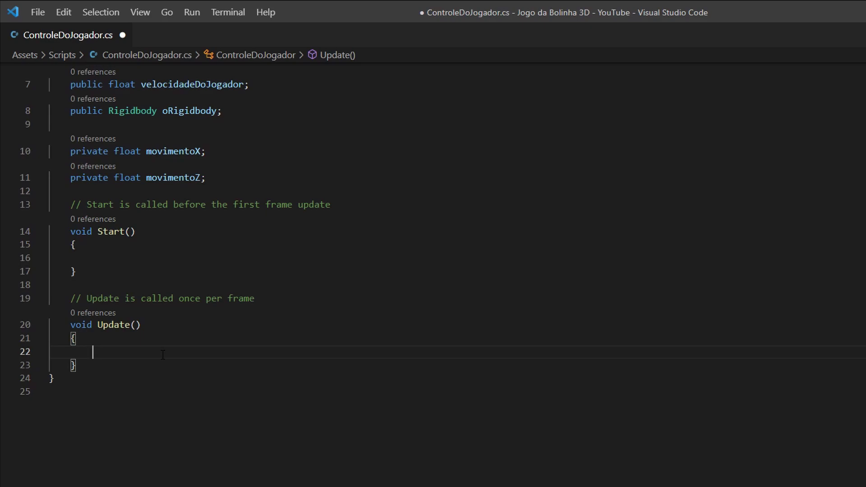
type("vk")
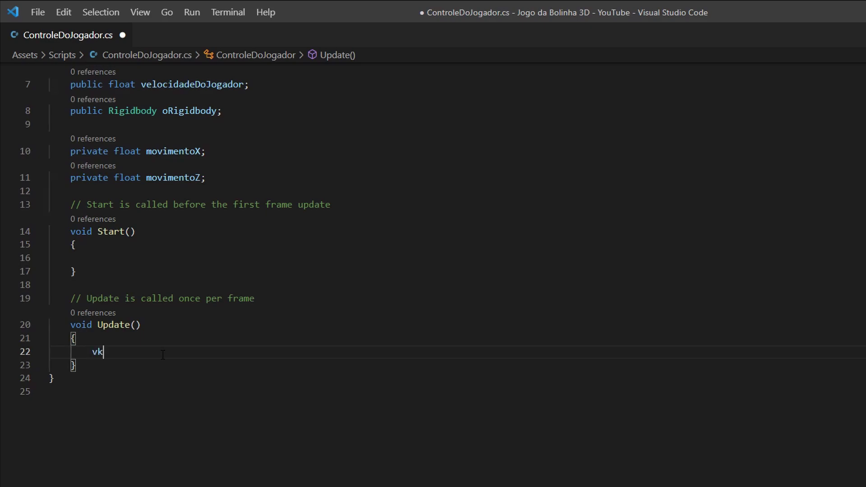
type("ghfghdhggkfdnhgk")
key("shift+Home")
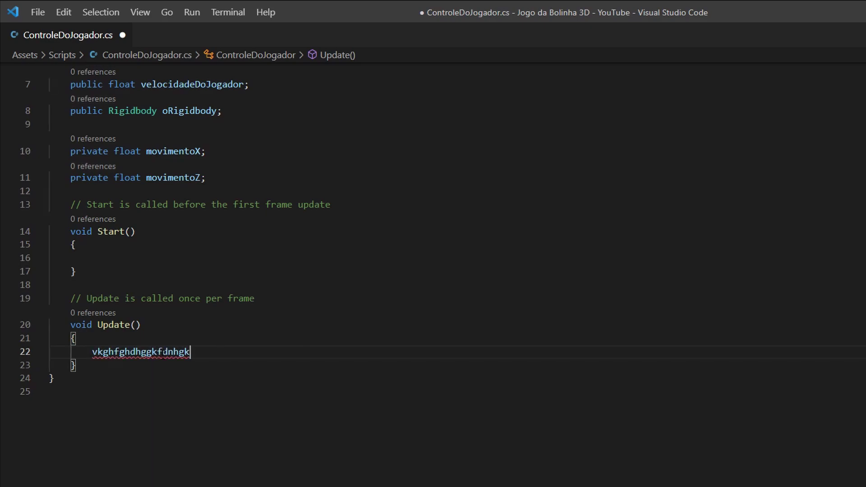
key("BackSpace")
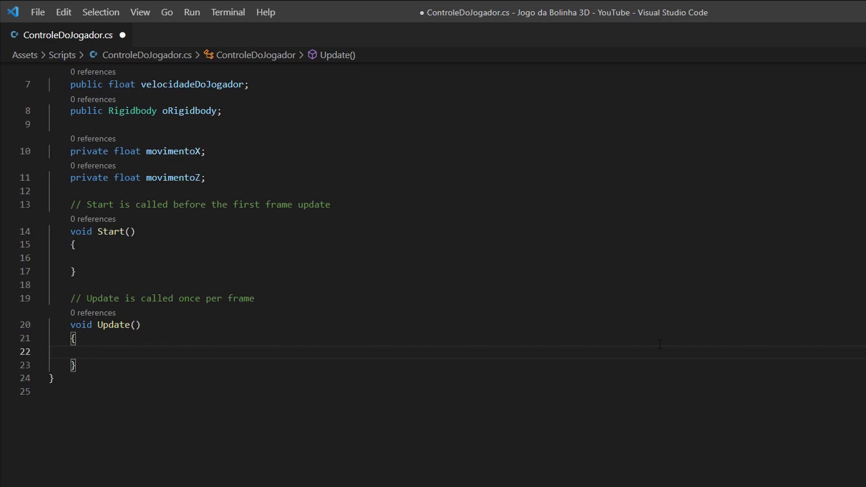
scroll(433, 226, "down", 1)
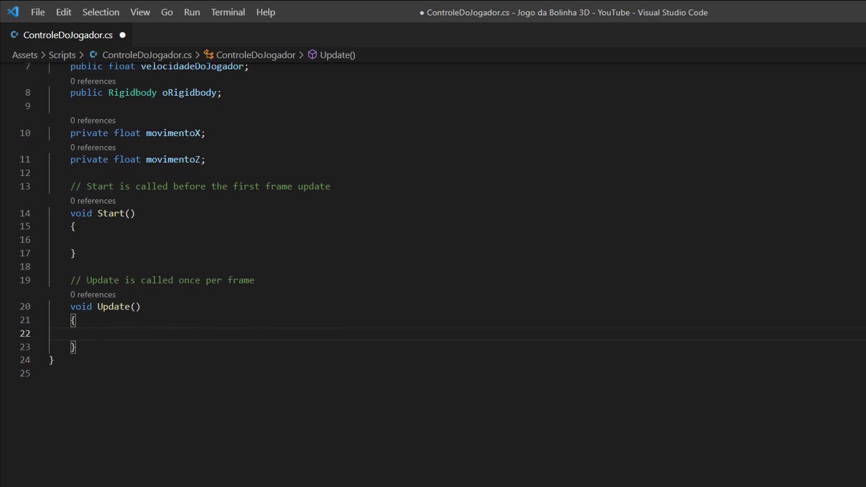
scroll(433, 226, "down", 1)
scroll(433, 225, "down", 1)
scroll(433, 225, "down", 1)
scroll(434, 226, "down", 1)
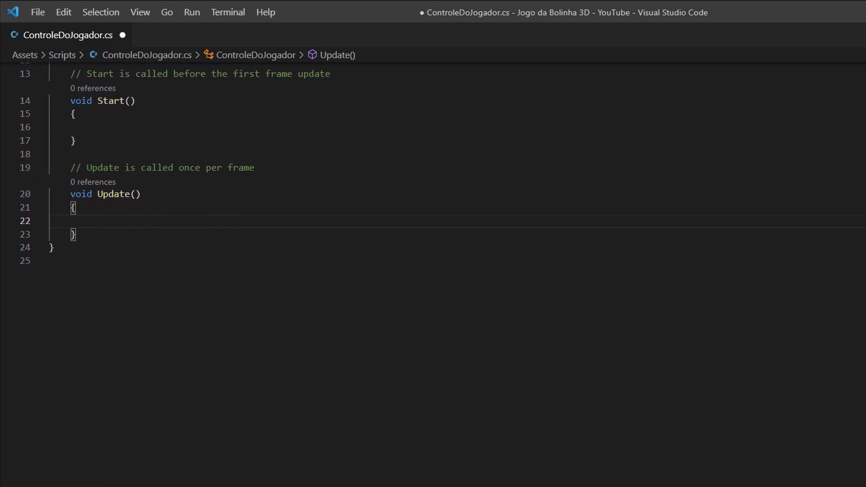
Step: Below Update, add a private void MovimentarBola() method with an opening brace and an empty body
left_click(116, 236)
key("Return")
key("Return")
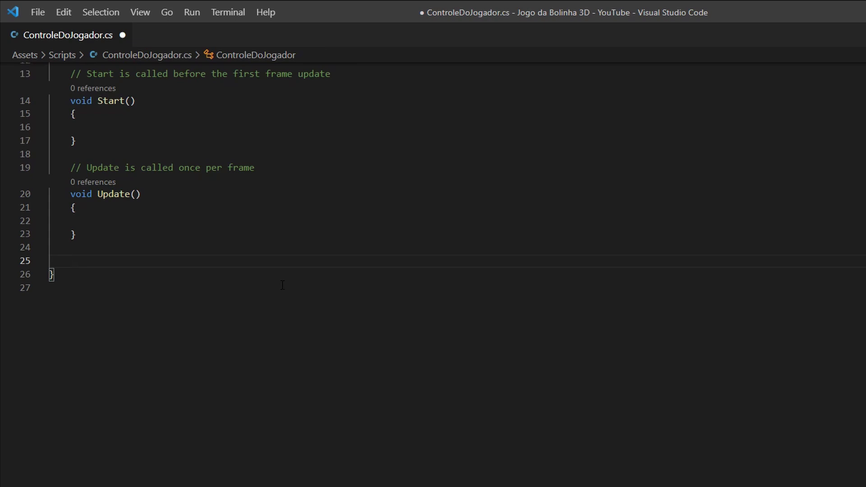
type("private ")
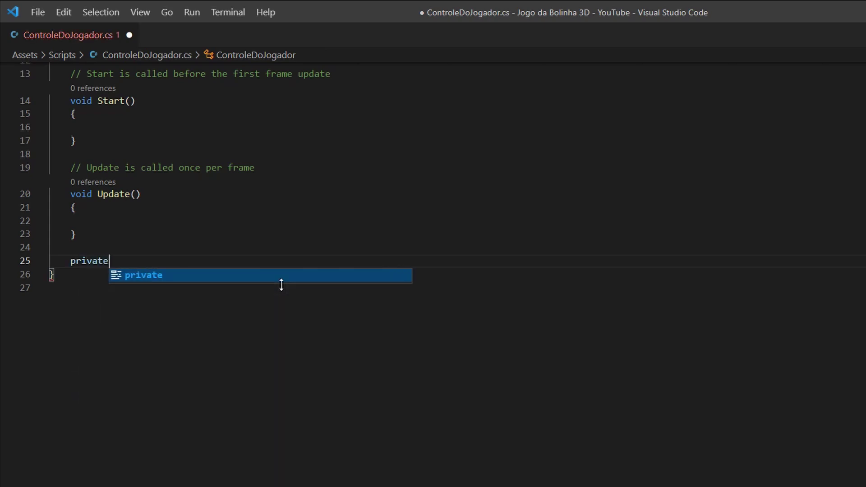
type("void")
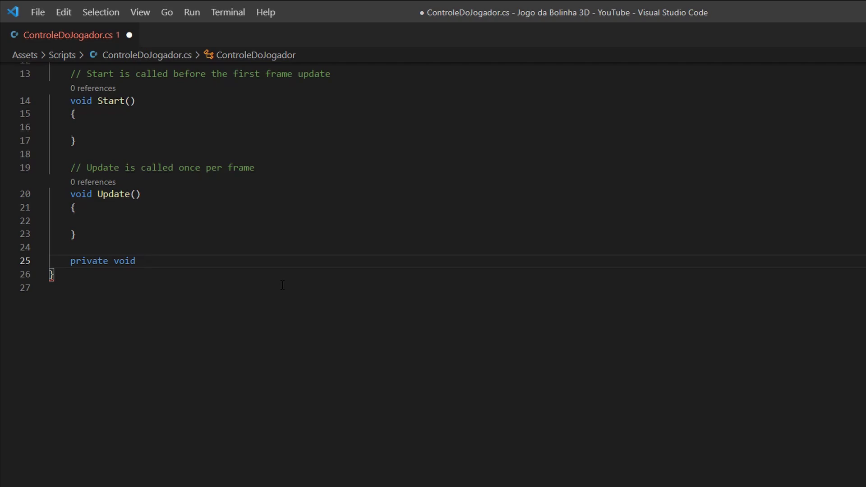
type("Movimentar")
type("Bola()")
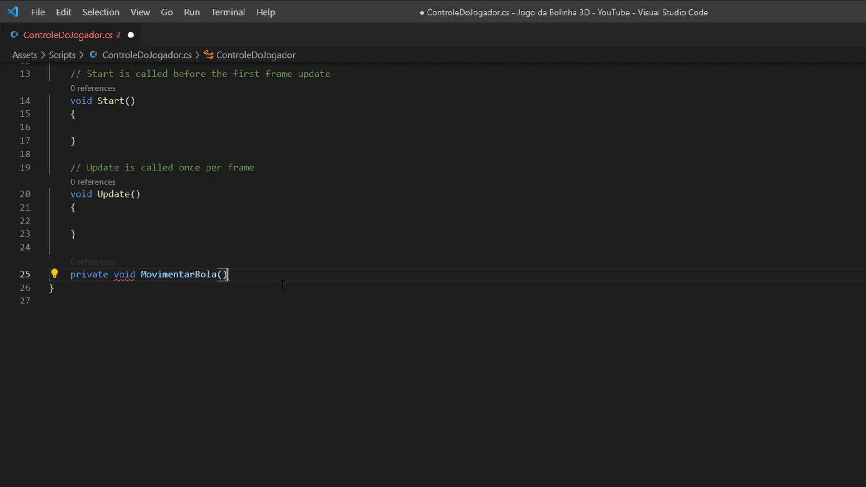
key("Return")
type("{")
key("Return")
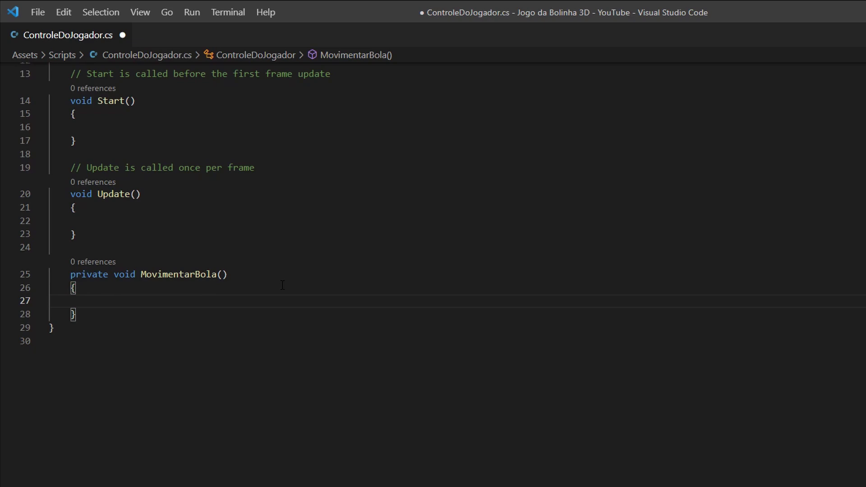
left_click_drag(157, 102, 49, 100)
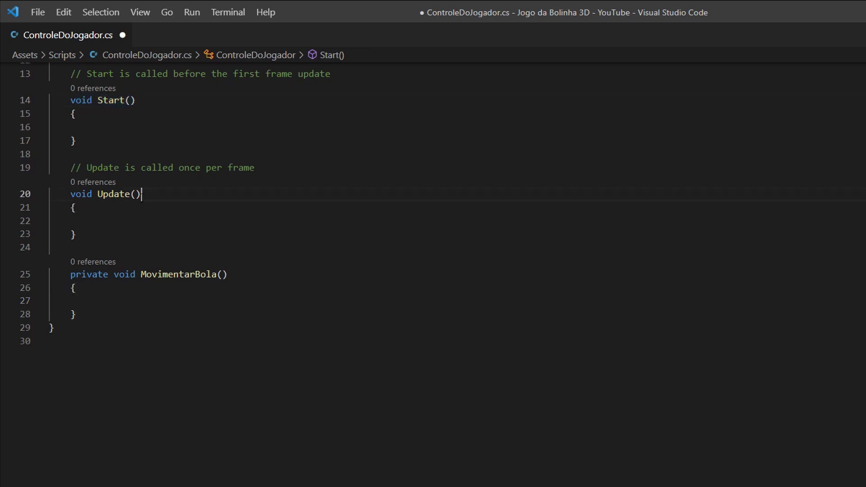
left_click_drag(143, 194, 49, 194)
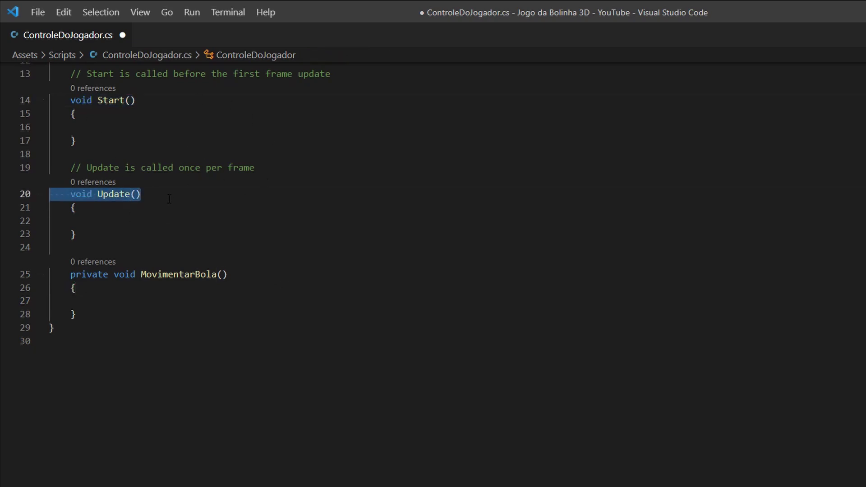
left_click_drag(241, 276, 142, 275)
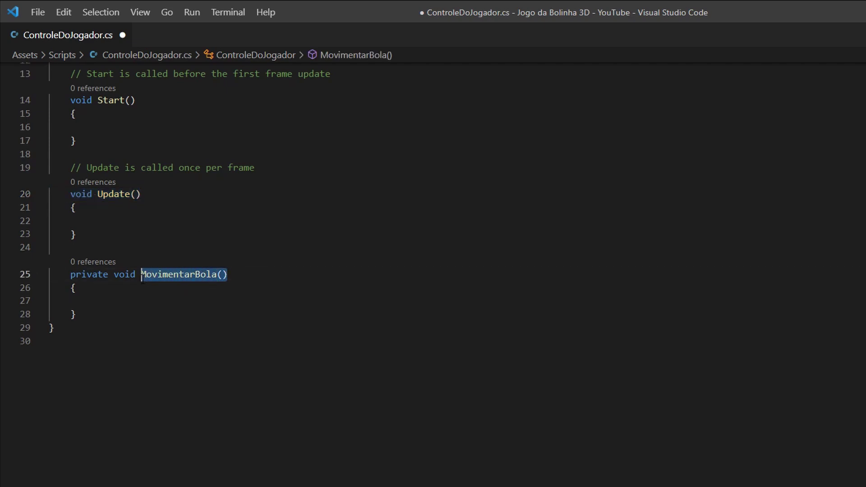
left_click(130, 302)
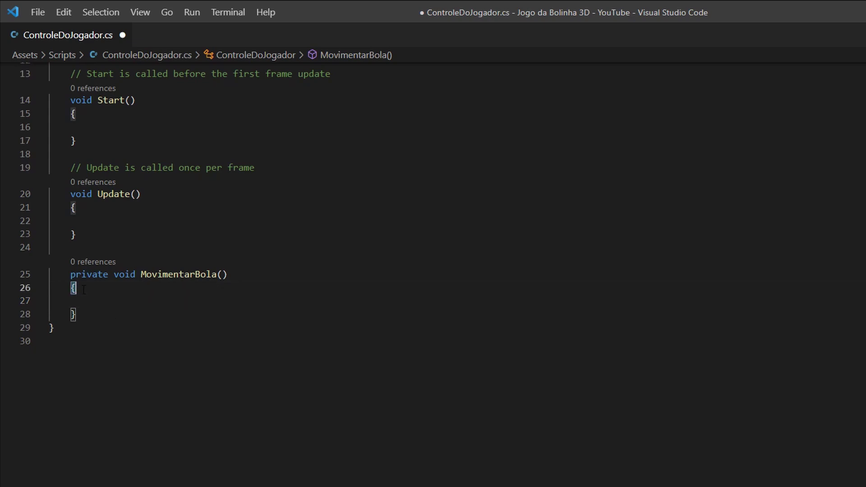
left_click_drag(70, 301, 94, 301)
left_click(149, 309)
scroll(433, 226, "up", 3)
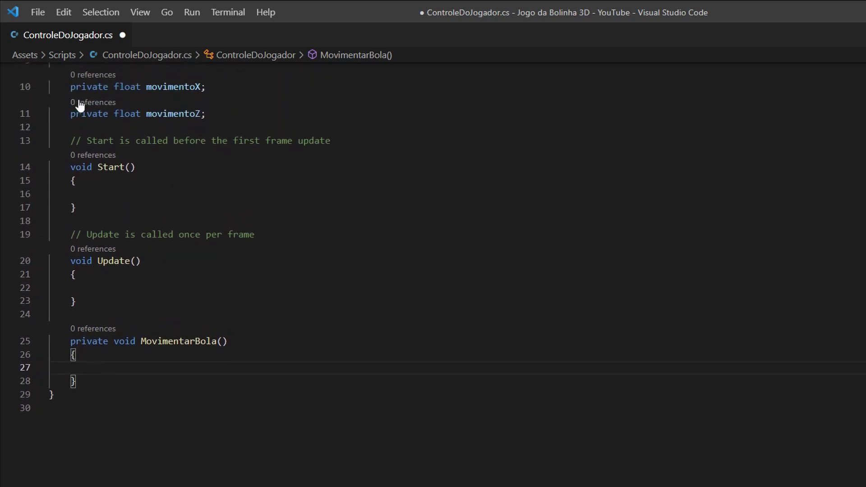
left_click(71, 87)
key("shift+Home")
key("shift+End")
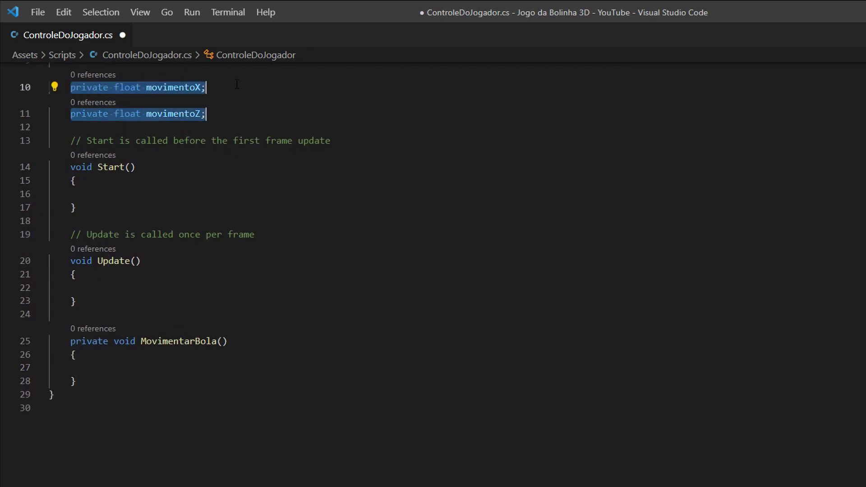
left_click_drag(206, 114, 147, 113)
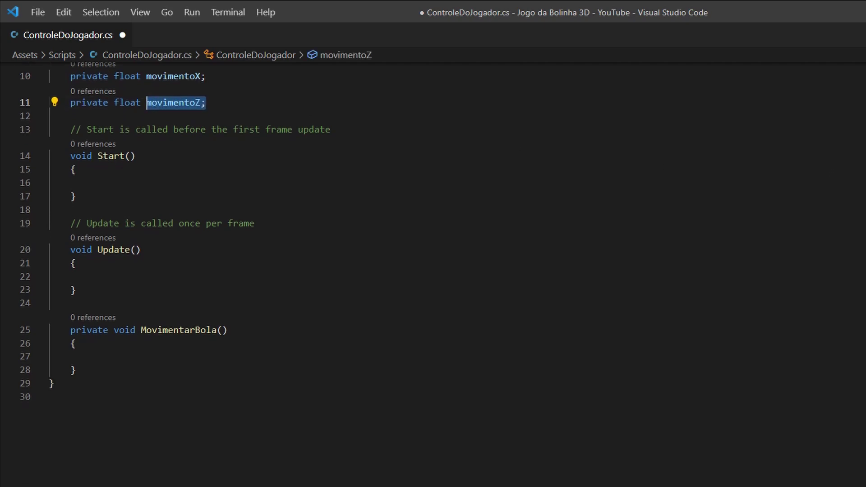
scroll(175, 237, "down", 2)
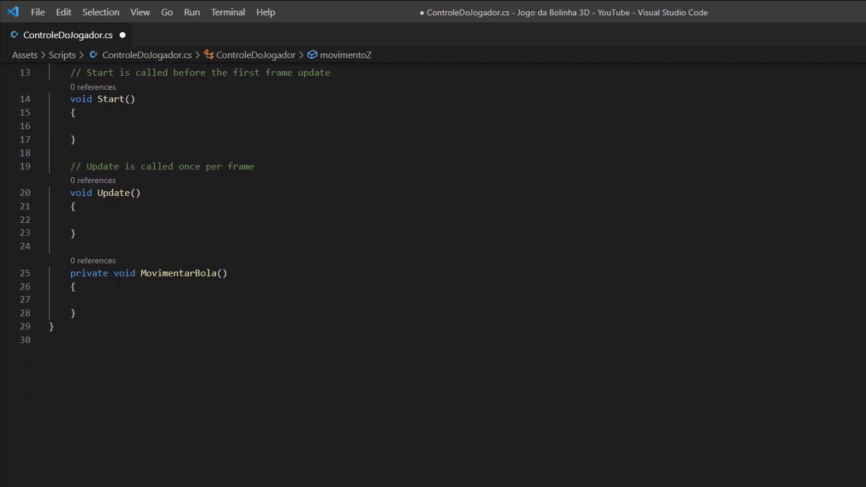
left_click(115, 301)
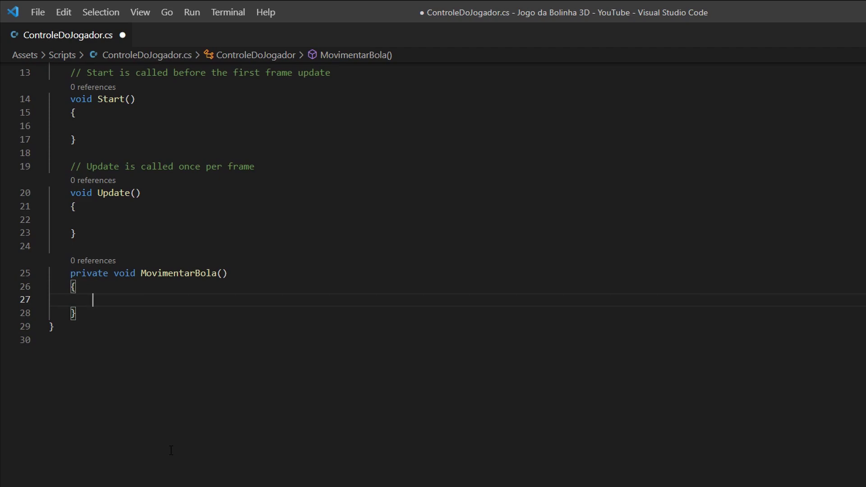
Step: On line 27, write movimentoX = Input.GetAxis("Horizontal"); using IntelliSense completions
type("movi")
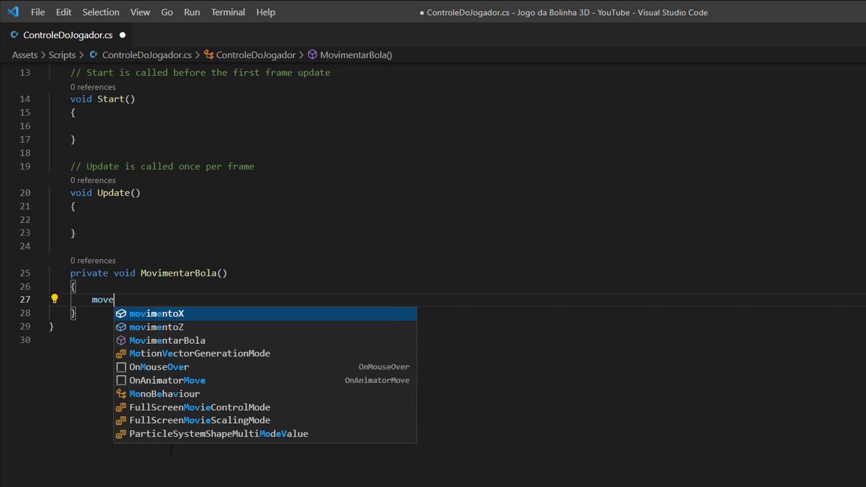
key("Tab")
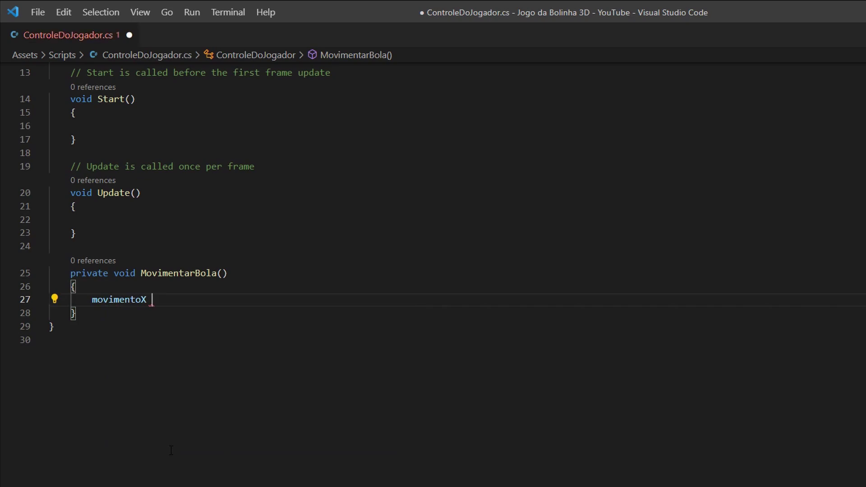
type("=")
type("Input")
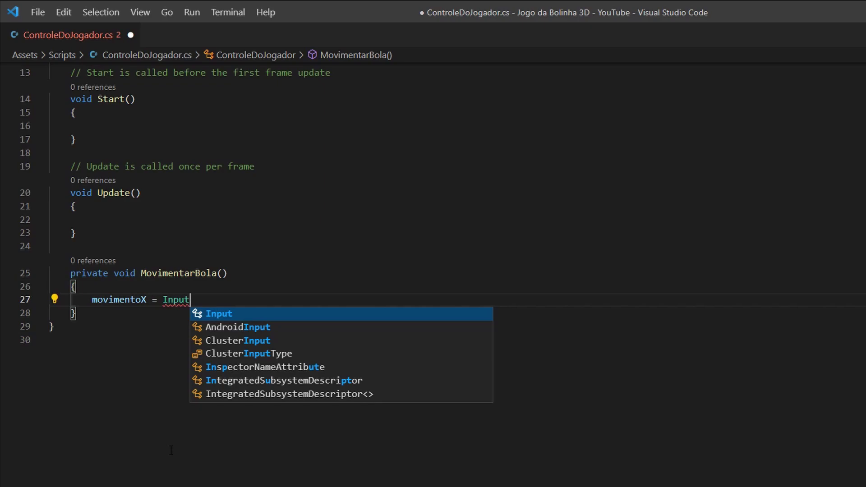
type(".GetA")
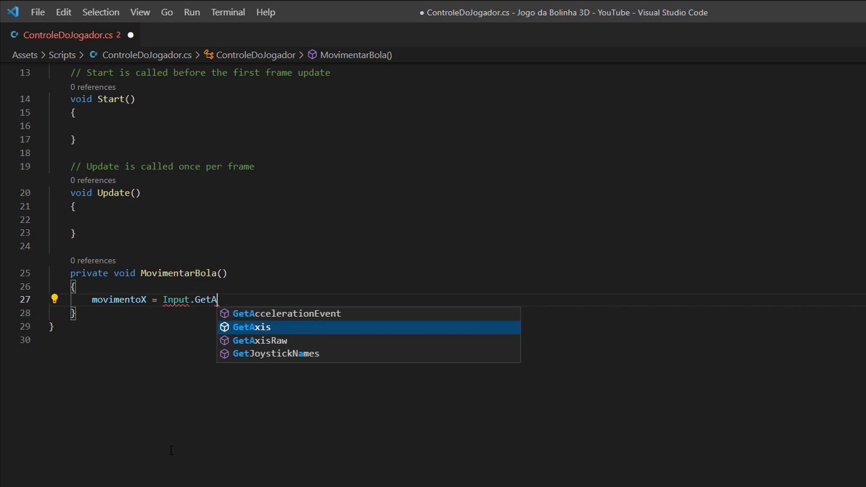
type("xis()")
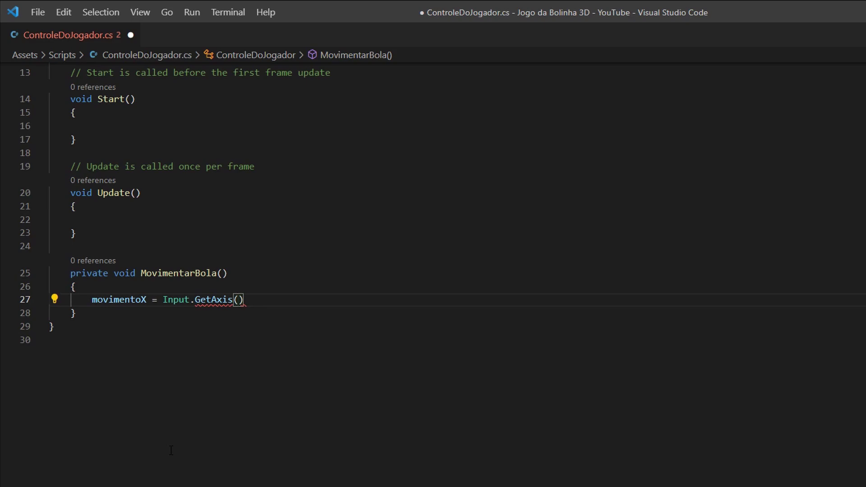
type("\"")
type("Horizont")
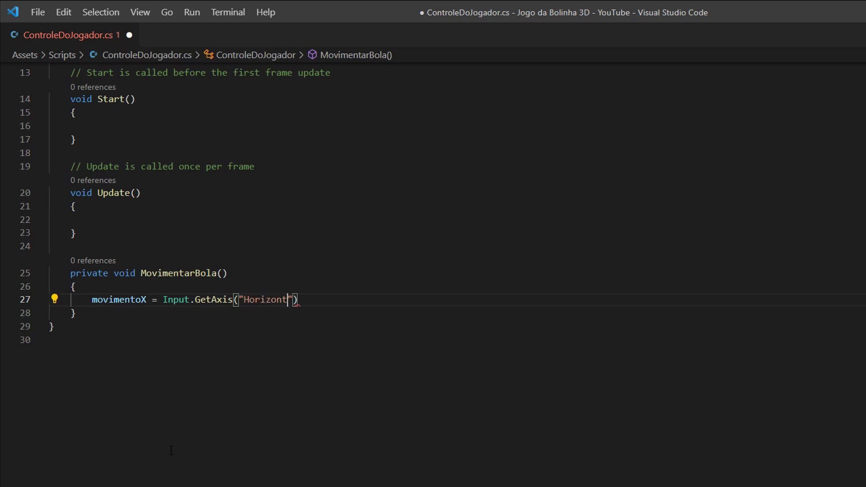
type("al")
left_click(171, 450)
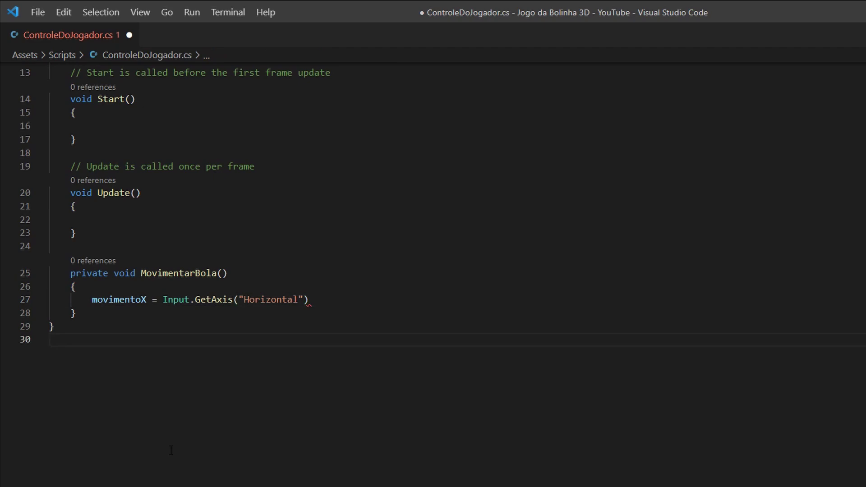
key("Up")
key("Up")
key("Up")
key("End")
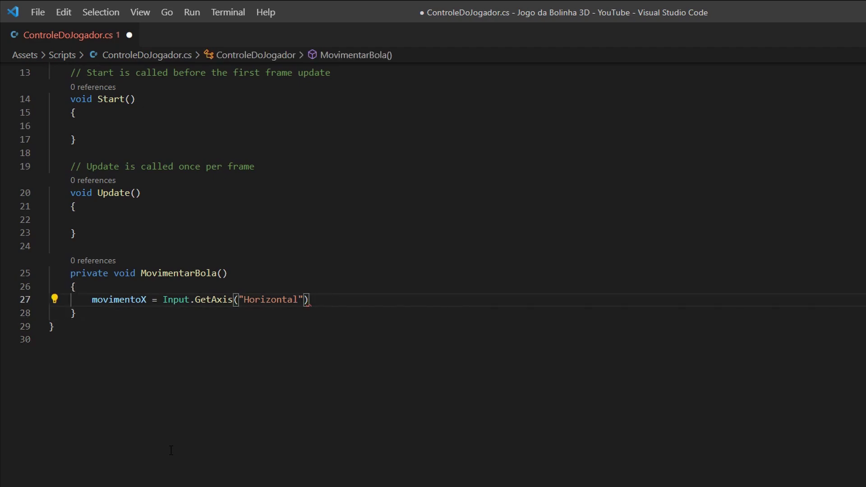
type(";")
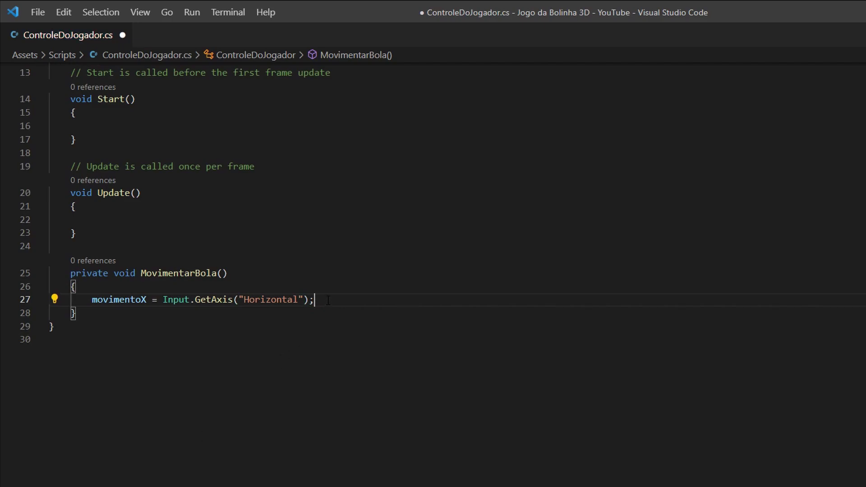
Step: Review the movimentoX statement by selecting its parts, then start a new line below it
left_click_drag(315, 300, 97, 300)
left_click_drag(97, 300, 332, 303)
left_click_drag(324, 301, 233, 303)
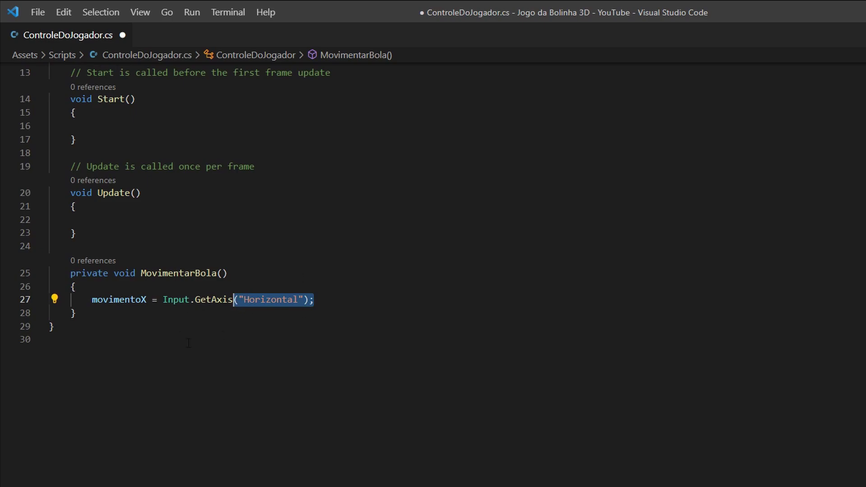
left_click_drag(148, 302, 93, 301)
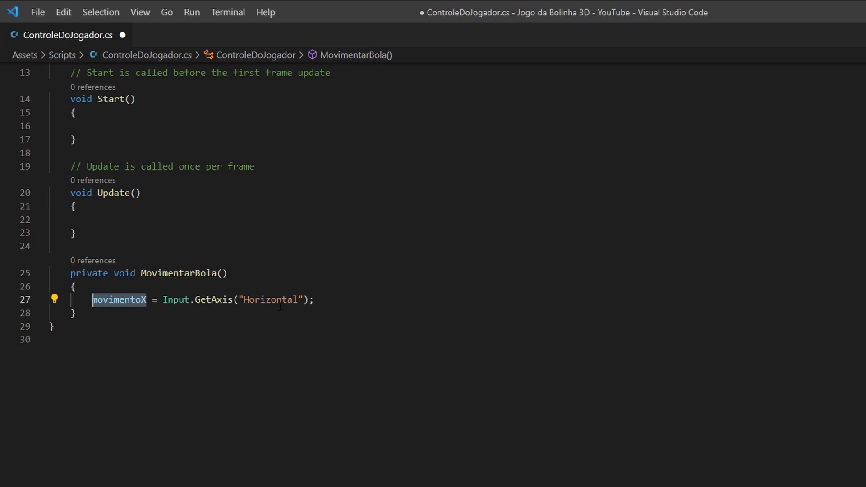
left_click_drag(316, 300, 93, 301)
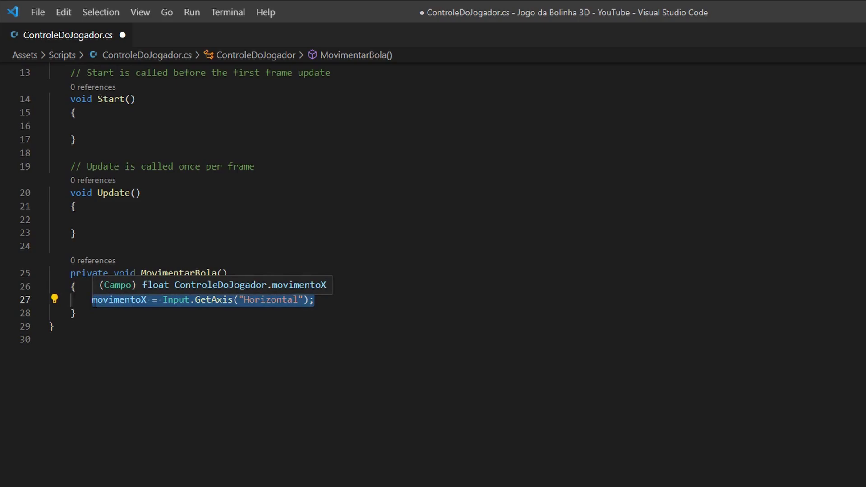
left_click(336, 304)
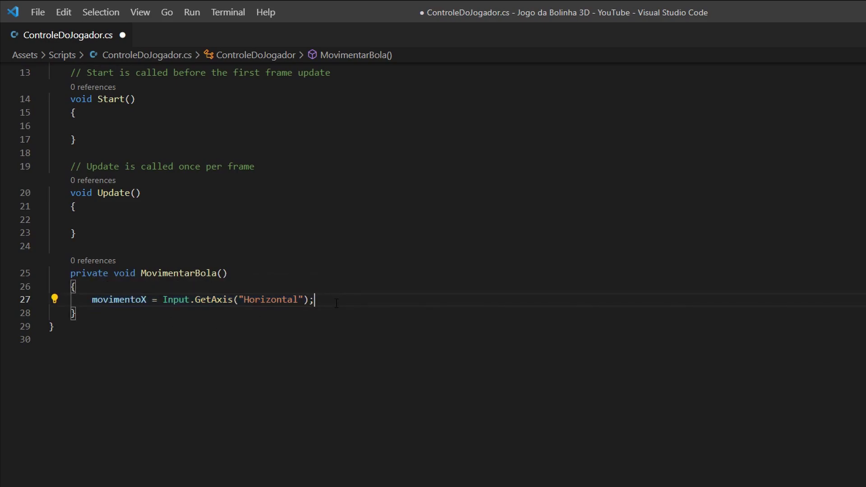
key("Return")
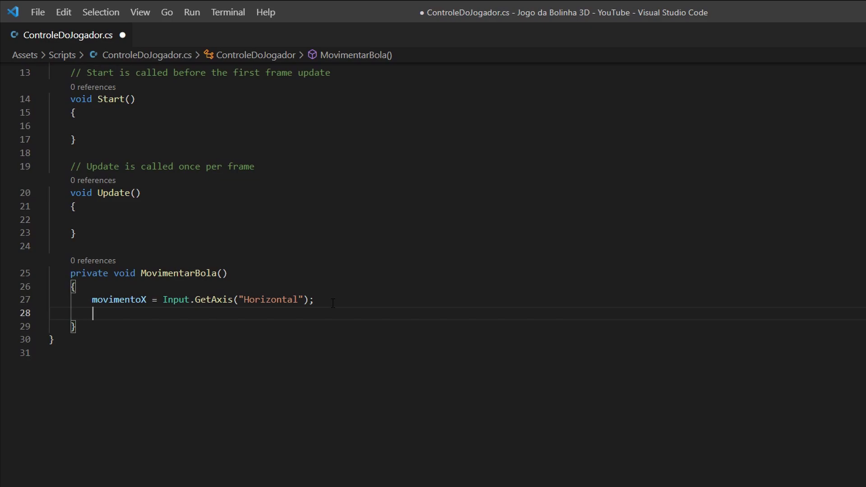
Step: On line 28, write movimentoZ = Input.GetAxis("Vertical"); and select both axis statements
type("mo")
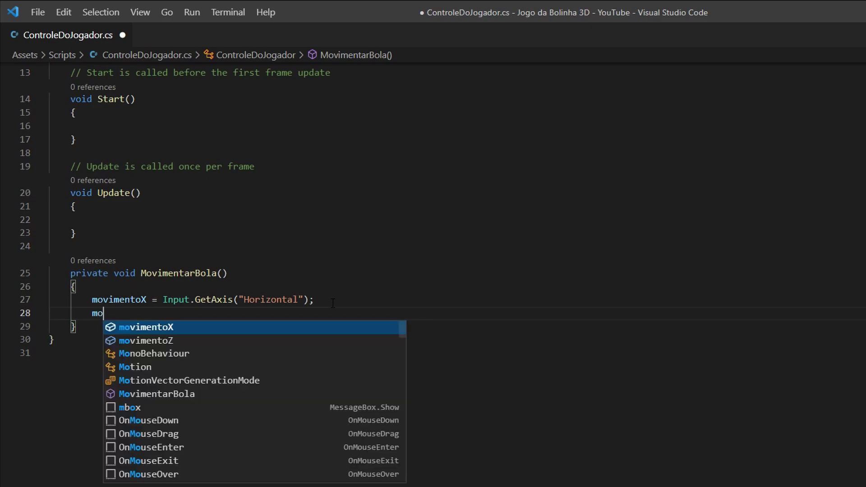
type("vimentoZ")
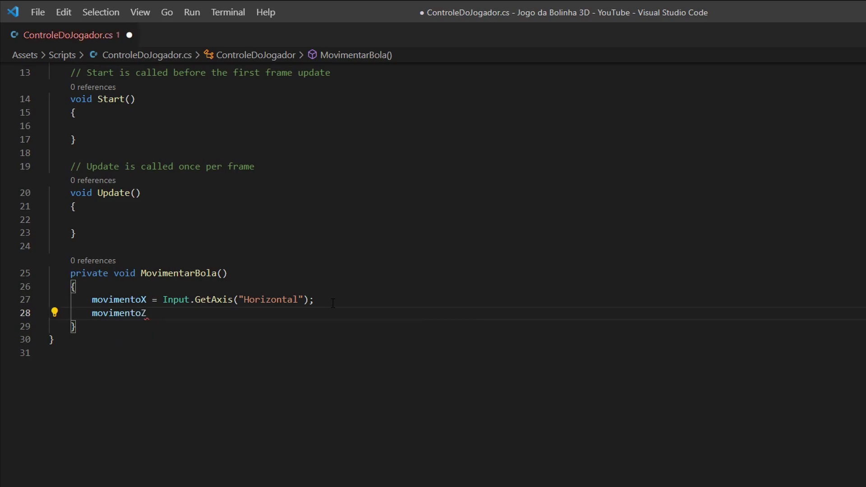
type(" = ")
type("I")
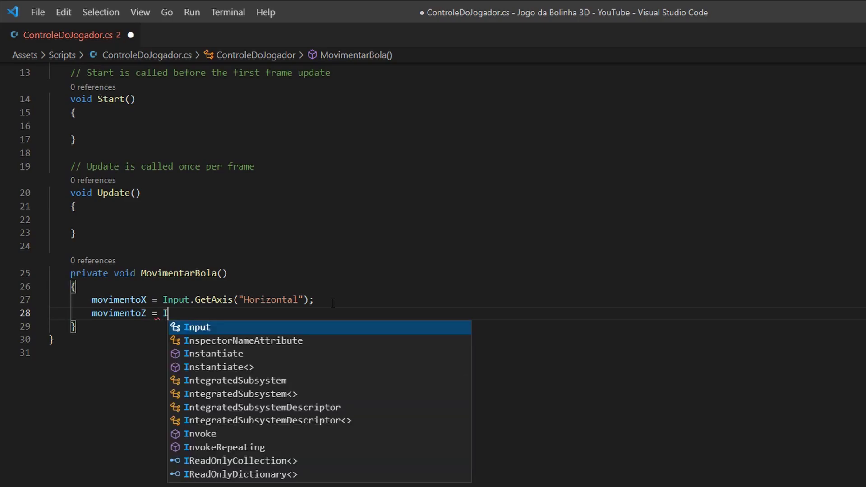
type("nput.")
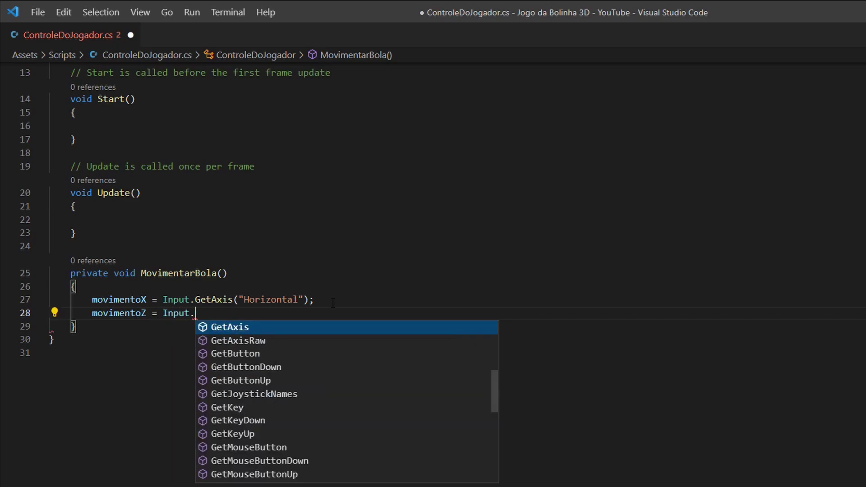
type("GetAxi")
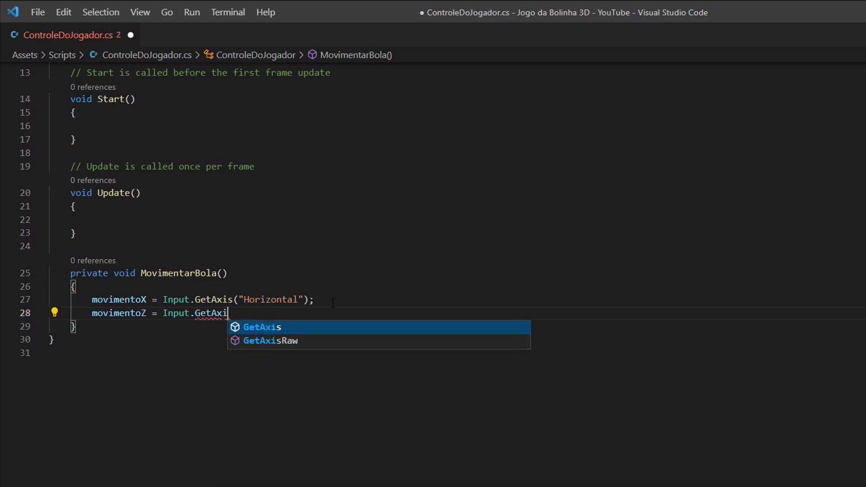
type("s(")
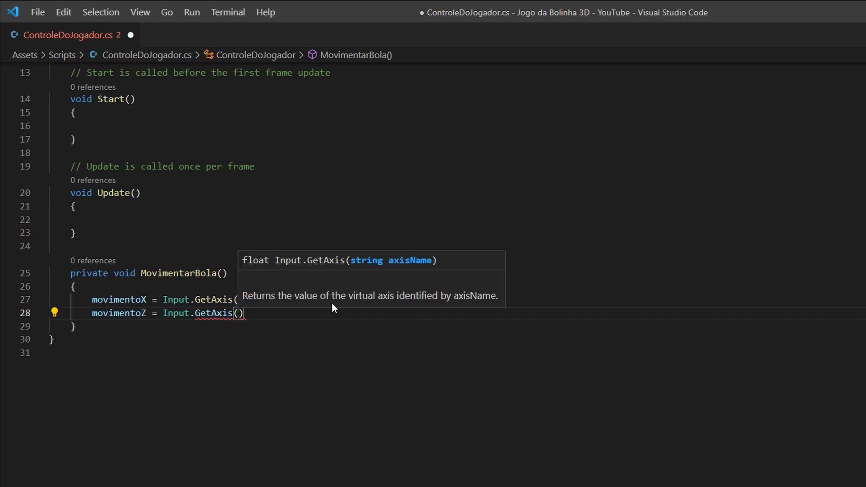
type("\"")
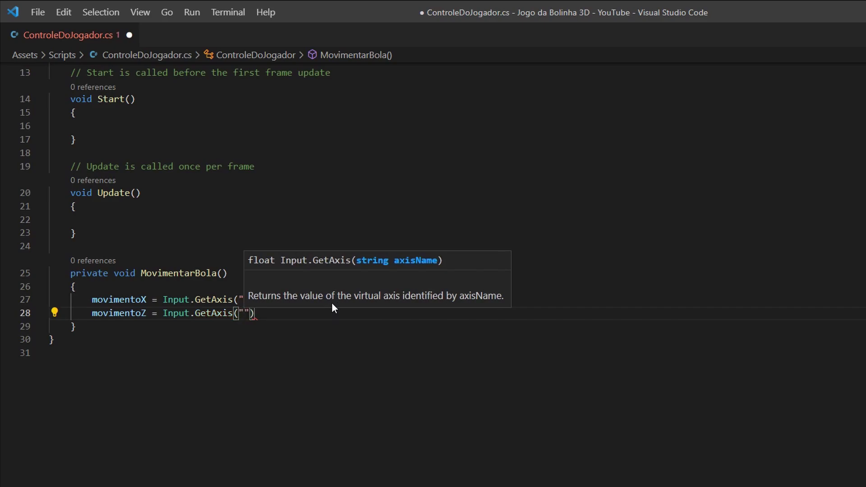
type("Vertica")
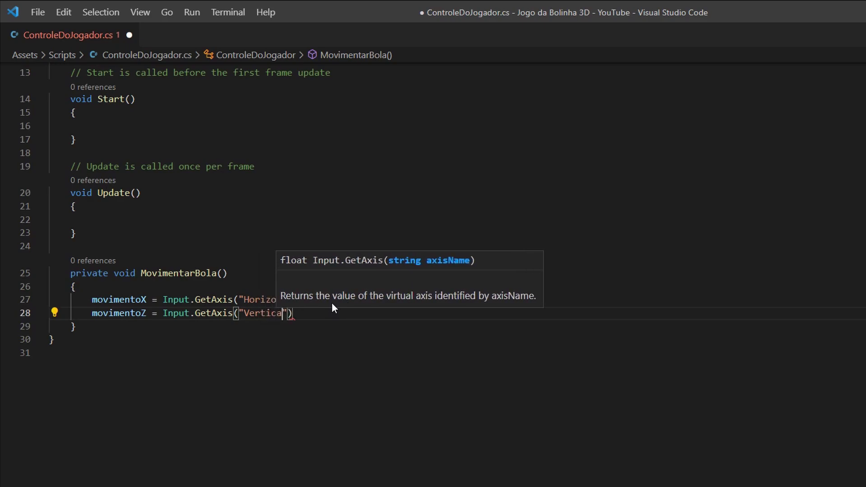
type("l")
key("End")
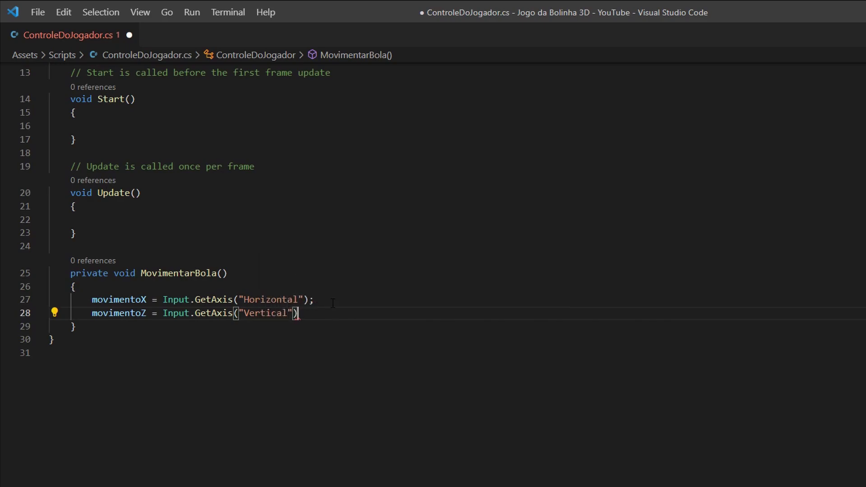
type(";")
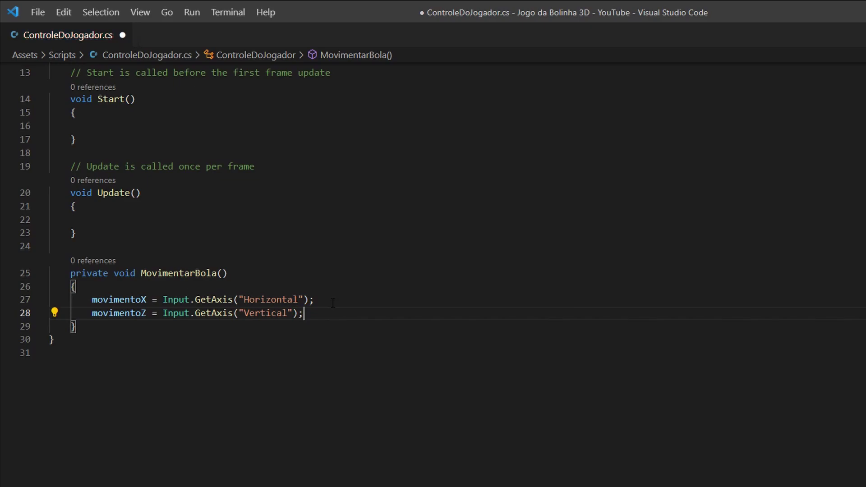
left_click_drag(92, 300, 348, 314)
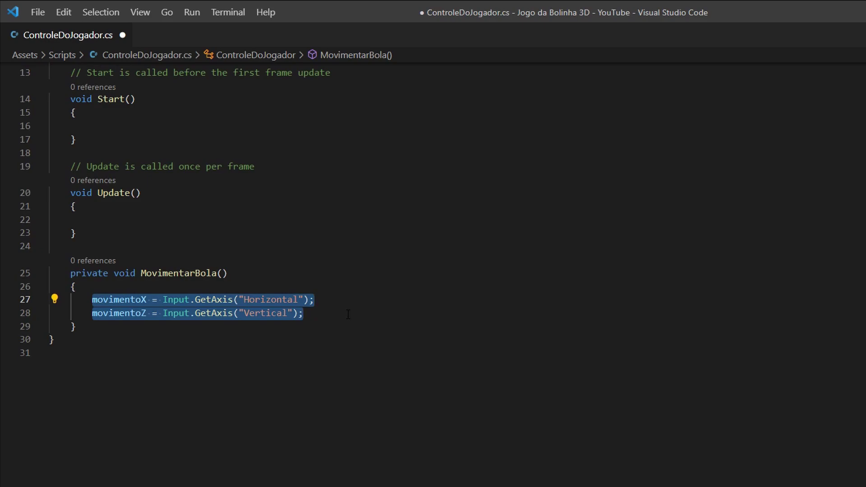
Step: Add a blank line and a new line 30 after the movimentoZ statement
left_click(347, 315)
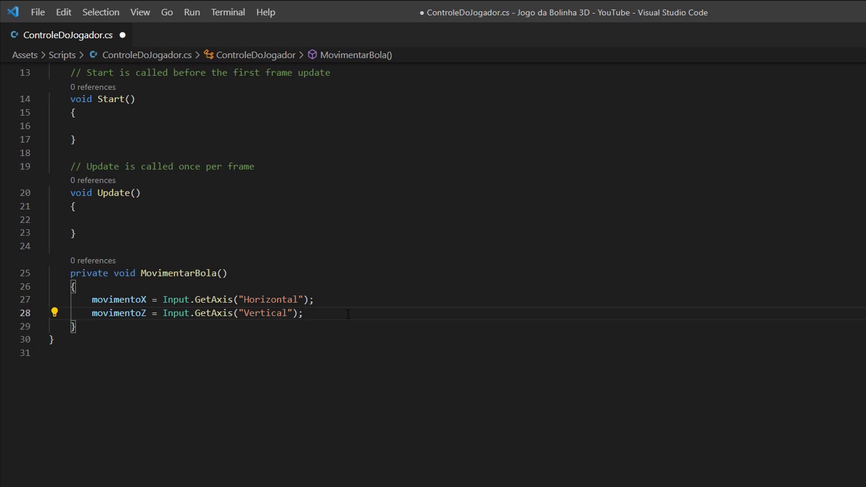
left_click_drag(328, 312, 98, 313)
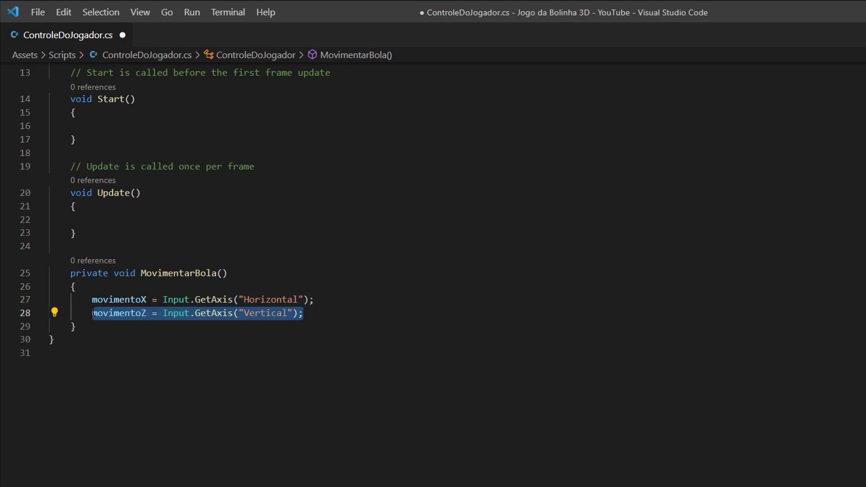
left_click(326, 313)
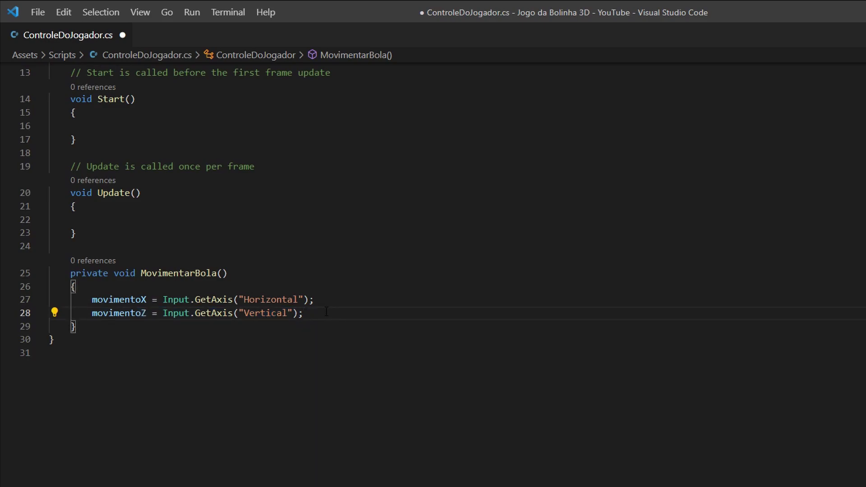
key("Return")
key("Return")
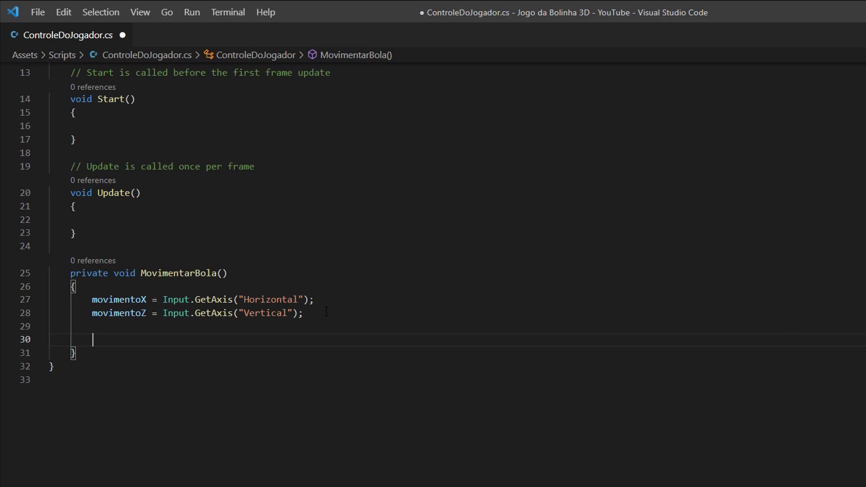
Step: On line 30, type oRigidbody.AddForce() using the oRigidbody completion, leaving the arguments empty
type("o")
key("Down")
key("Return")
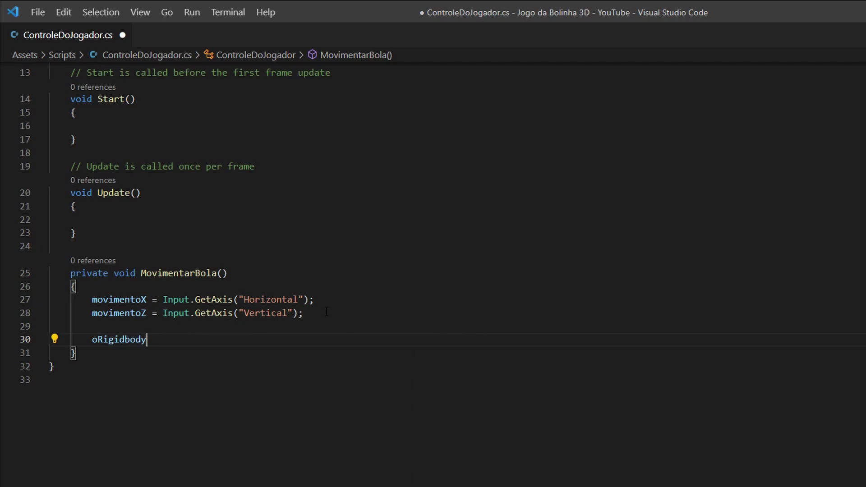
type(".A")
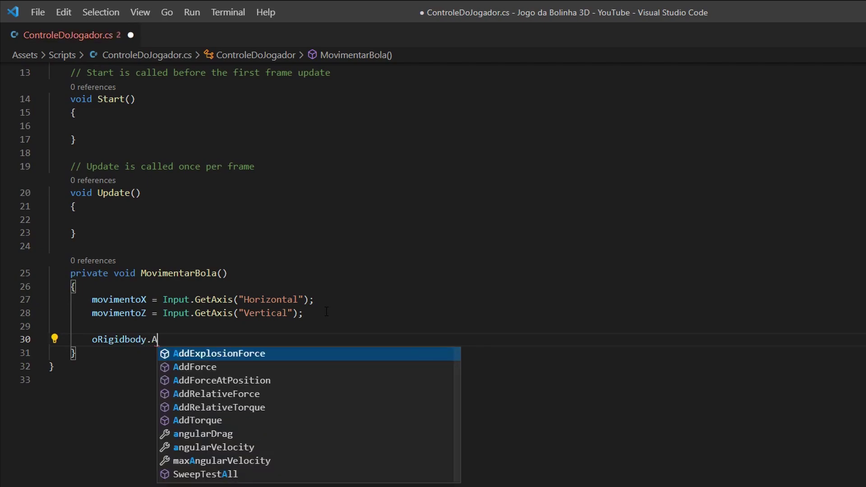
type("ddForce")
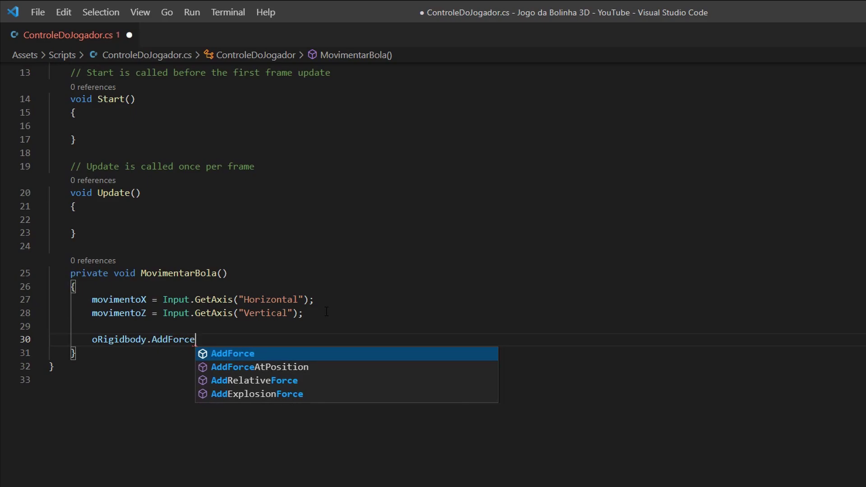
type("(")
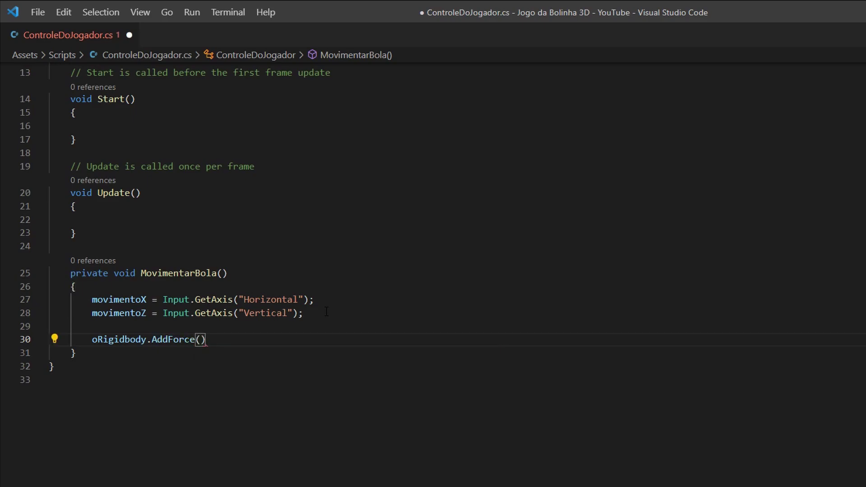
key("Left")
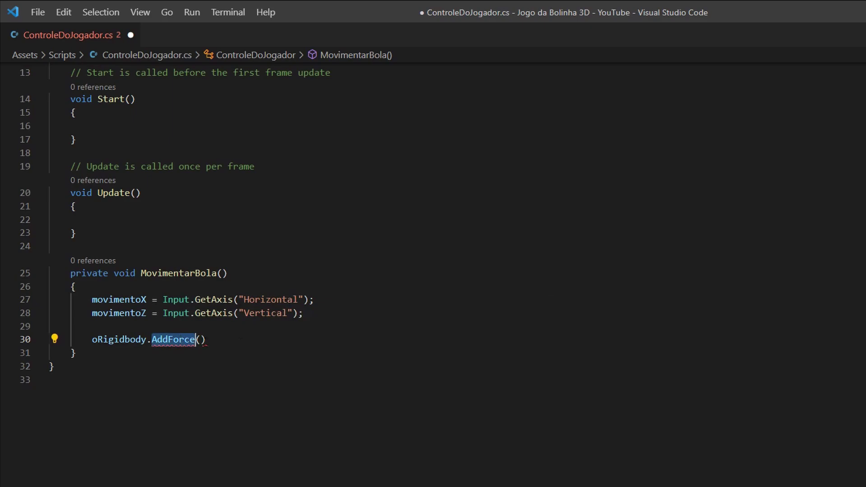
left_click(205, 342)
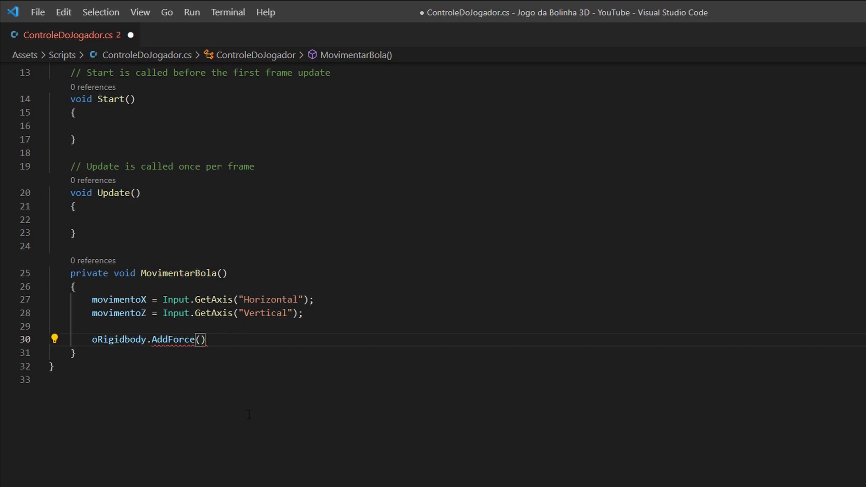
type("1000")
key("Left")
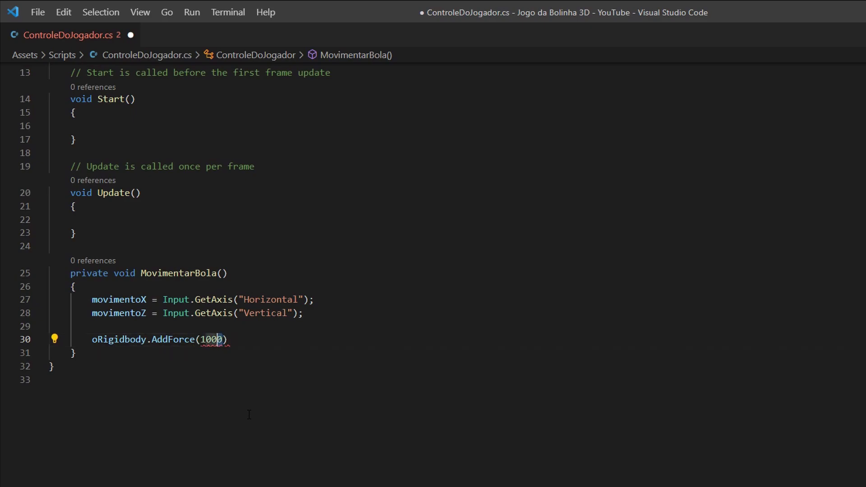
key("Left")
key("Left")
key("Right")
key("shift+Right")
key("shift+Right")
key("shift+Right")
key("shift+Right")
key("BackSpace")
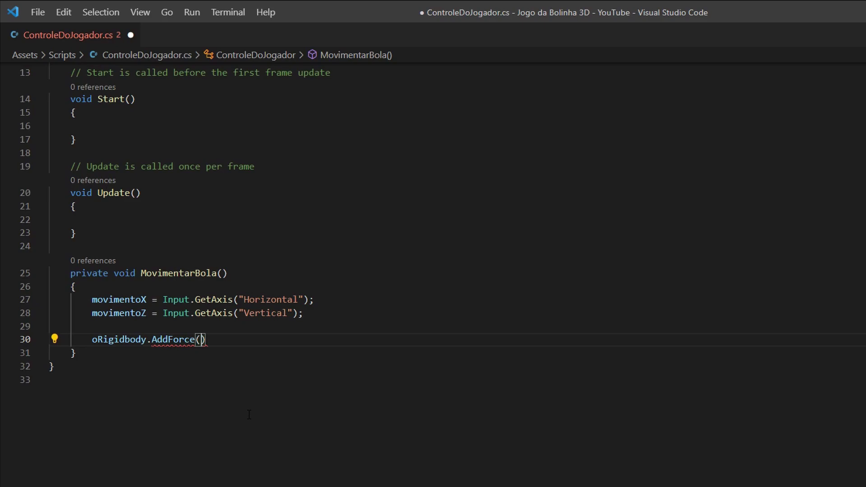
left_click_drag(223, 338, 152, 339)
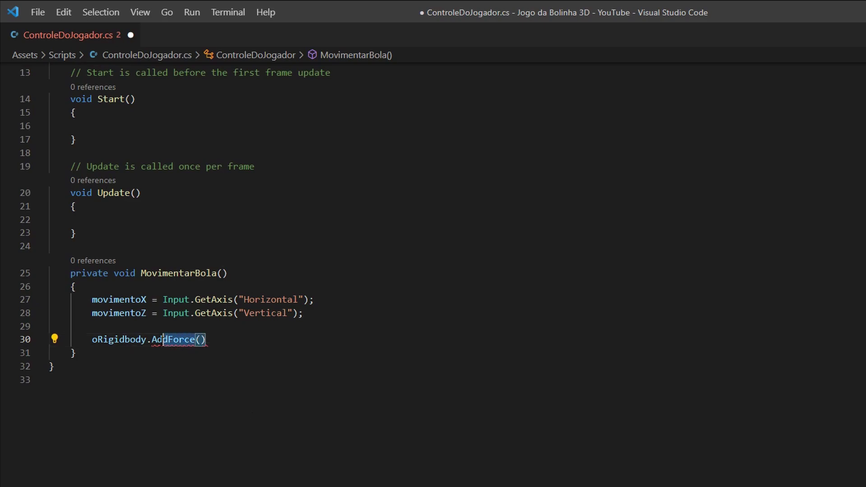
left_click(200, 339)
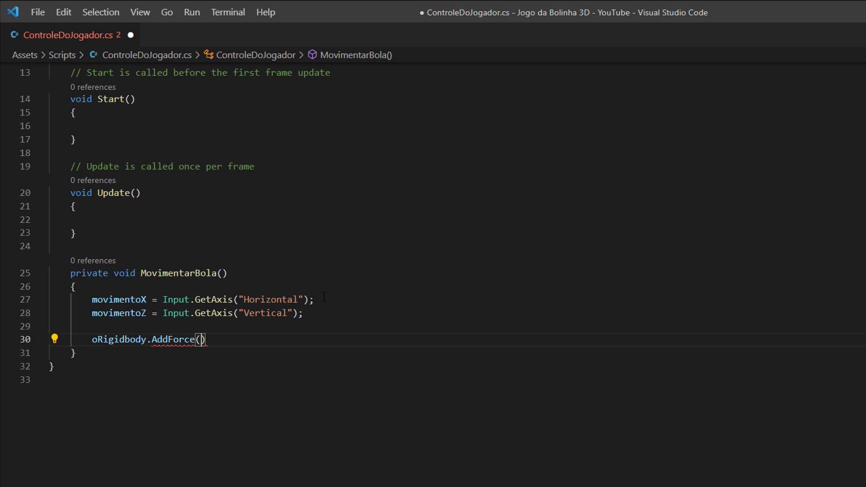
Step: Fill AddForce with movimentoX, 0f, movimentoZ and end line 30 with a semicolon
type("movix")
key("Tab")
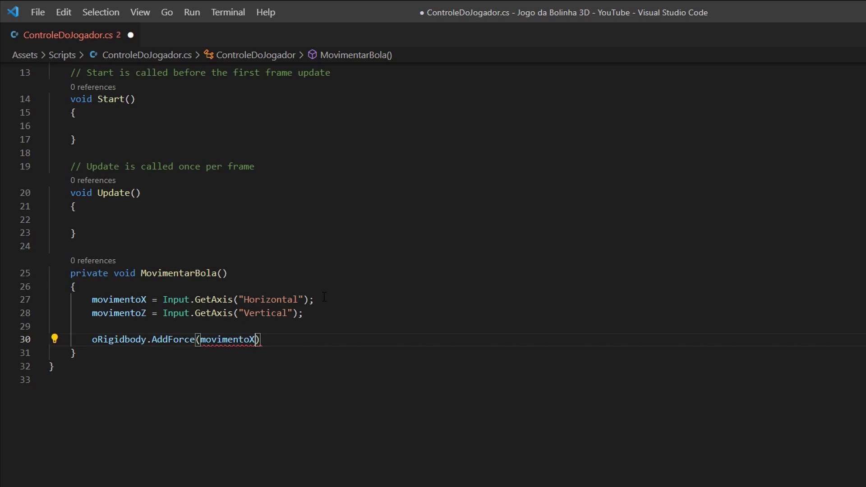
type(",")
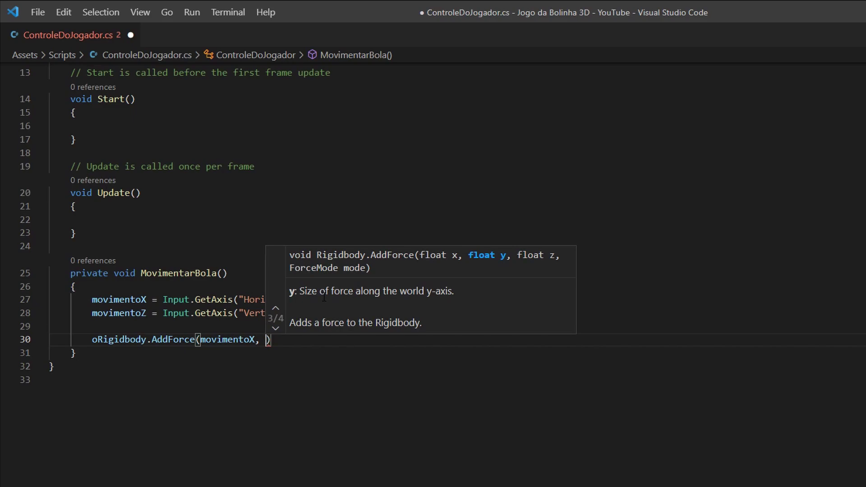
type("0")
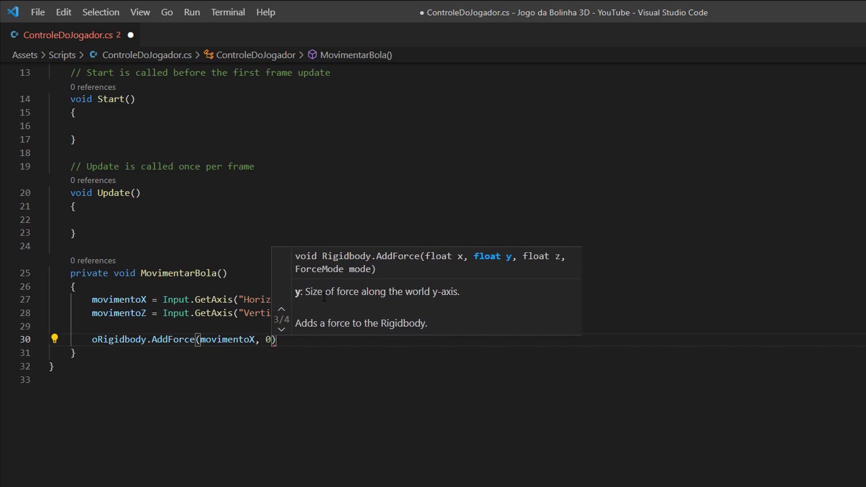
type("f")
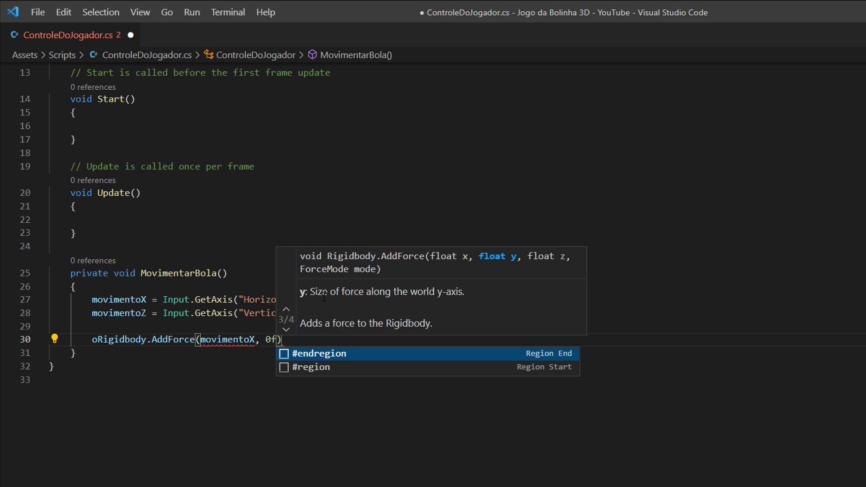
type(",")
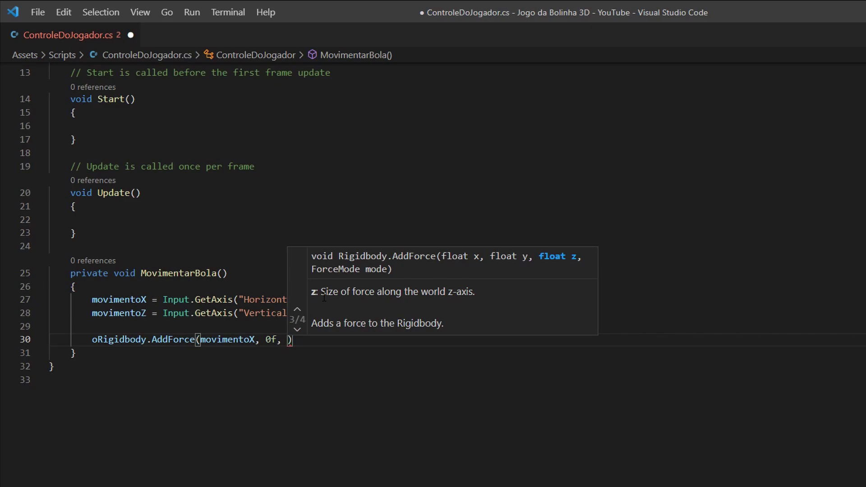
double_click(120, 313)
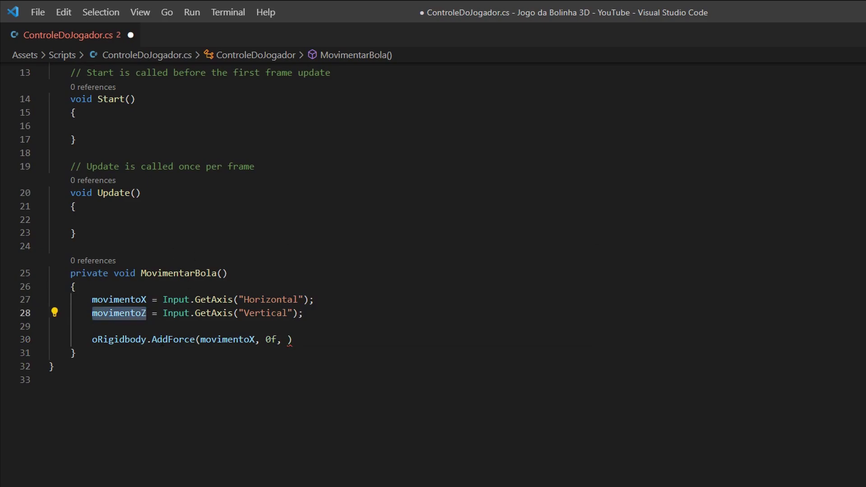
left_click(288, 340)
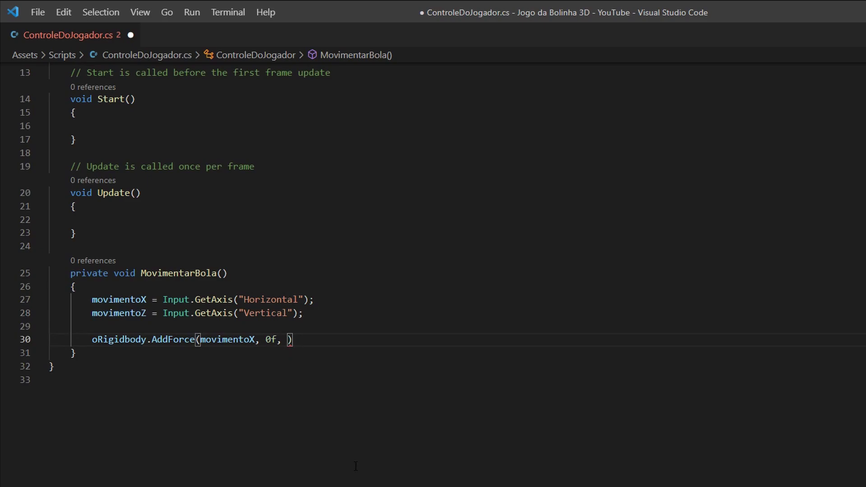
type("mo")
key("Down")
key("Return")
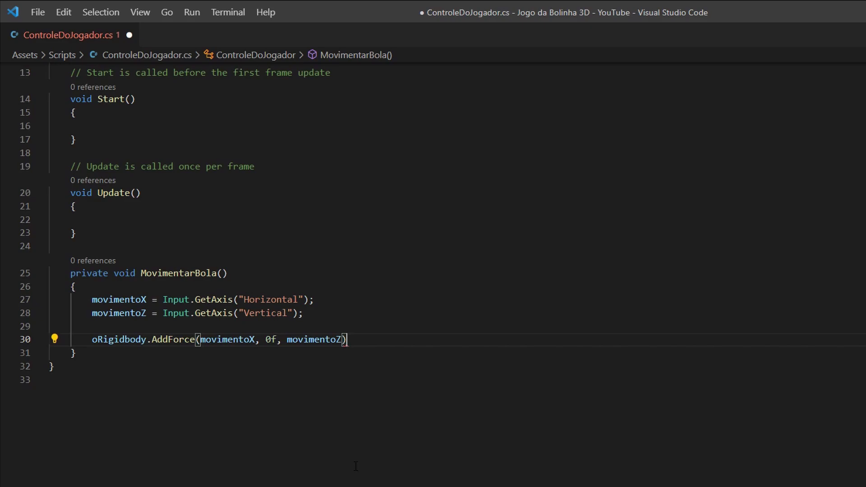
type(";")
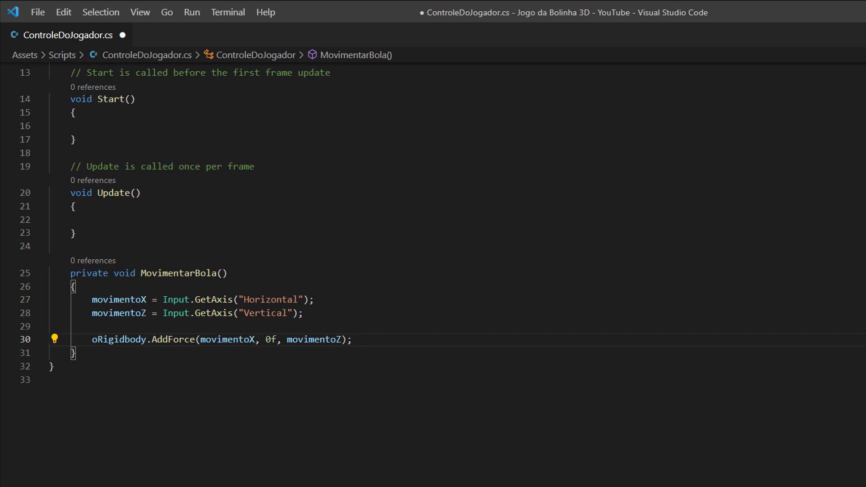
scroll(356, 467, "up", 3)
scroll(206, 91, "up", 1)
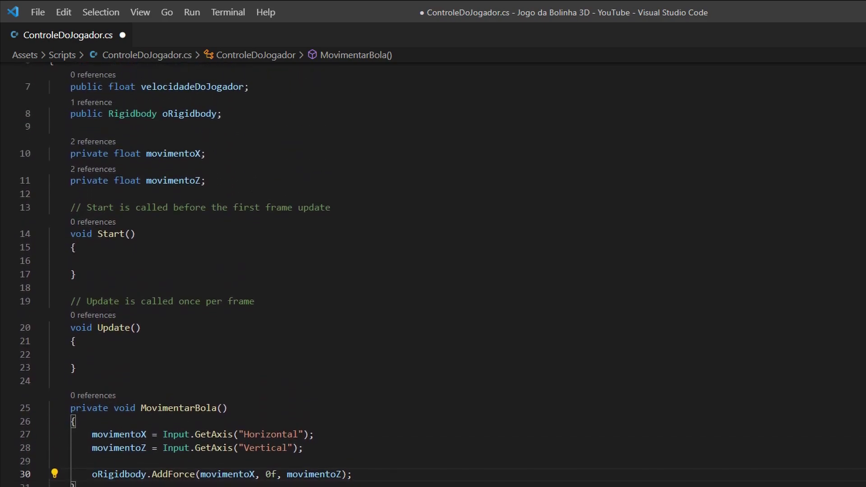
double_click(205, 86)
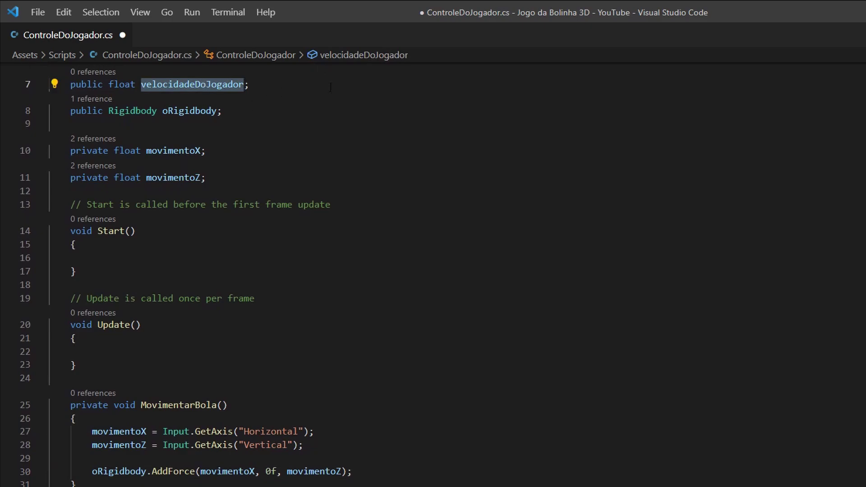
scroll(183, 274, "down", 1)
scroll(184, 275, "down", 1)
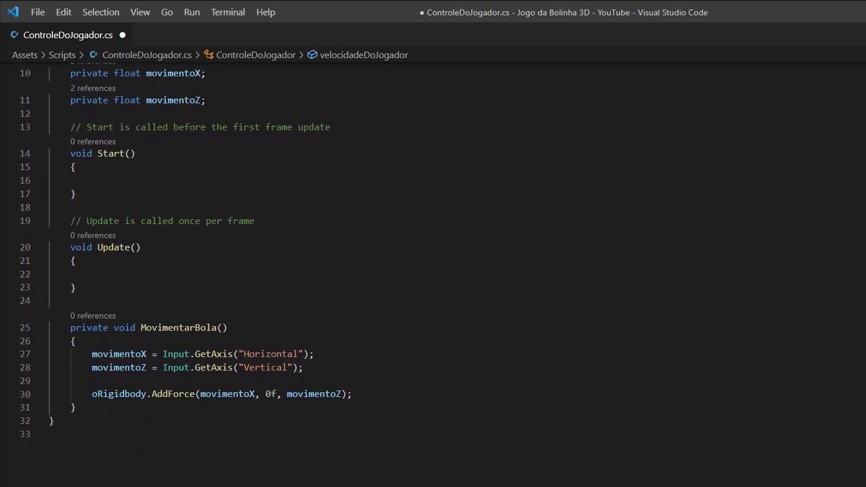
scroll(183, 275, "down", 1)
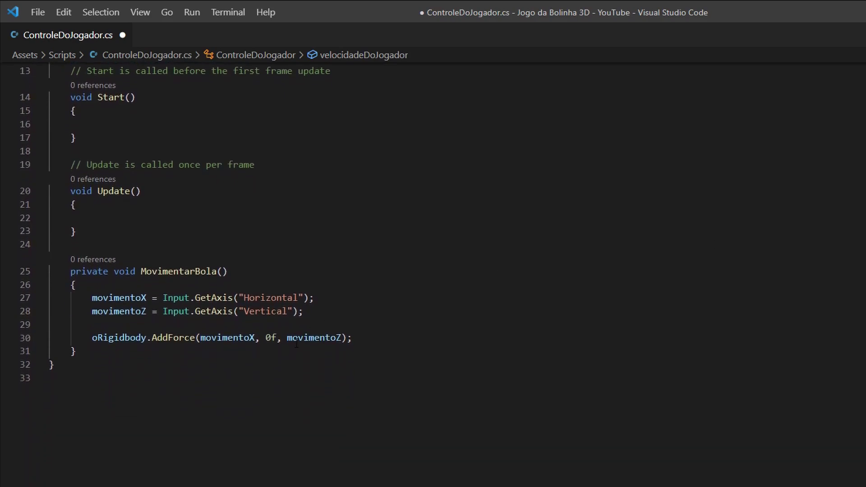
left_click(376, 338)
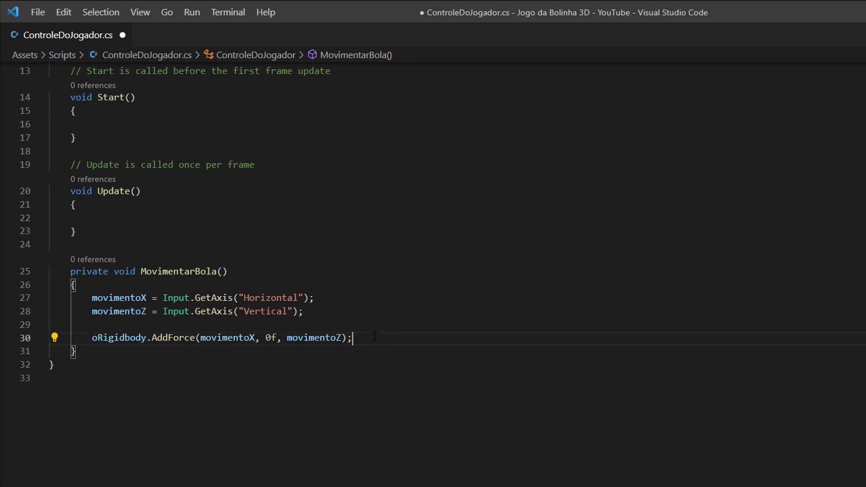
left_click_drag(352, 338, 93, 339)
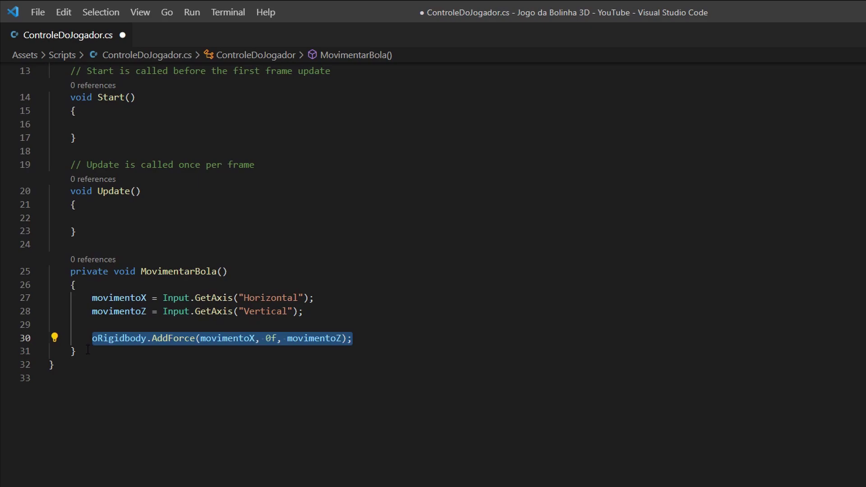
left_click(362, 341)
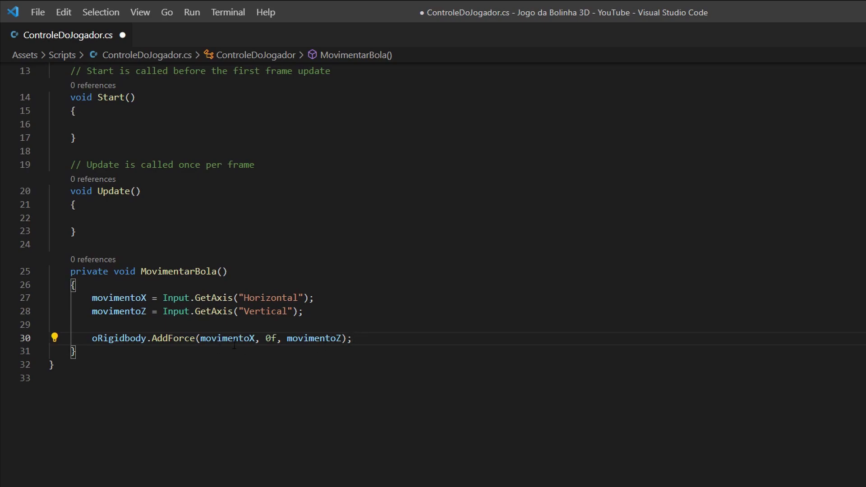
left_click(255, 339)
left_click(314, 339)
double_click(315, 340)
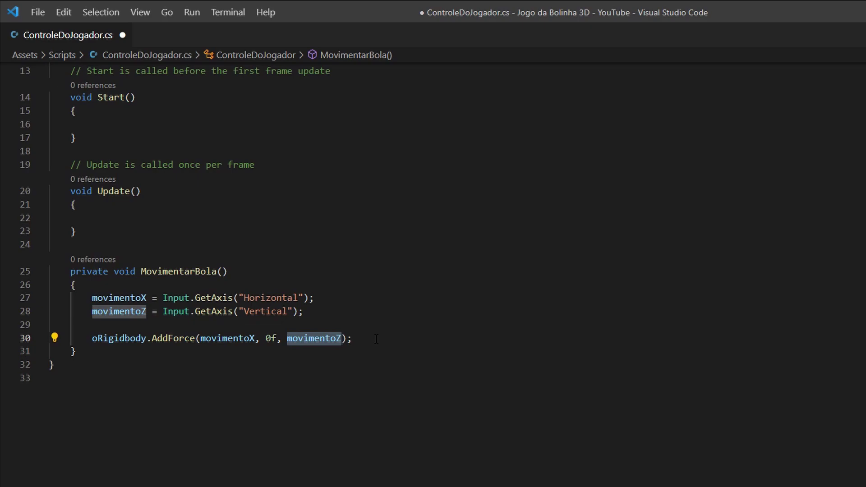
Step: Multiply the Horizontal input on line 27 by velocidadeDoJogador
left_click(148, 299)
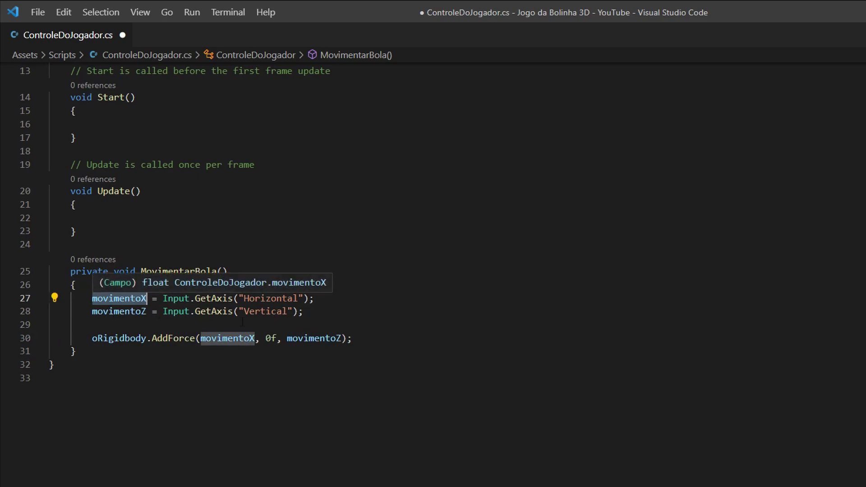
left_click_drag(310, 298, 234, 299)
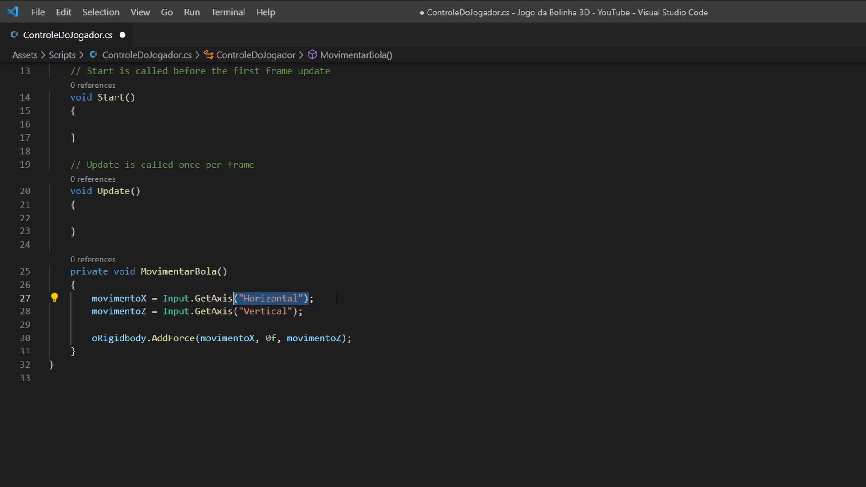
left_click(310, 298)
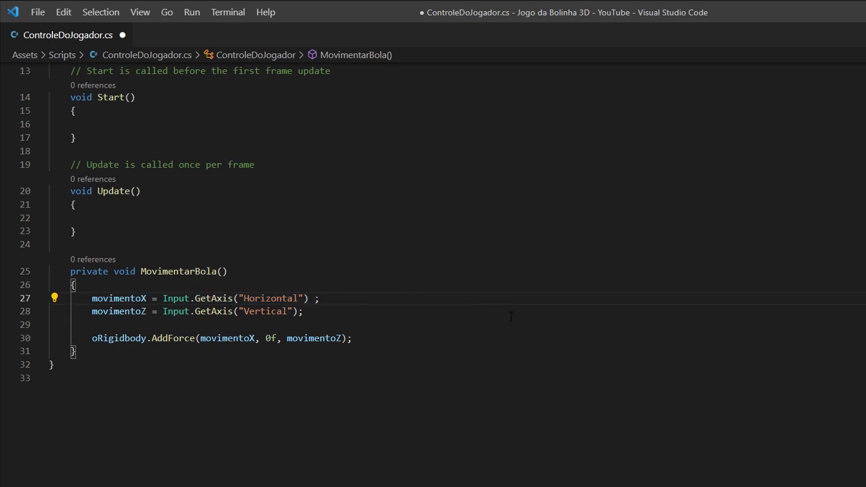
type("* ")
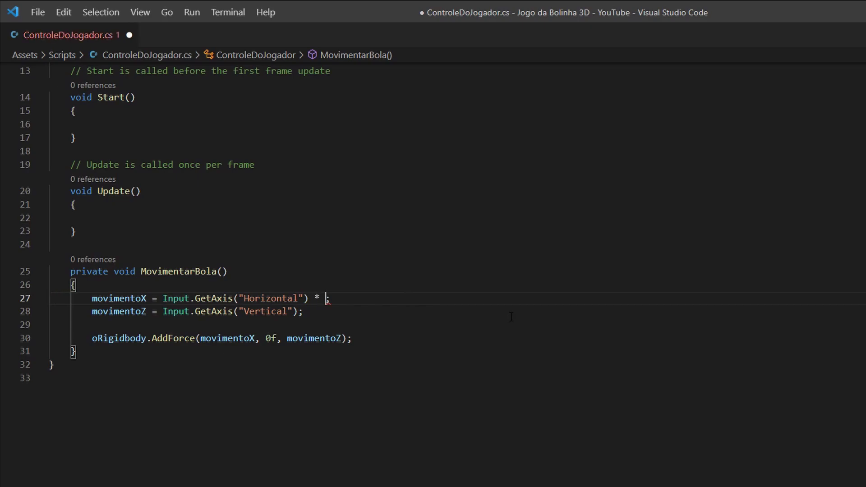
type("vel")
key("Return")
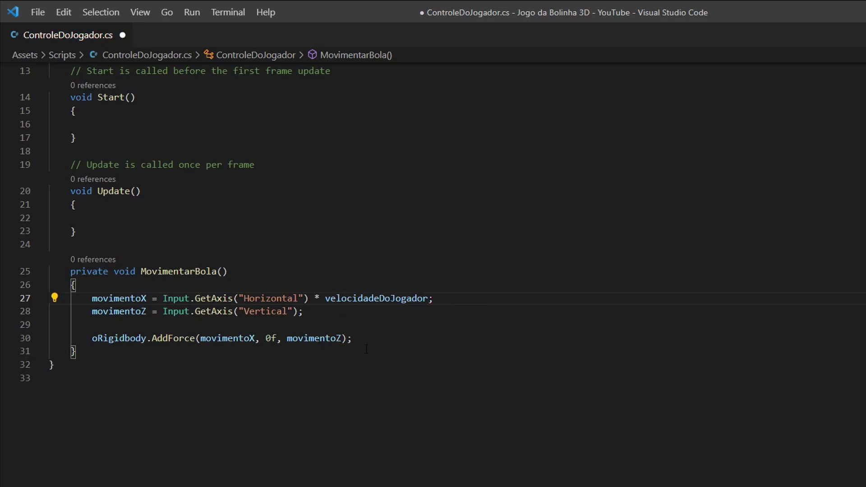
double_click(92, 299)
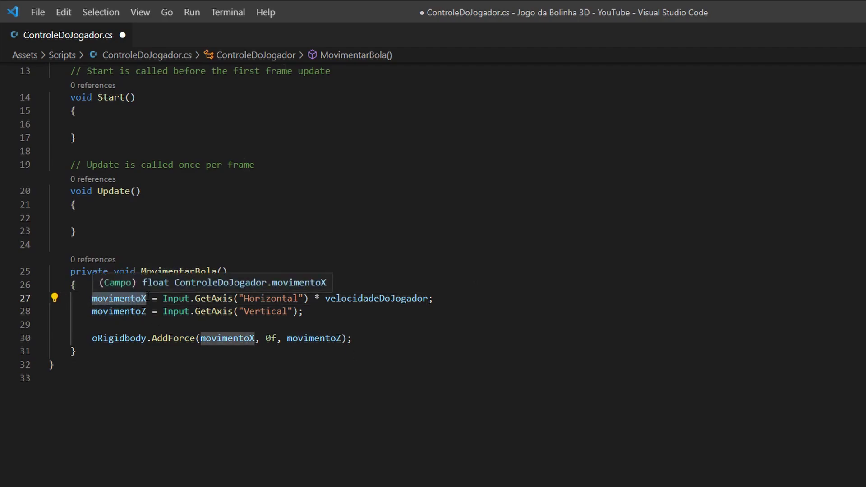
left_click(144, 298)
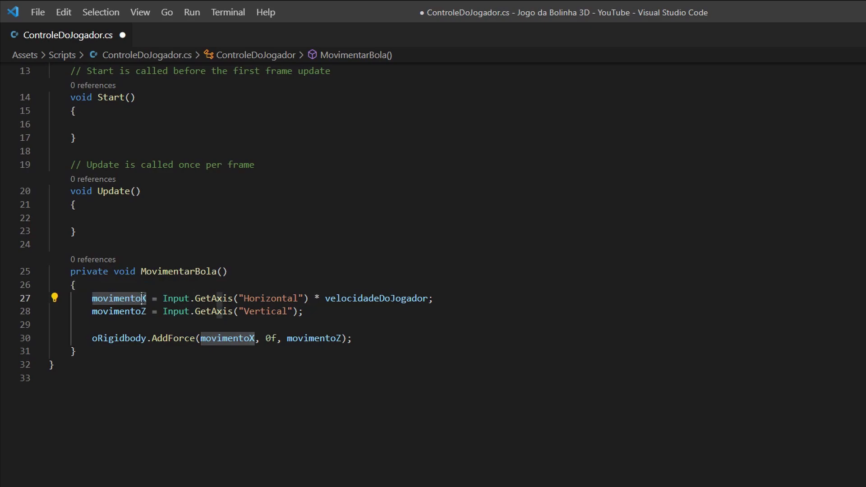
left_click_drag(428, 300, 325, 300)
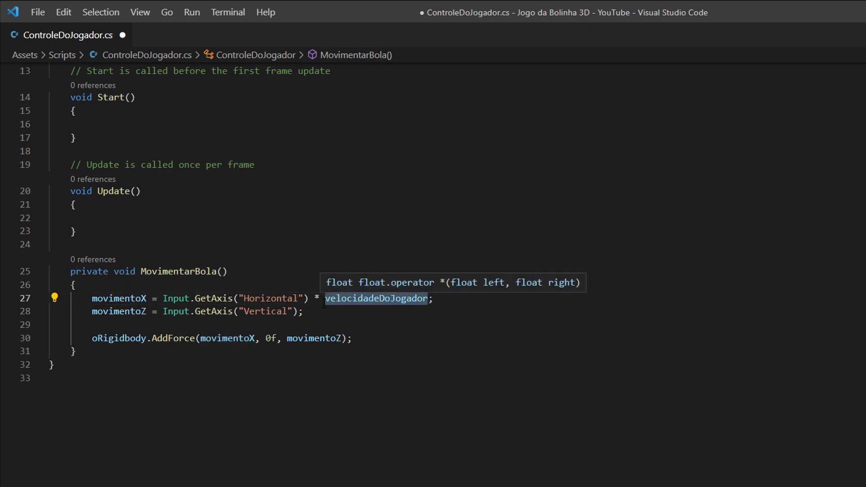
double_click(118, 339)
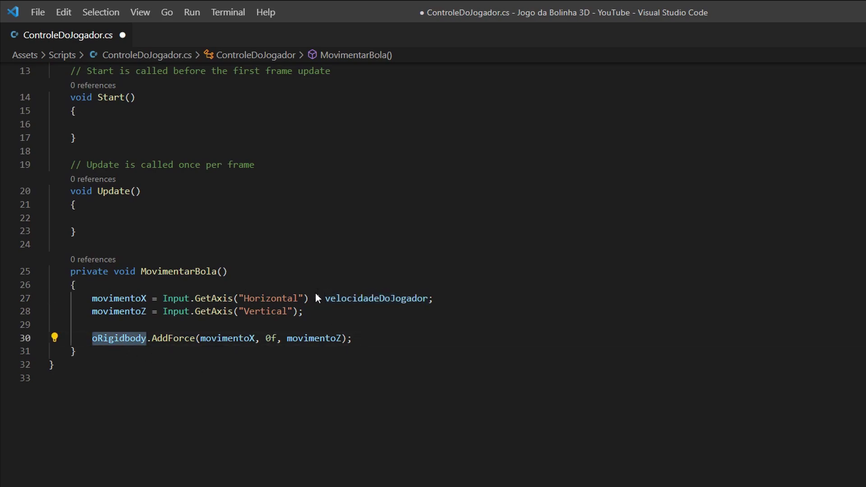
left_click_drag(434, 299, 314, 298)
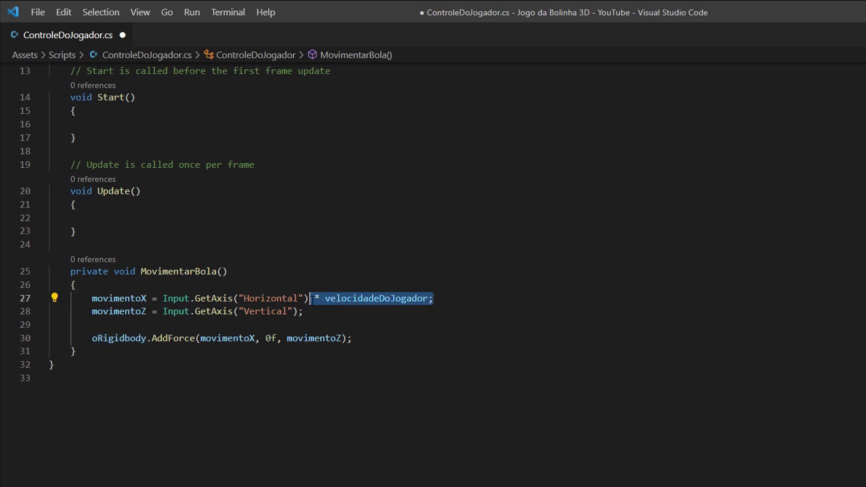
Step: Multiply the Vertical input on line 28 by velocidadeDoJogador, matching line 27
left_click(294, 312)
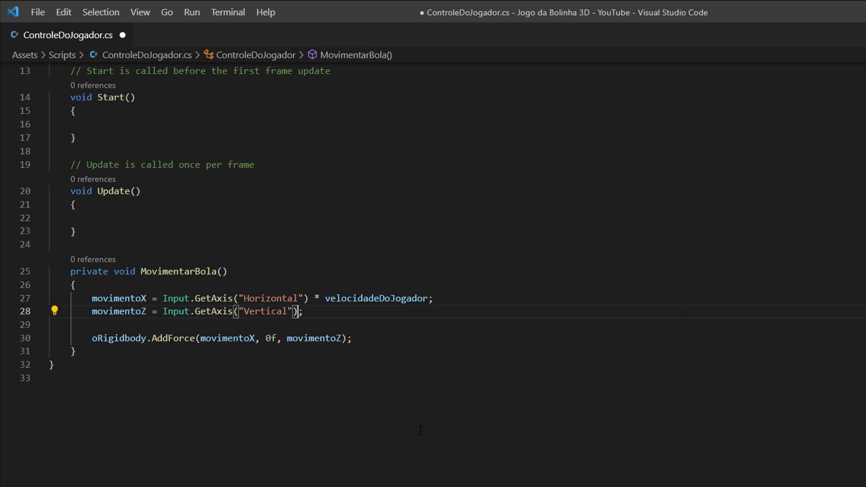
key("Right")
type("*")
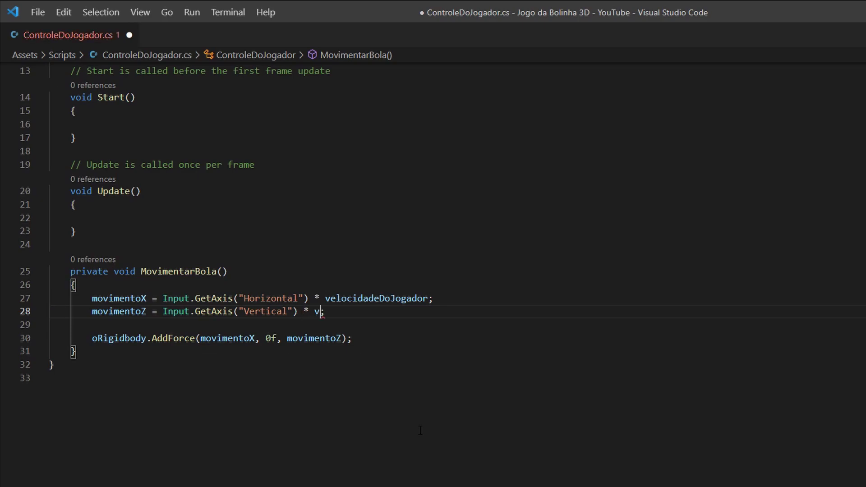
type(" velo")
key("Tab")
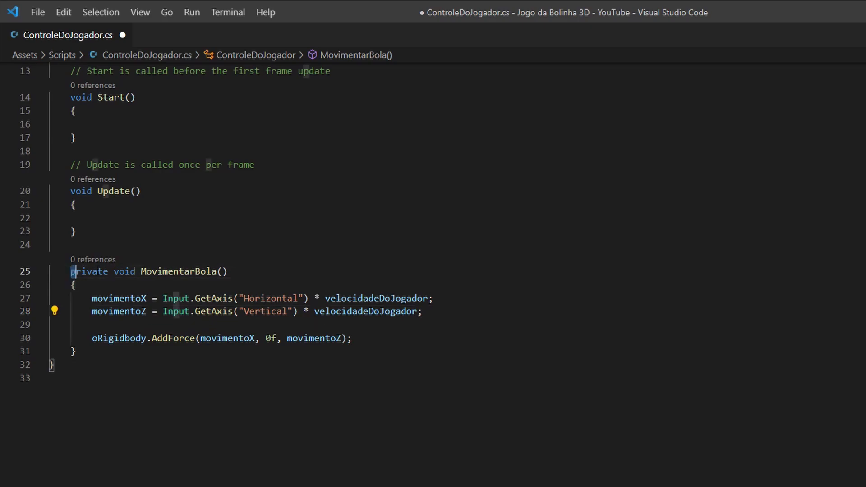
left_click_drag(71, 271, 528, 348)
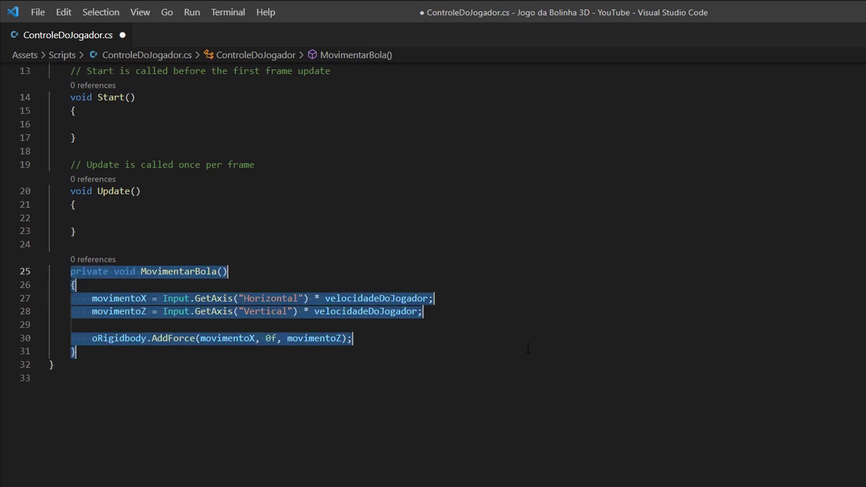
Step: Add a MovimentarBola(); call inside Update() and save ControleDoJogador.cs
left_click_drag(237, 272, 141, 272)
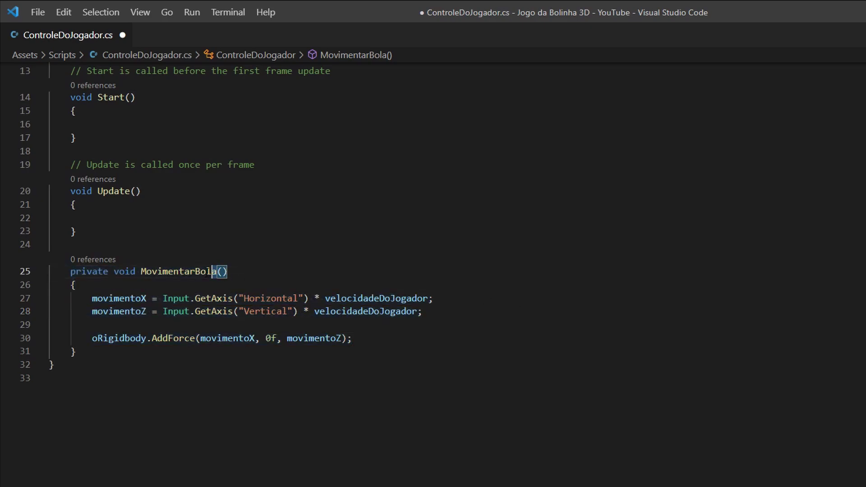
left_click(133, 218)
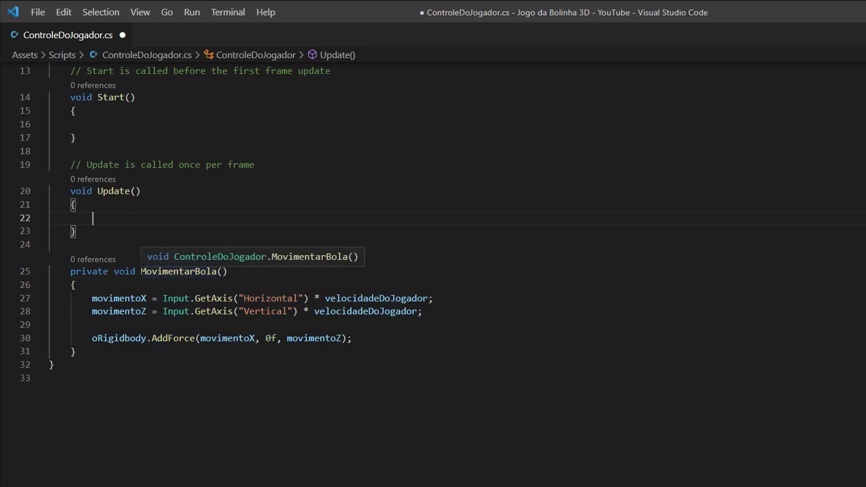
left_click_drag(141, 271, 243, 272)
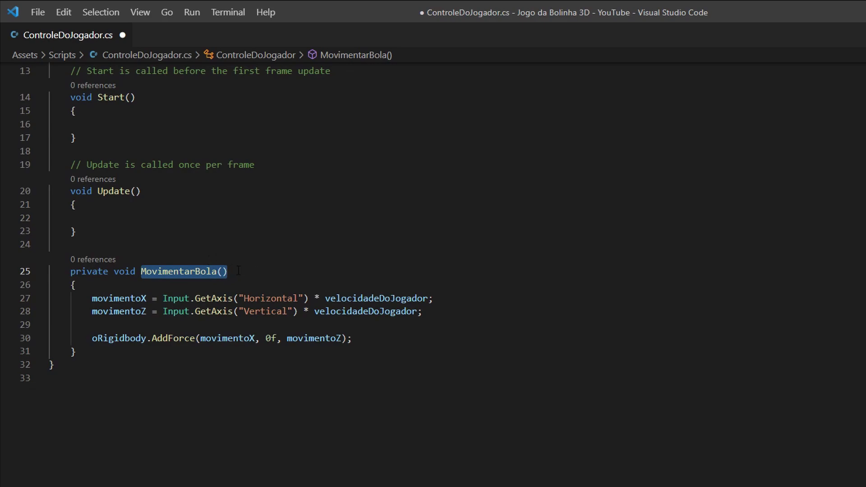
left_click(115, 220)
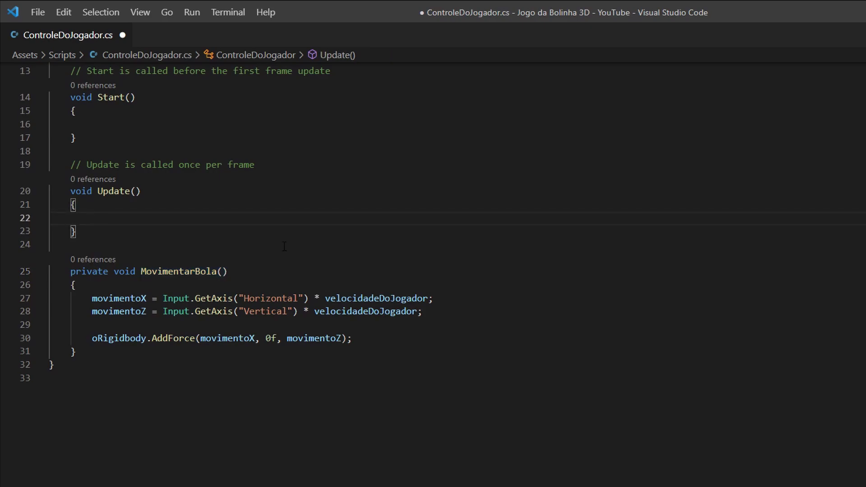
type("Movi")
key("Return")
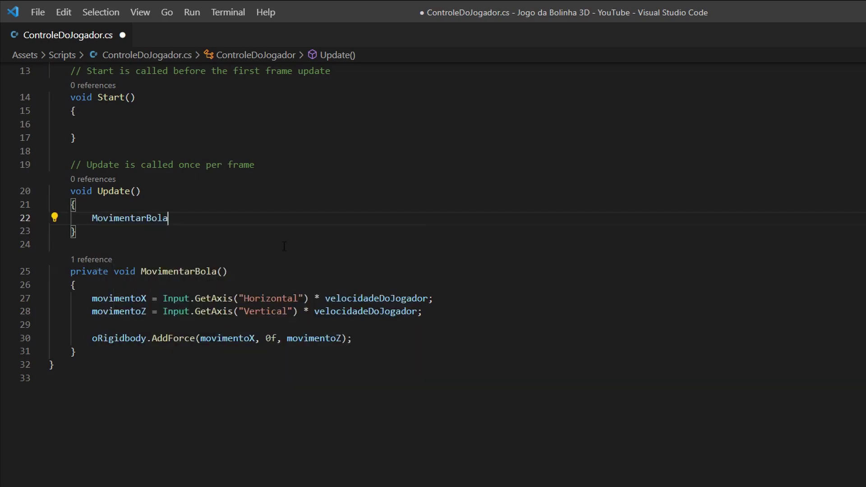
type("()")
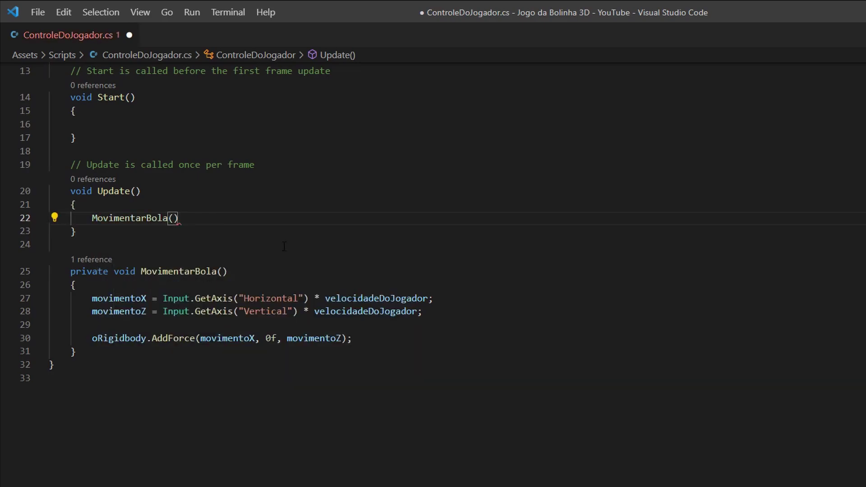
type(";")
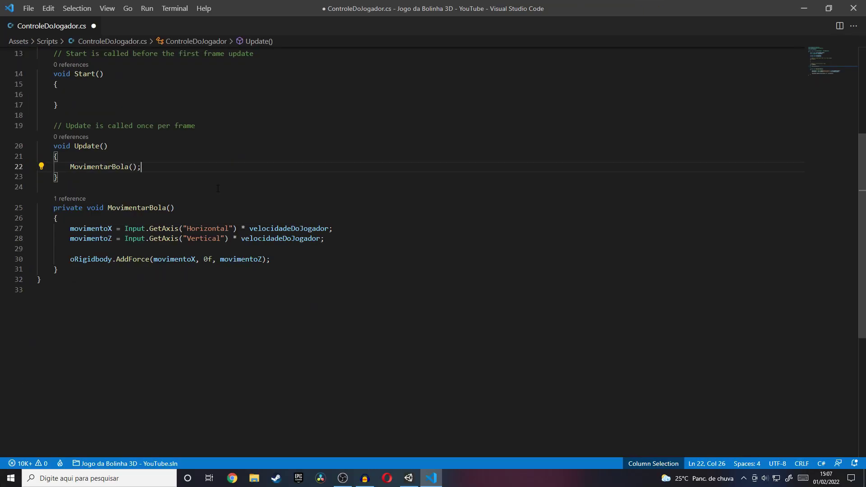
key("ctrl+s")
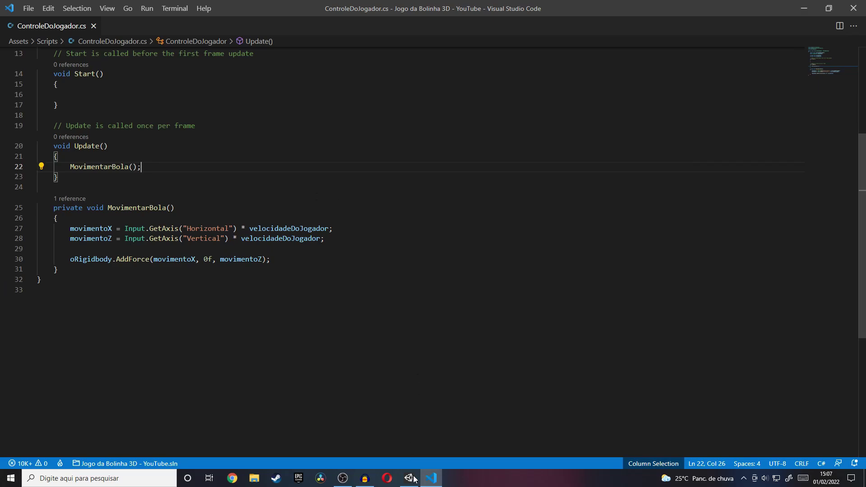
Step: Switch to Unity, run the game briefly in Play mode, then stop it
left_click(412, 478)
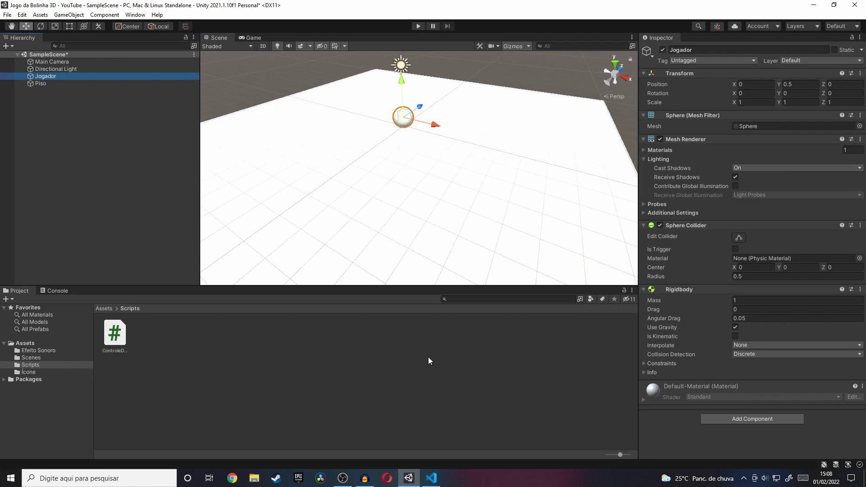
left_click(419, 26)
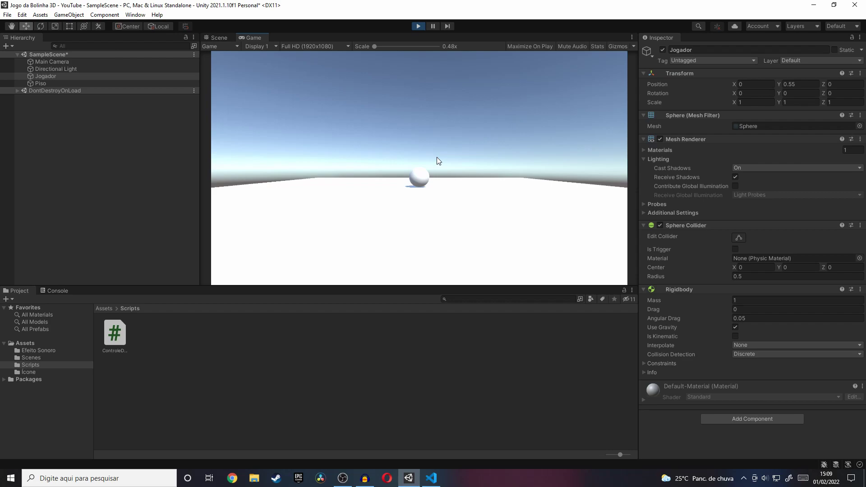
left_click(417, 28)
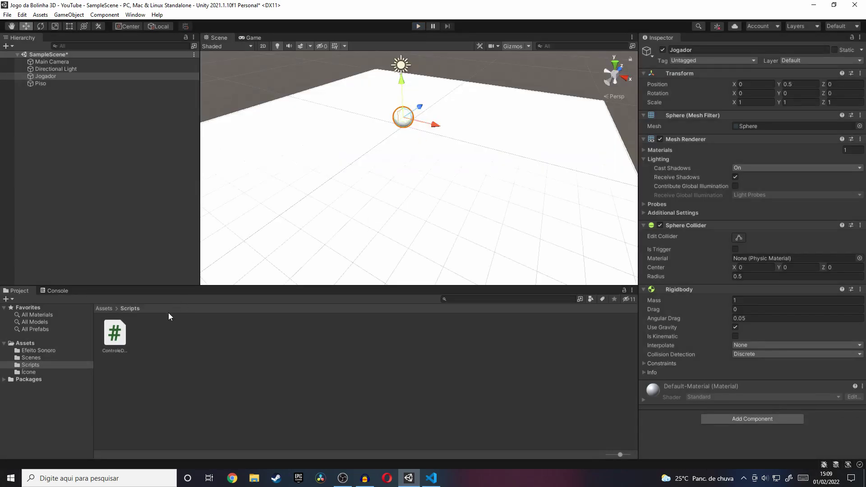
Step: Select Jogador and drag ControleDoJogador.cs into its Inspector as a component
left_click(116, 335)
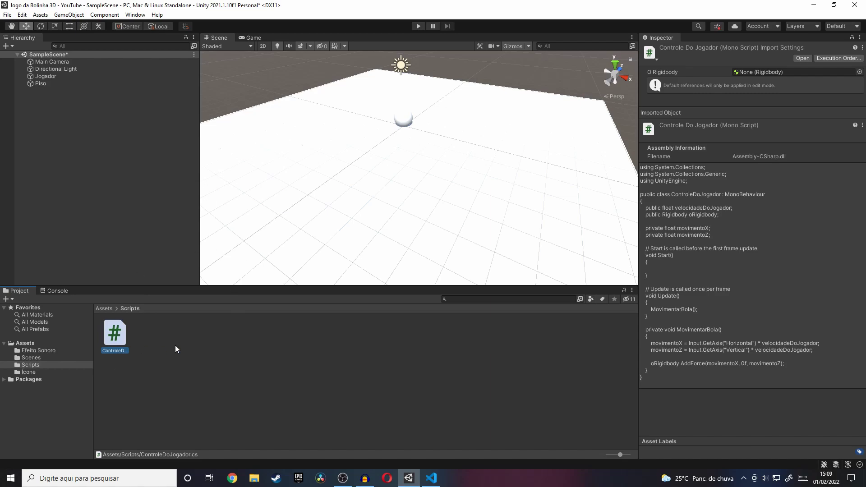
left_click(99, 76)
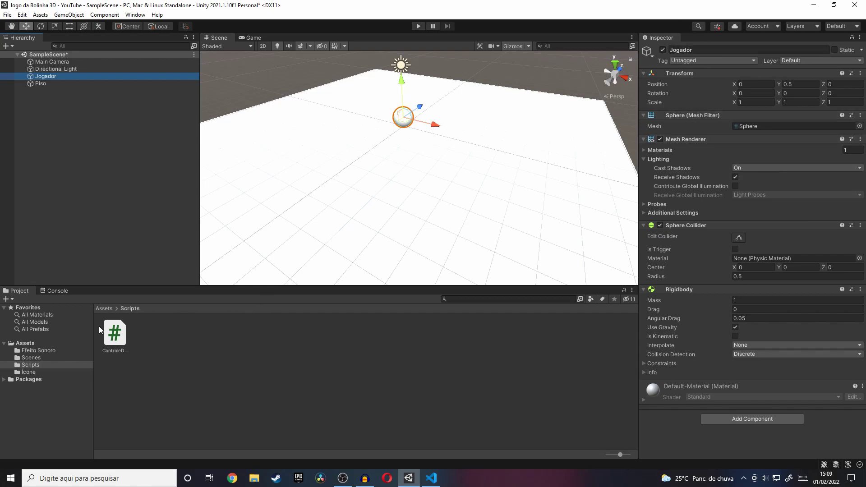
left_click_drag(117, 338, 119, 343)
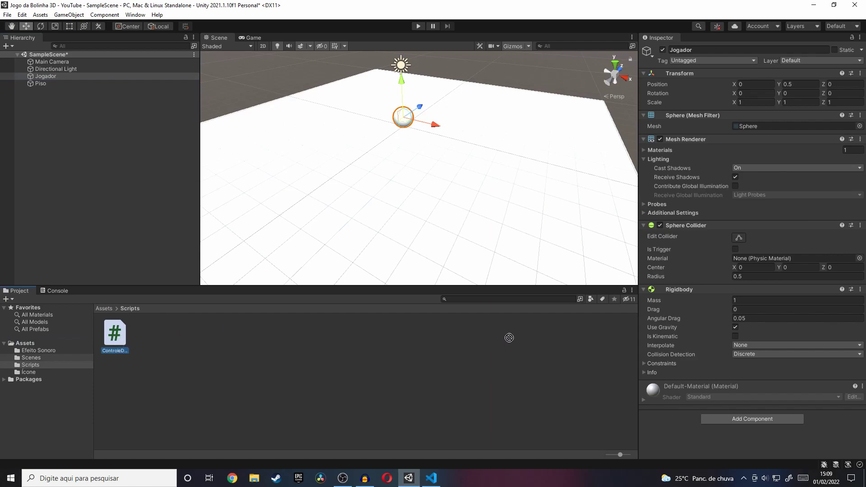
left_click_drag(120, 343, 681, 435)
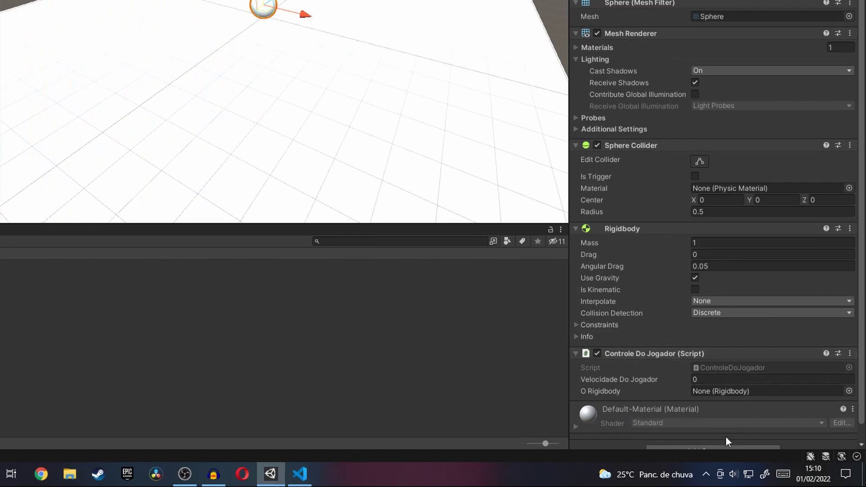
Step: Set Velocidade Do Jogador to 1 and assign Jogador's Rigidbody to O Rigidbody
left_click(716, 380)
left_click(716, 380)
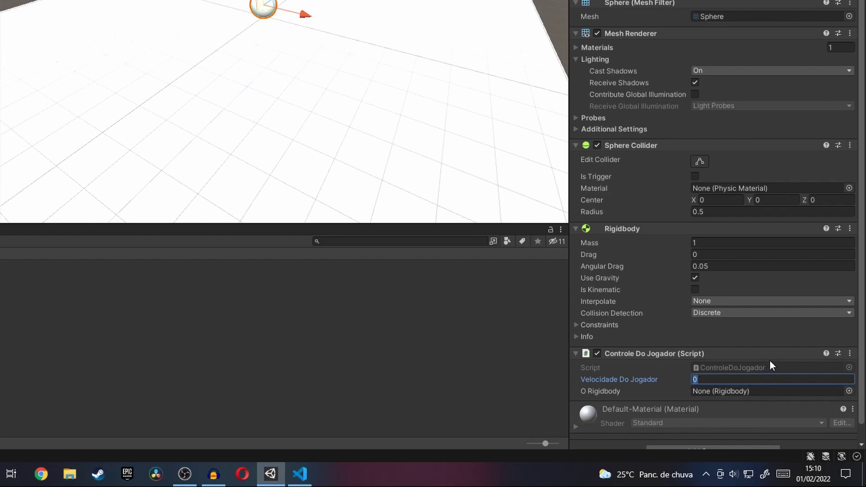
type("1")
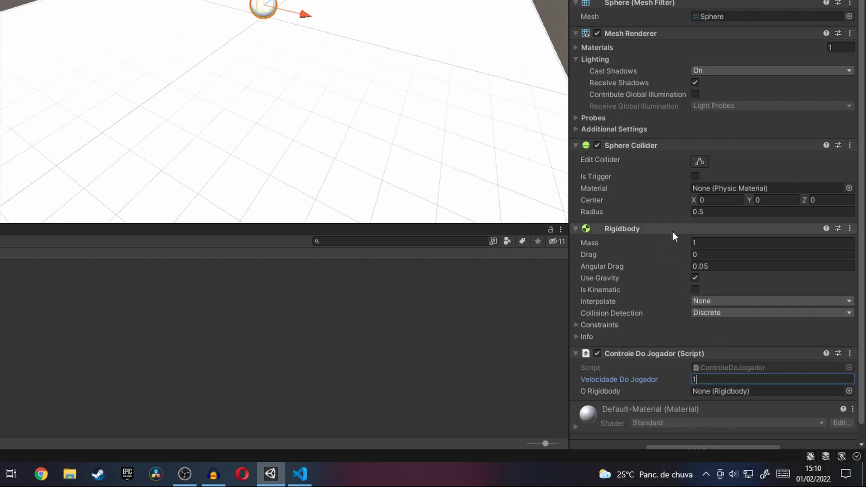
left_click_drag(661, 228, 714, 391)
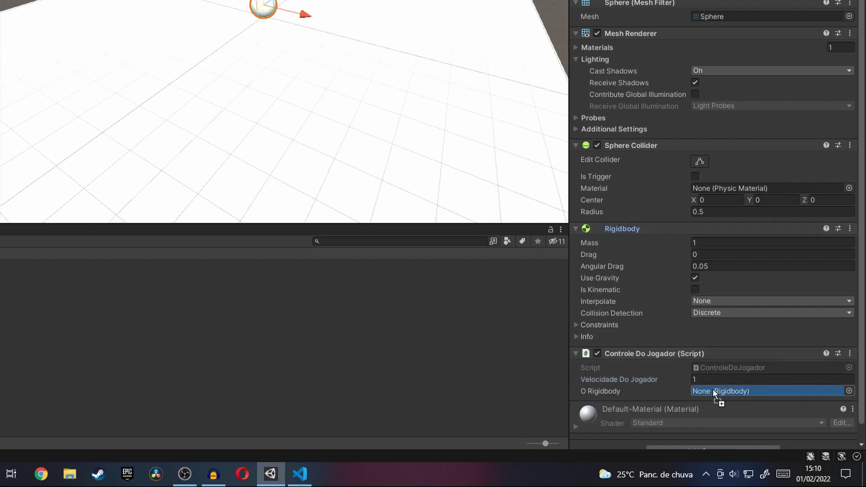
left_click_drag(711, 391, 723, 392)
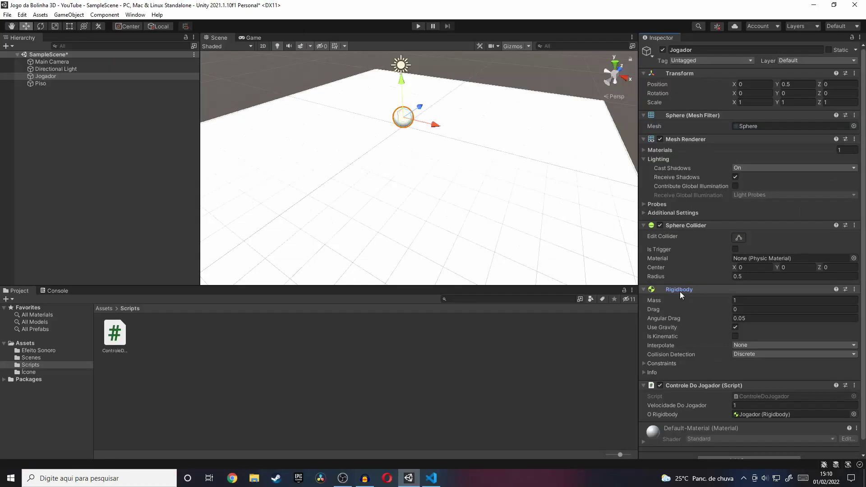
left_click(418, 27)
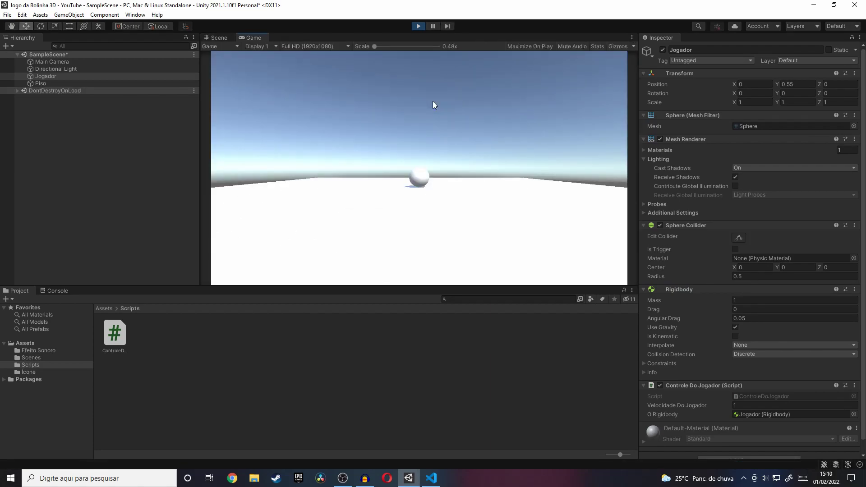
key("Up")
key("Left")
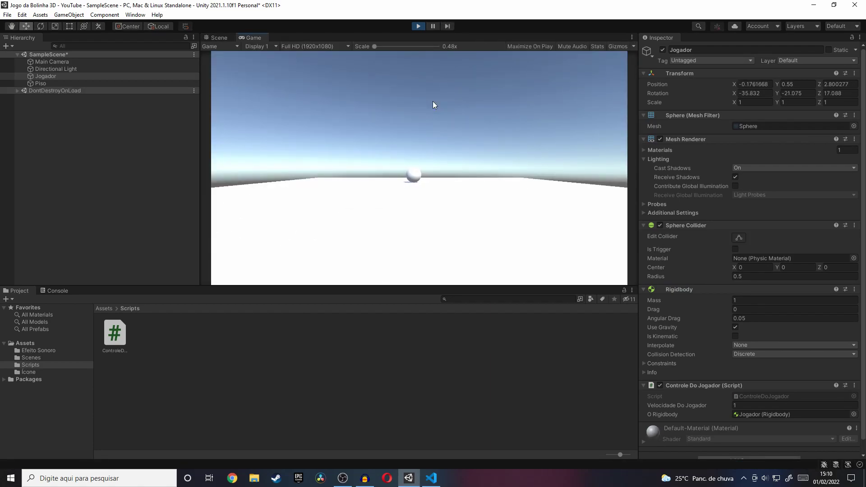
key("Down")
key("Left")
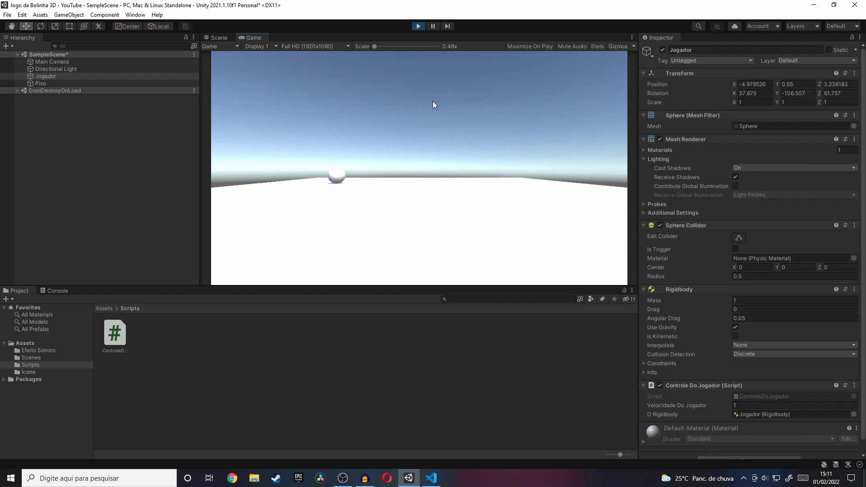
key("Right")
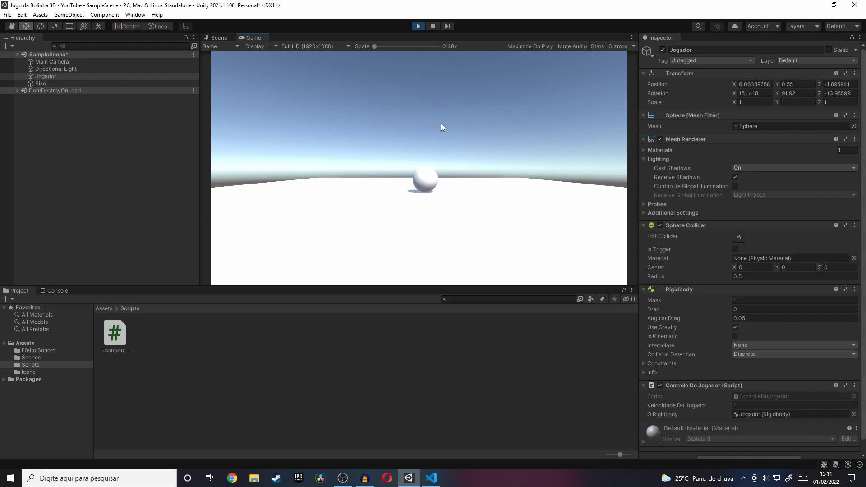
key("Down")
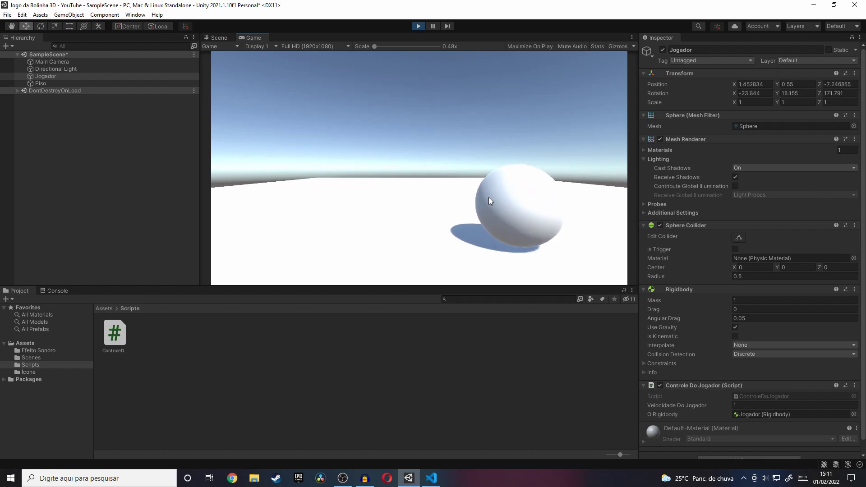
key("Up")
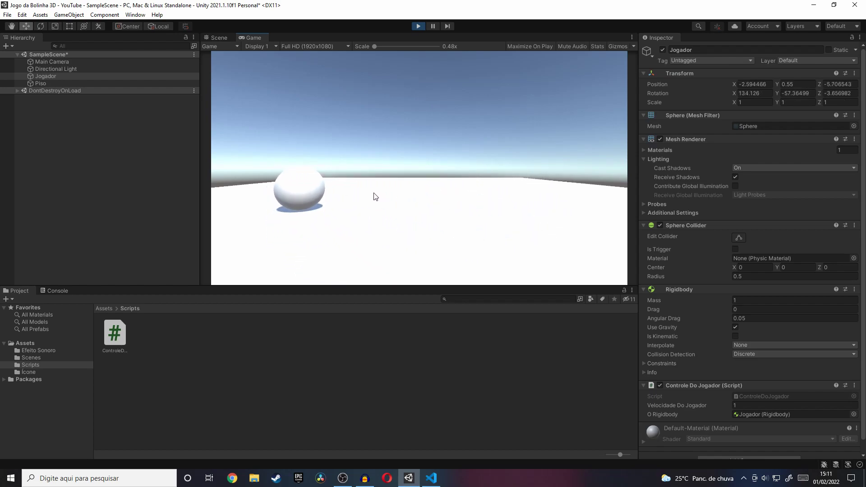
key("Right")
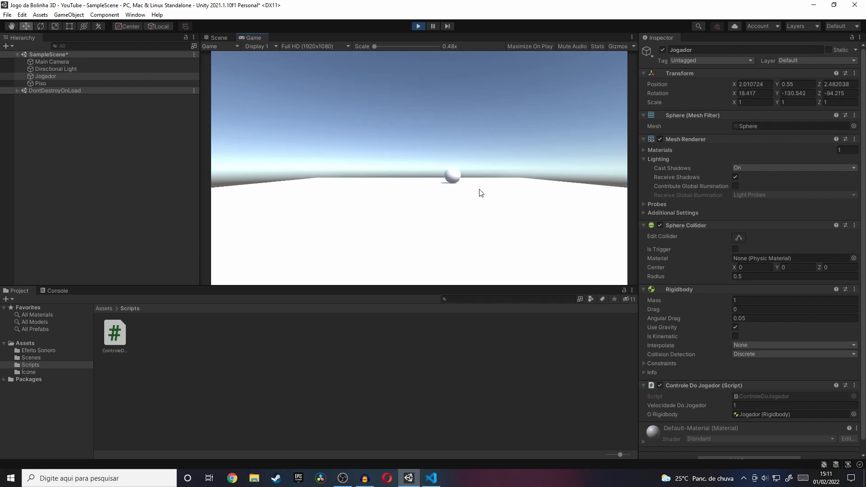
key("Down")
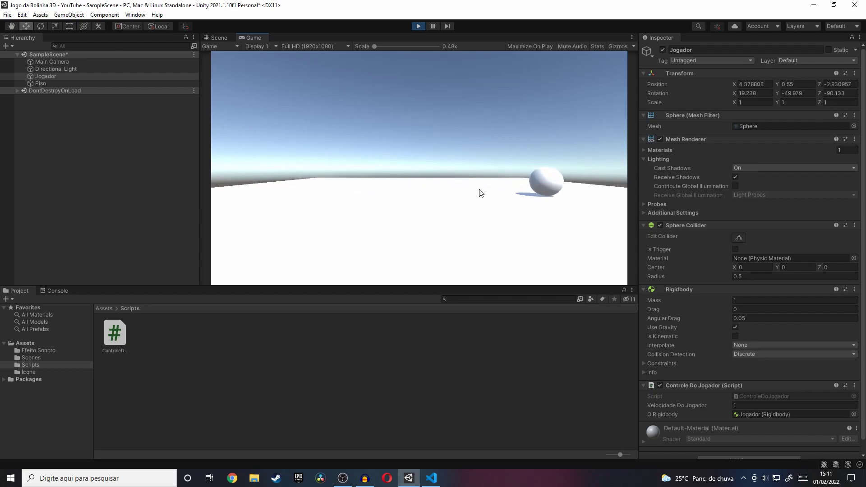
key("Left")
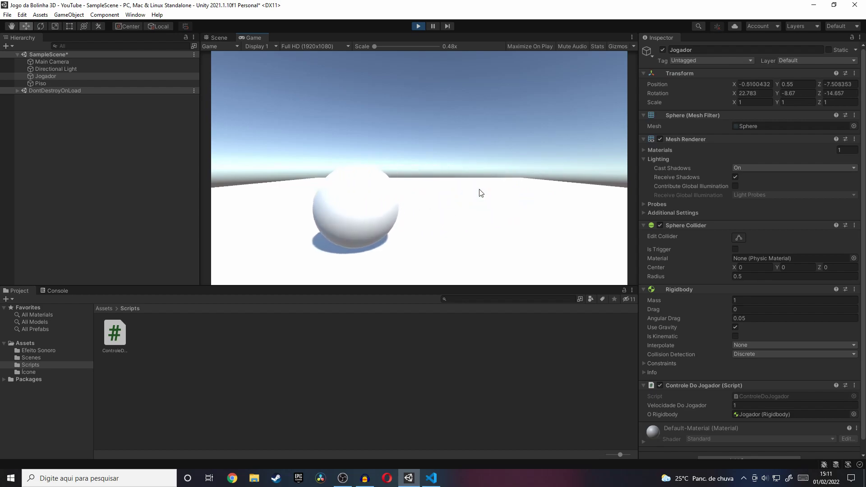
key("Right")
key("Up")
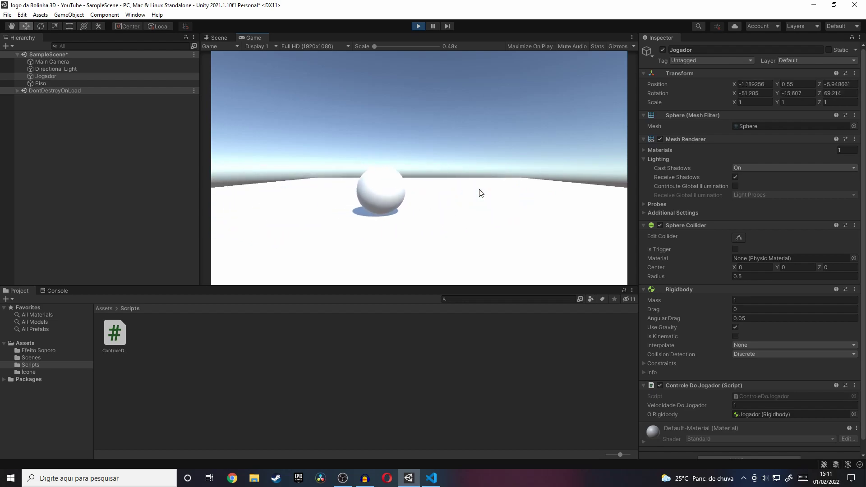
key("Left")
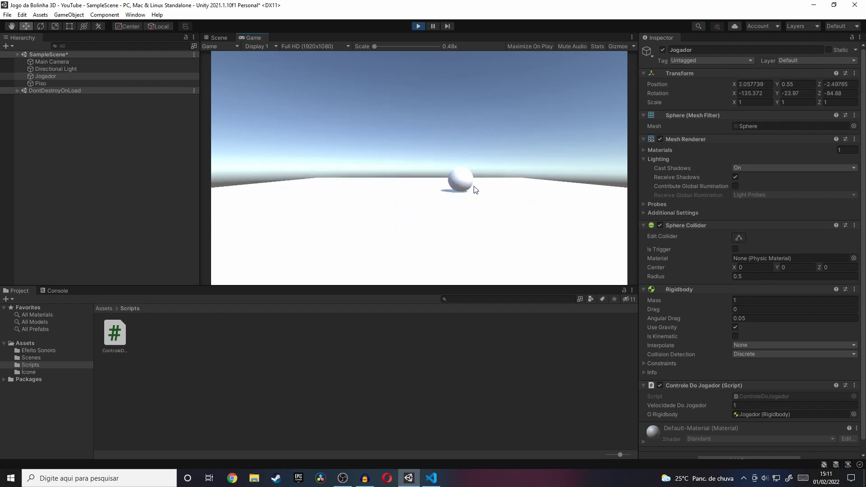
left_click(419, 26)
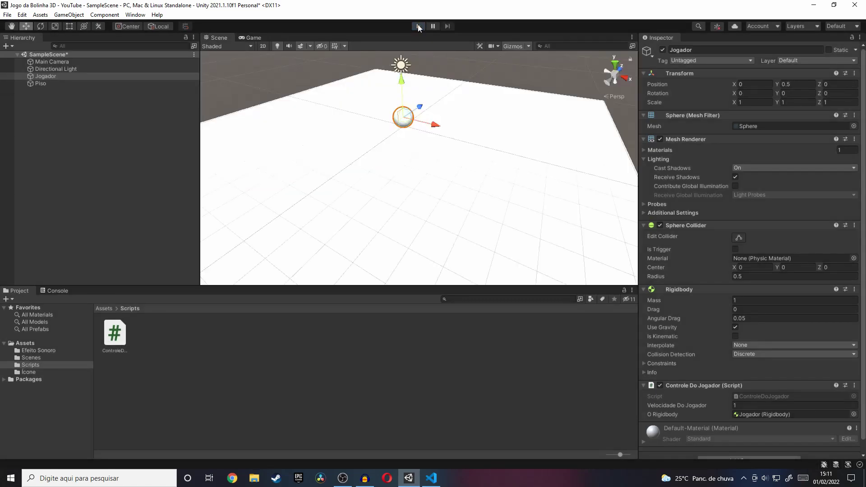
mouse_move(496, 187)
right_mouse_down("alt")
mouse_move(474, 205)
mouse_move(414, 189)
right_mouse_up("alt")
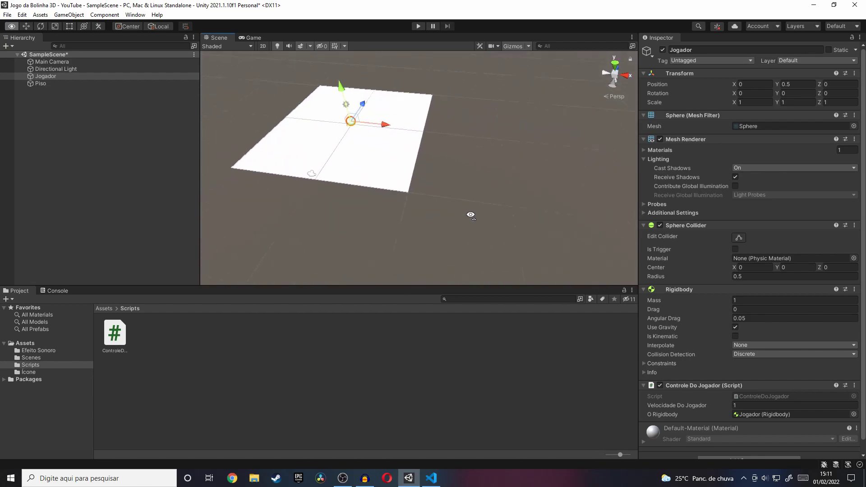
Step: Orbit the Scene view to centre the floor and ball
left_click_drag(414, 189, 380, 198, "alt")
middle_click_drag(380, 198, 510, 202)
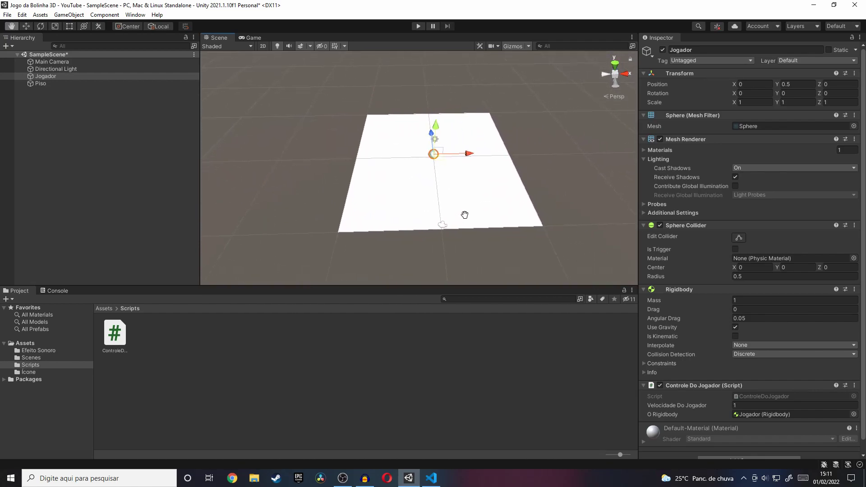
left_click_drag(510, 202, 302, 255, "alt")
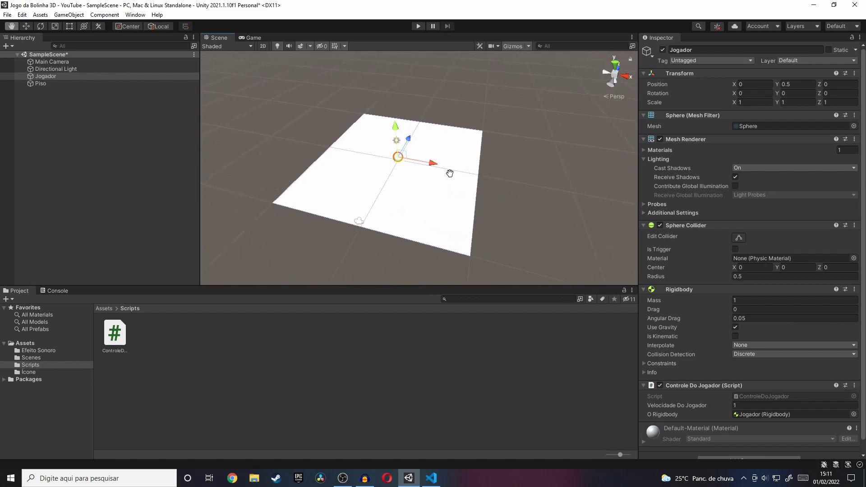
Step: Look through Efeito Sonoro, Scenes, Scripts and Ícone, ending on the root Assets folder
left_click(59, 350)
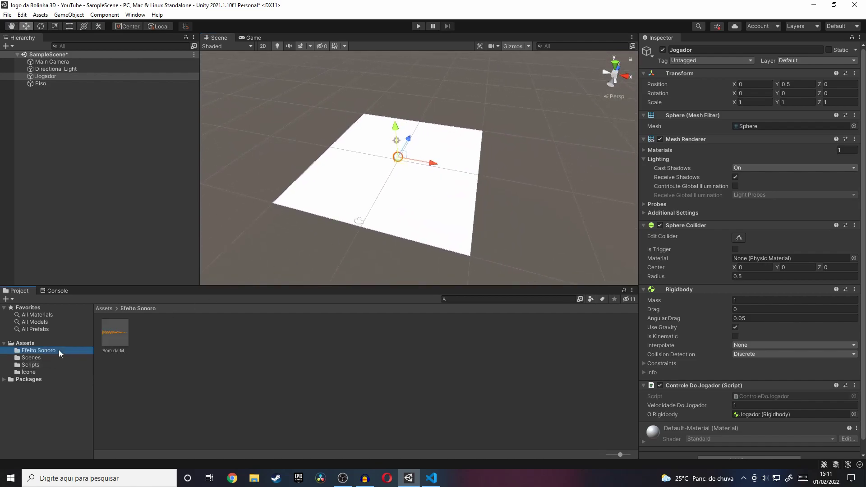
left_click(56, 357)
left_click(52, 365)
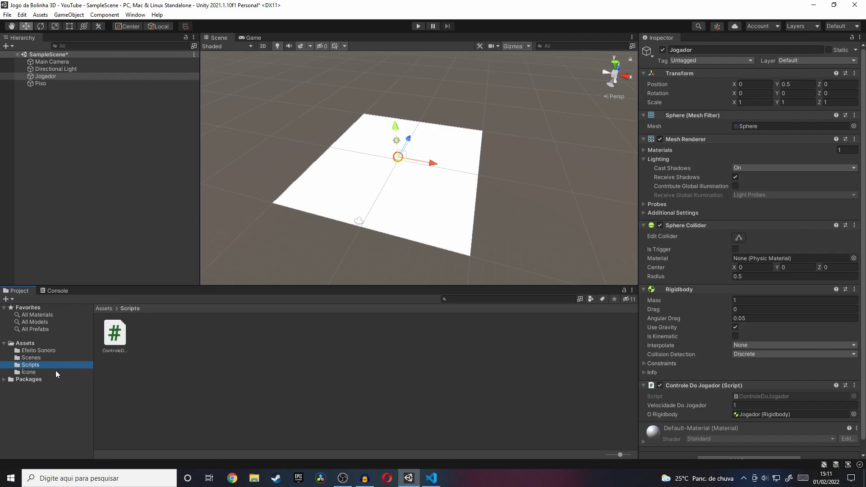
left_click(55, 371)
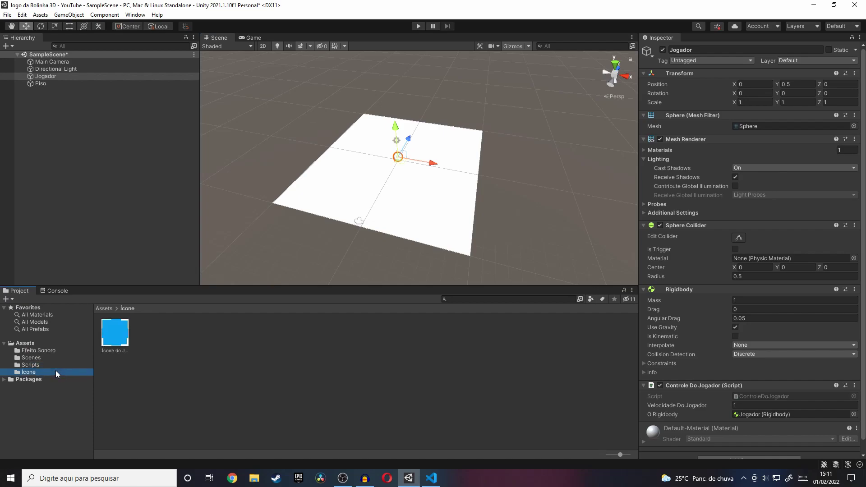
left_click(42, 343)
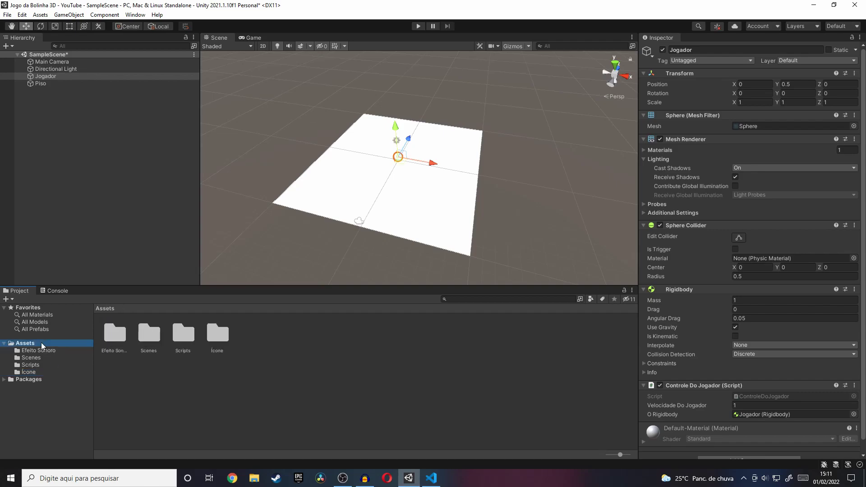
right_click(298, 361)
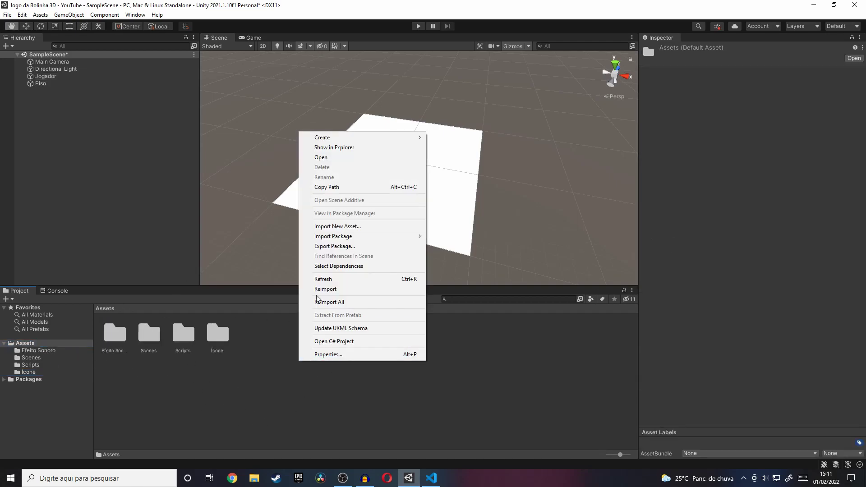
left_click(253, 351)
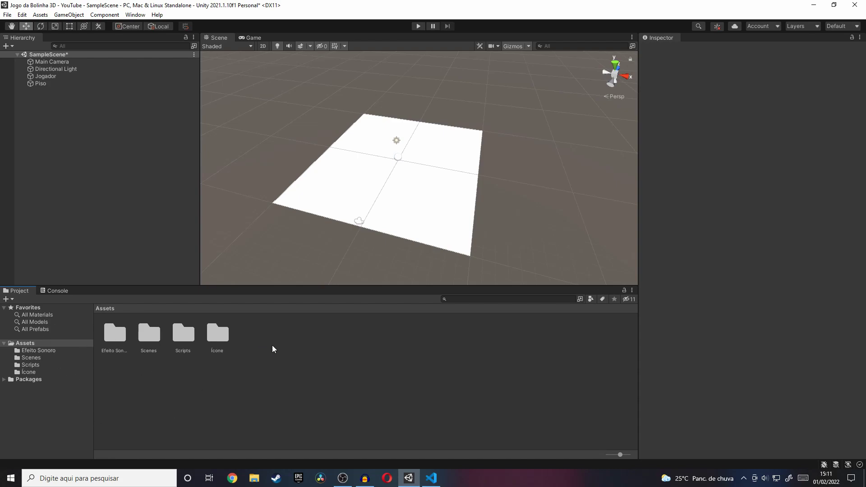
Step: Create a folder named Materiais in Assets via Create > Folder
right_click(273, 346)
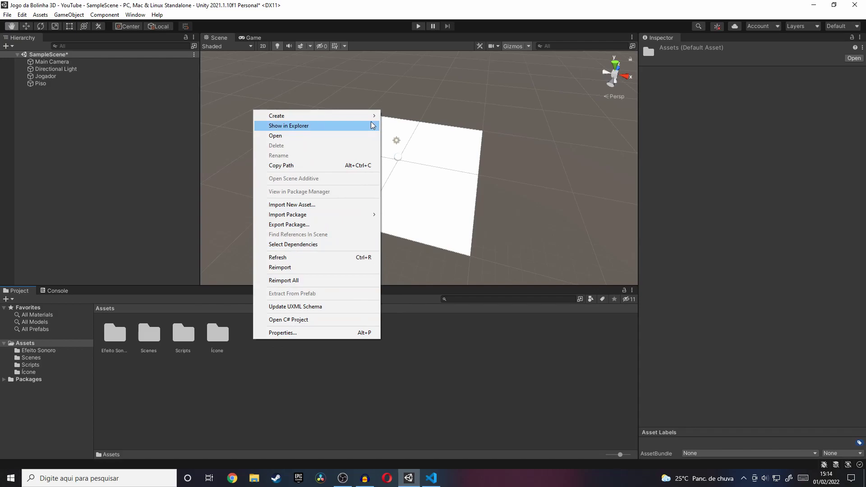
mouse_move(372, 117)
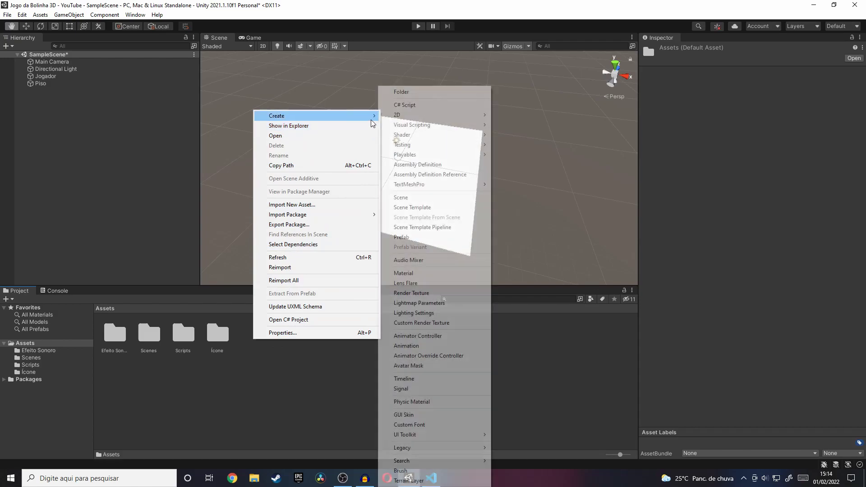
left_click(422, 93)
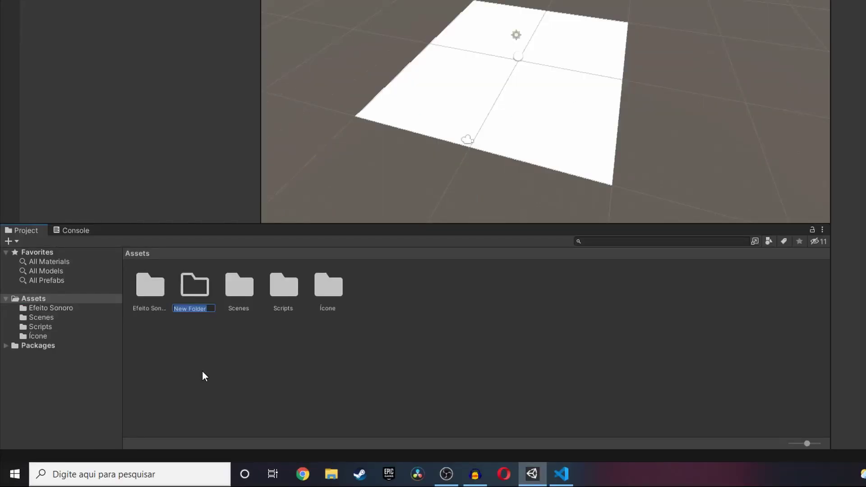
type("Materiai")
type("s")
key("Return")
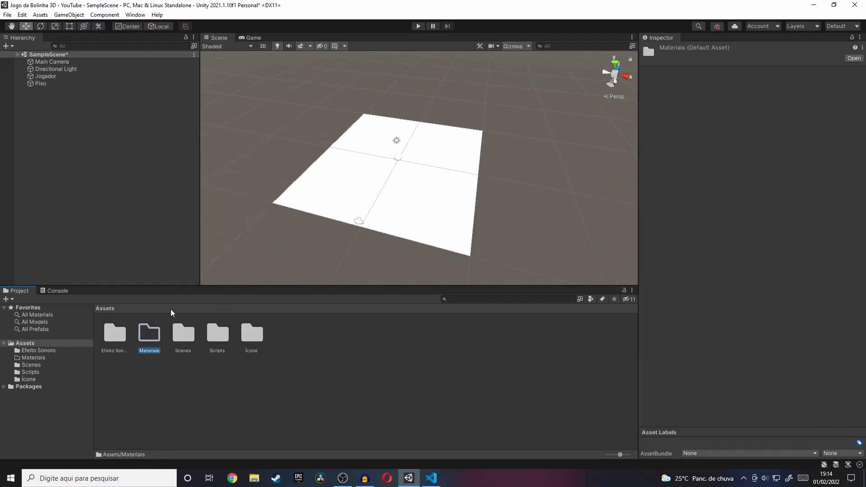
Step: Inside the Materiais folder, create a material named Vermelho
double_click(156, 339)
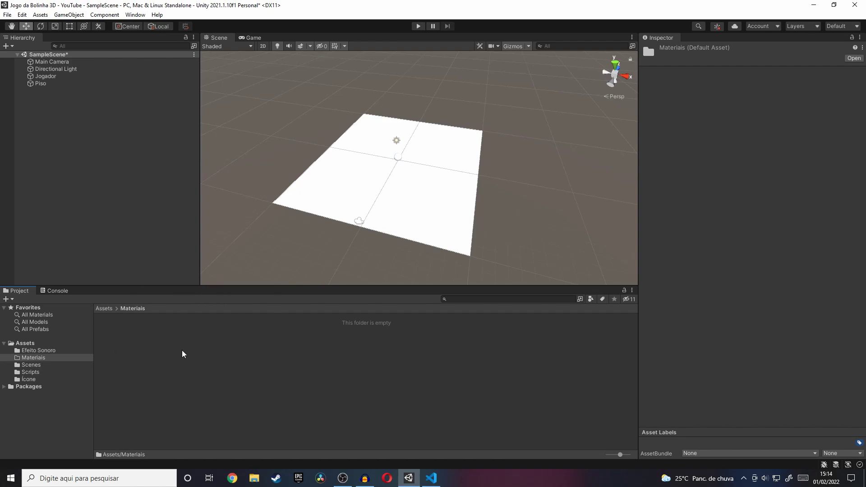
right_click(183, 354)
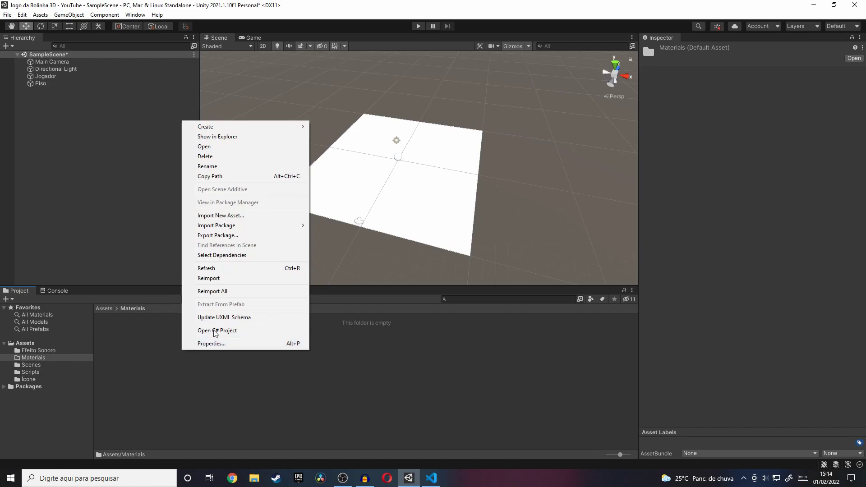
mouse_move(300, 132)
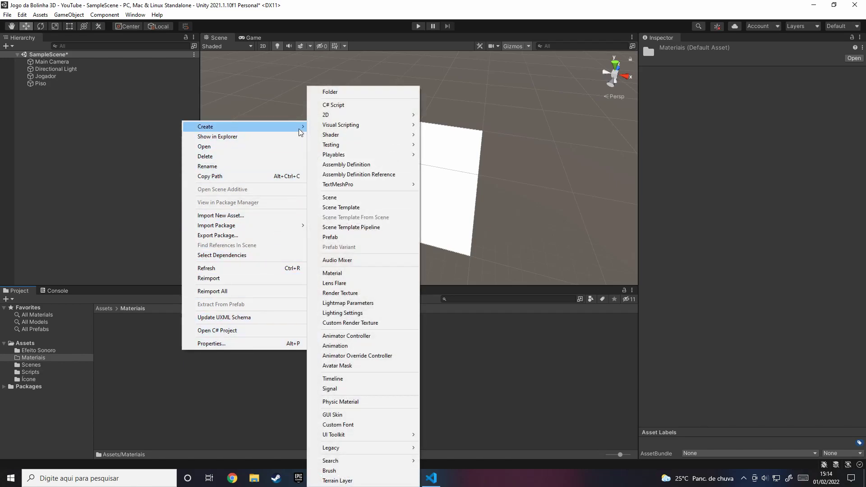
mouse_move(341, 126)
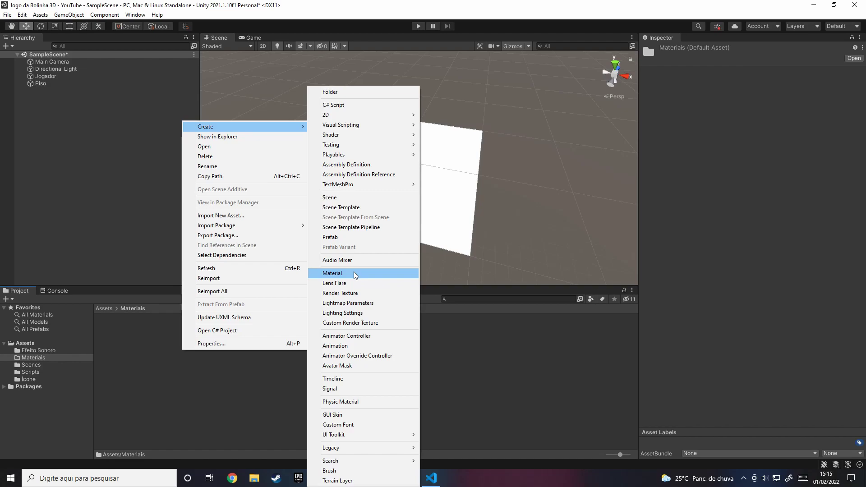
left_click(355, 273)
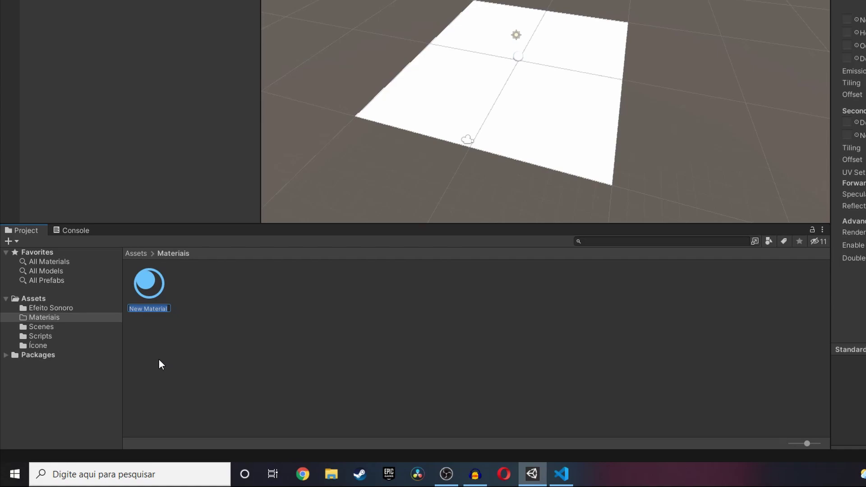
type("Vermelho")
key("Return")
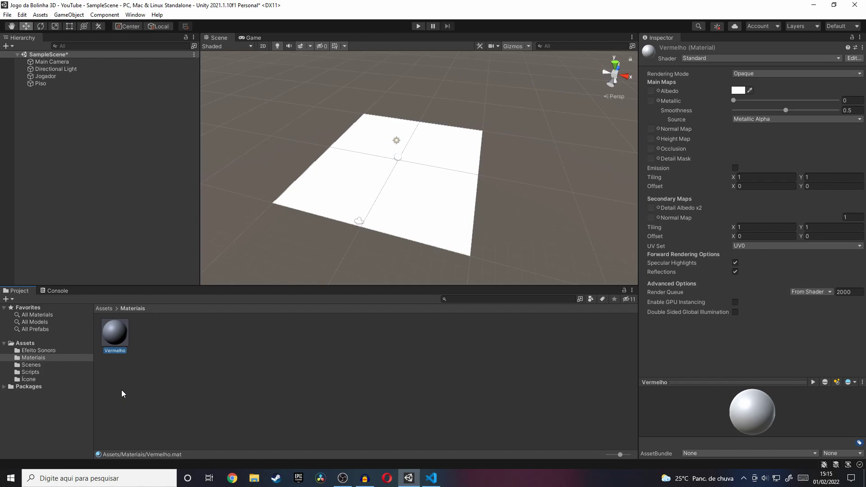
Step: Set the Vermelho material's Albedo colour to a bright red, hex EF1814
left_click(138, 332)
left_click(119, 335)
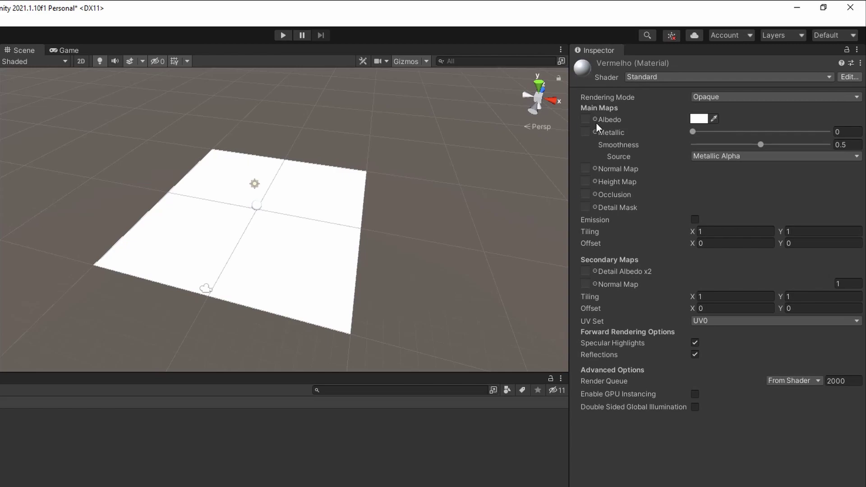
left_click(697, 119)
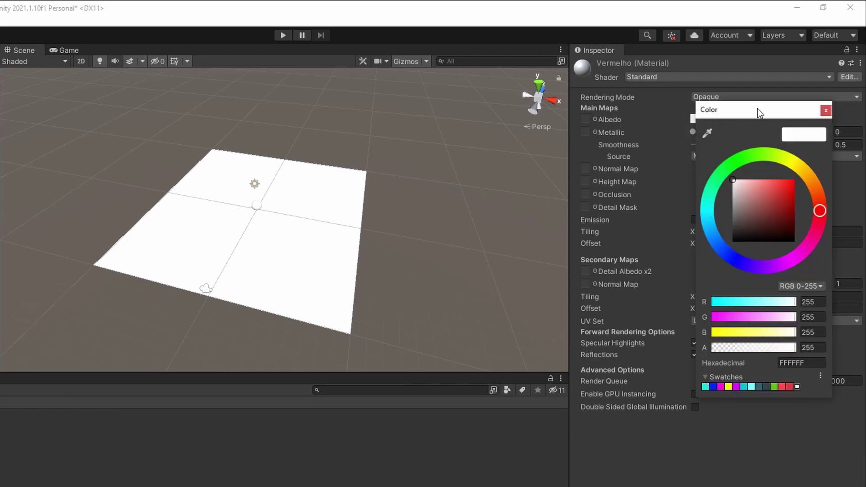
left_click_drag(763, 111, 540, 102)
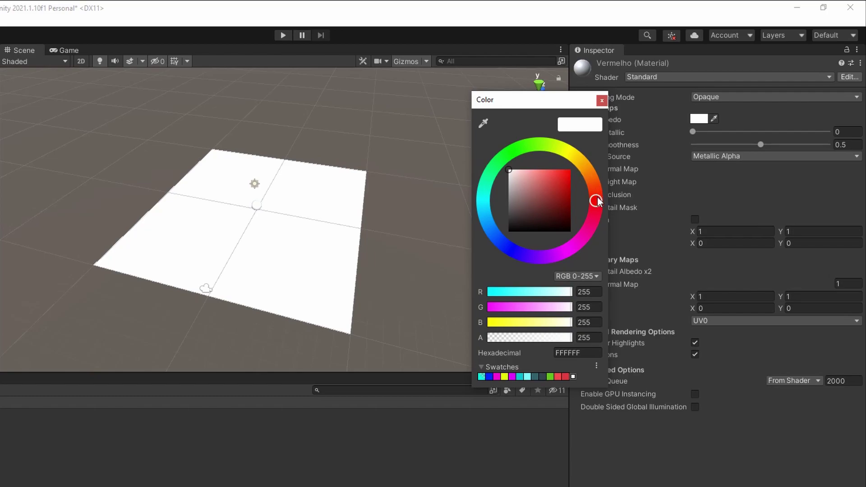
mouse_move(596, 201)
left_mouse_down()
mouse_move(518, 268)
mouse_move(604, 193)
left_mouse_up()
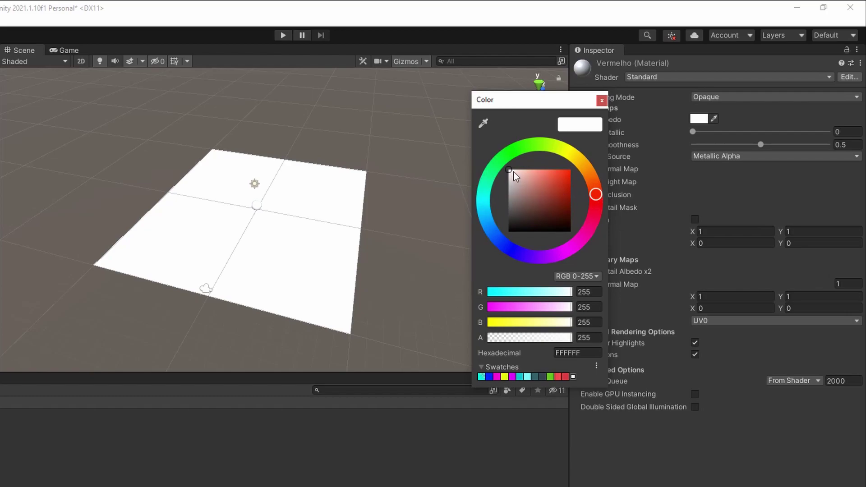
mouse_move(514, 172)
left_mouse_down()
mouse_move(581, 177)
mouse_move(579, 163)
mouse_move(543, 225)
mouse_move(533, 158)
left_mouse_up()
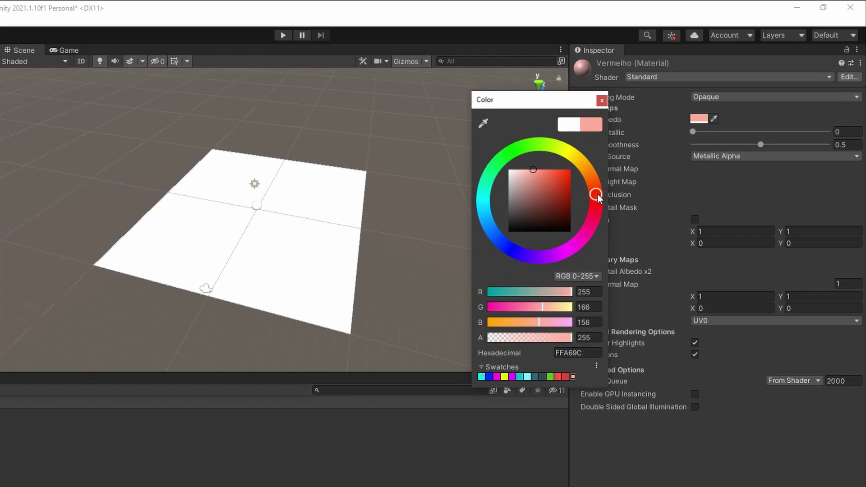
left_click_drag(597, 193, 600, 199)
left_click(545, 173)
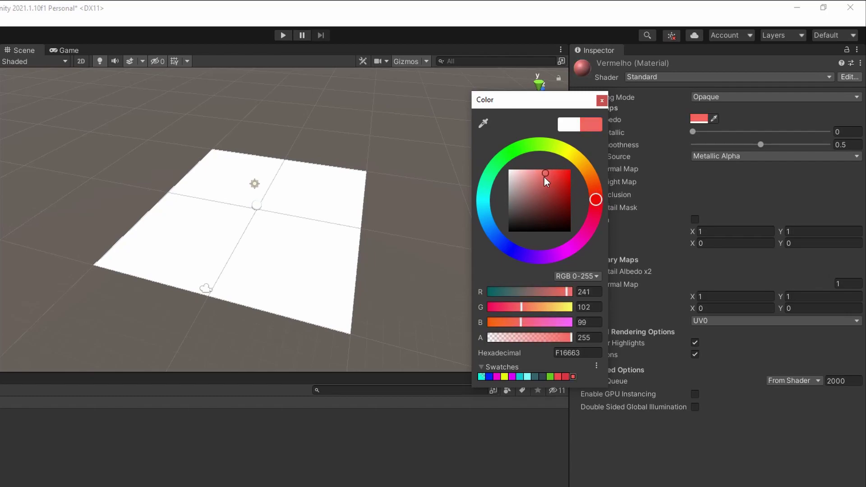
left_click_drag(544, 177, 567, 173)
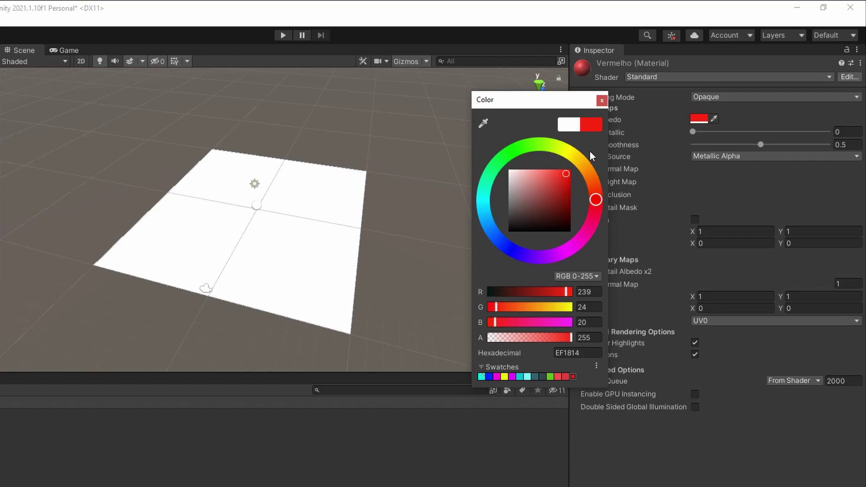
left_click(602, 100)
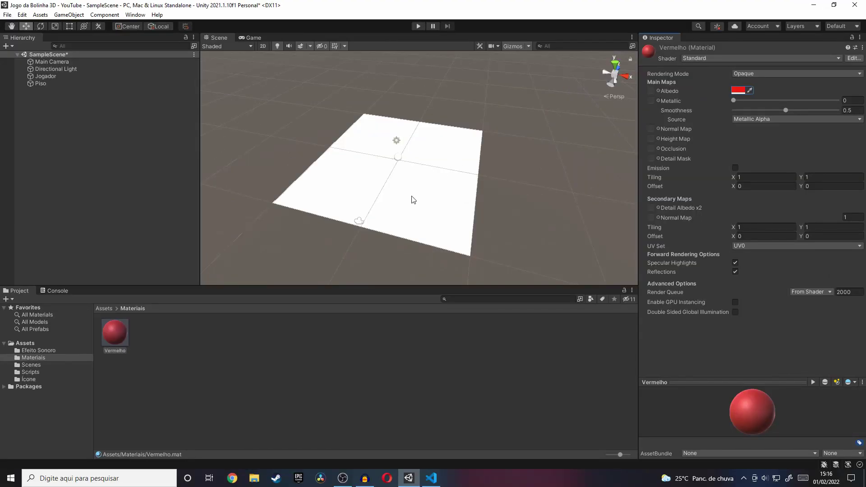
Step: Frame the ball in the Scene view, briefly checking the Game view
key("alt")
scroll(393, 174, "up", 10)
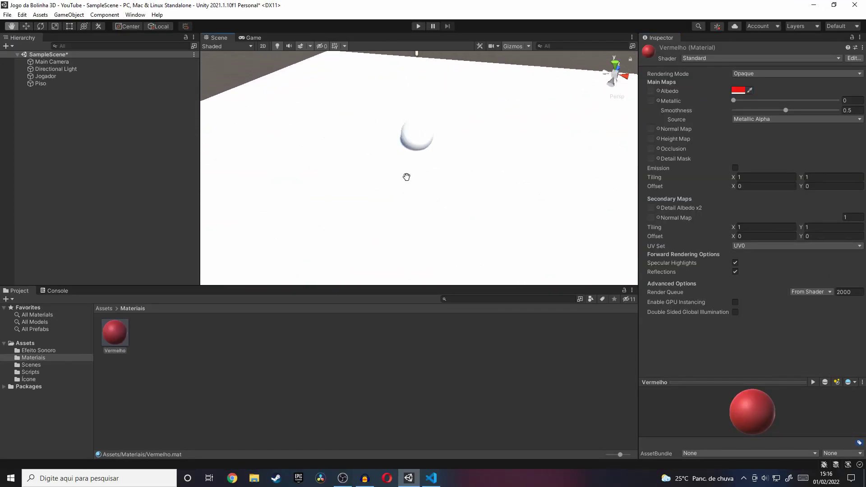
mouse_move(375, 201)
left_mouse_down()
mouse_move(424, 191)
mouse_move(397, 204)
left_mouse_up()
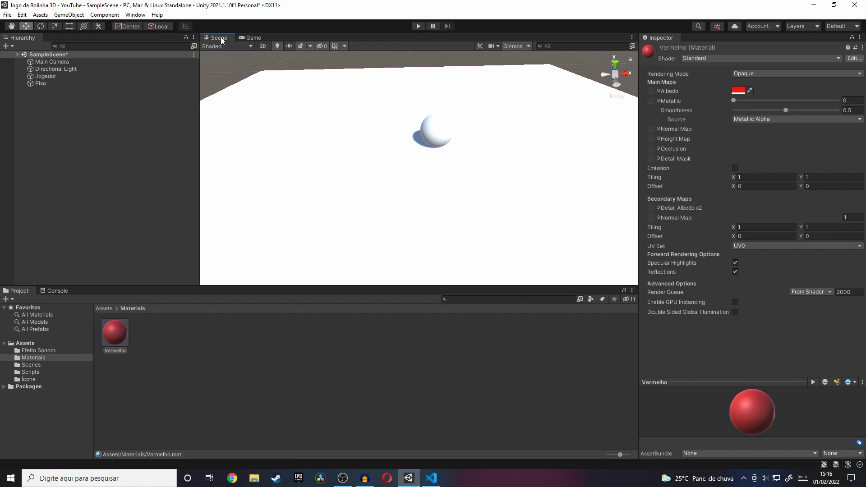
left_click(249, 38)
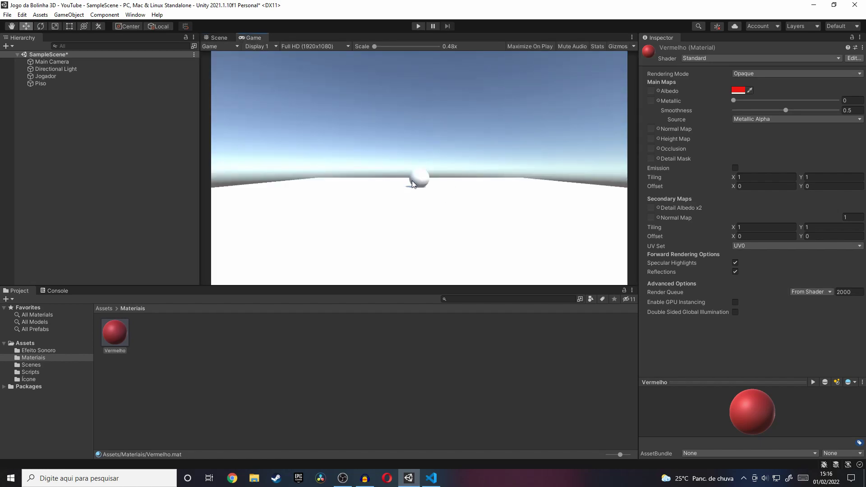
left_click(211, 37)
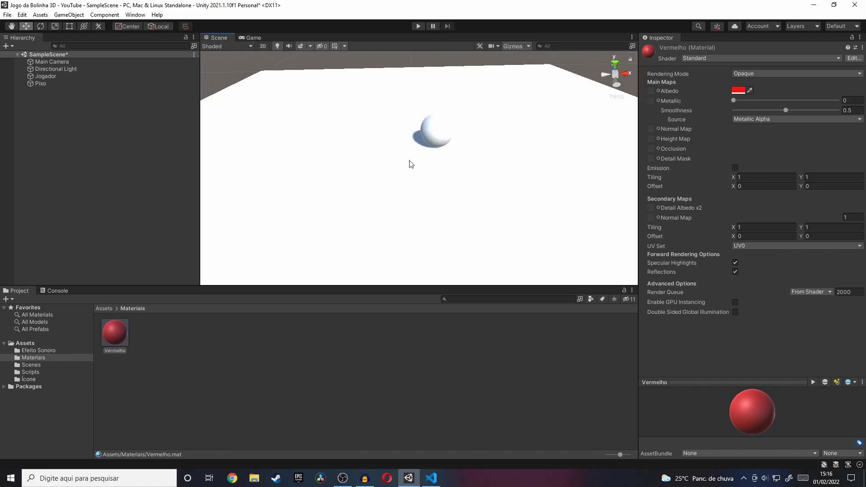
right_click_drag(410, 162, 511, 157)
mouse_move(352, 187)
right_mouse_down()
mouse_move(428, 189)
mouse_move(468, 164)
right_mouse_up()
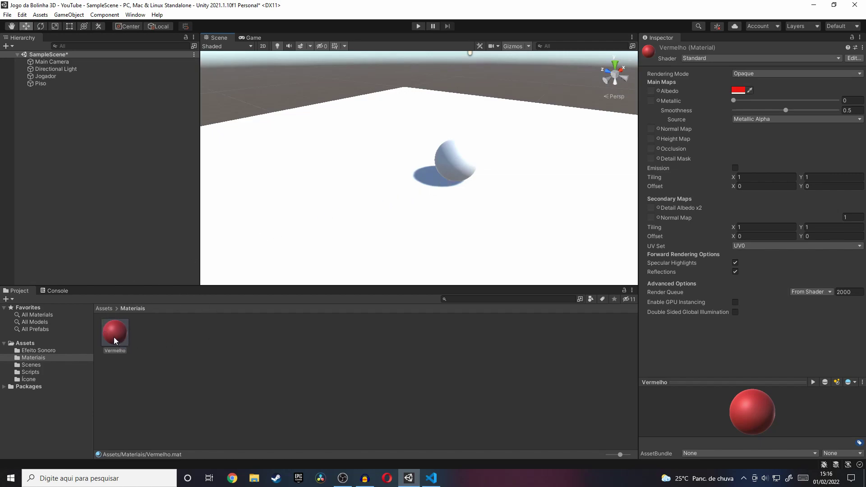
Step: Drag the Vermelho material onto the Jogador ball so it renders red
left_click_drag(114, 339, 342, 217)
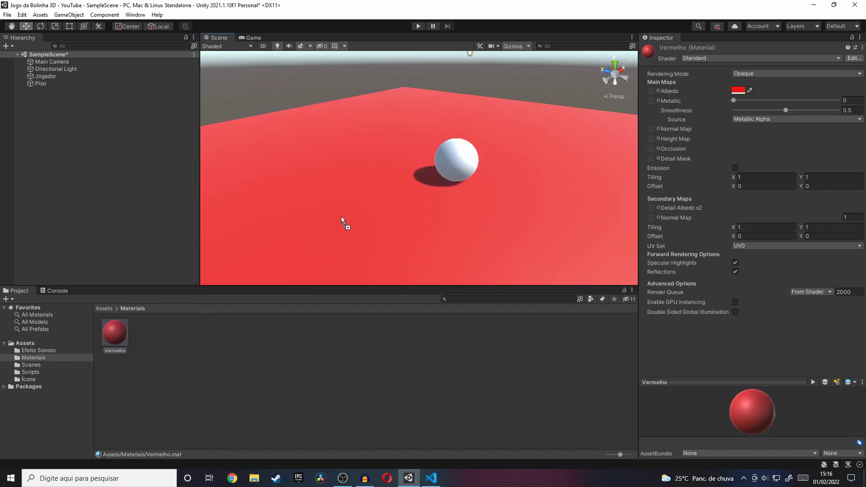
left_click_drag(432, 181, 460, 164)
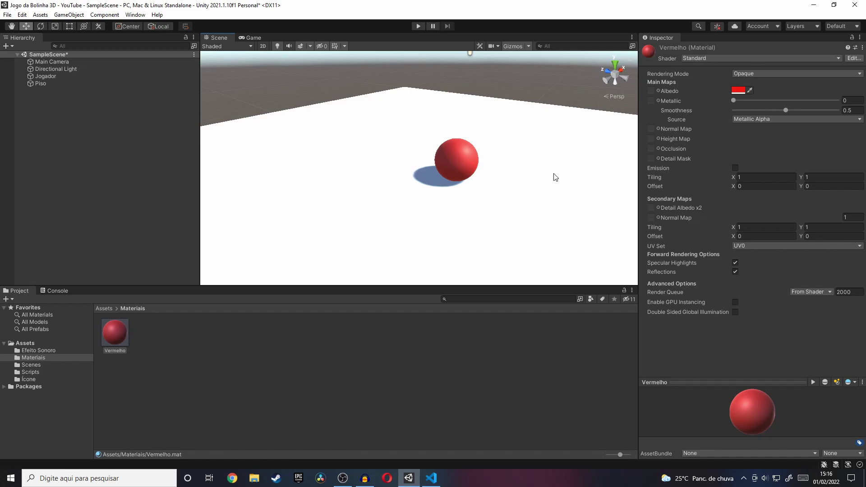
left_click_drag(554, 176, 486, 218, "alt")
scroll(486, 218, "down", 10)
scroll(428, 222, "up", 6)
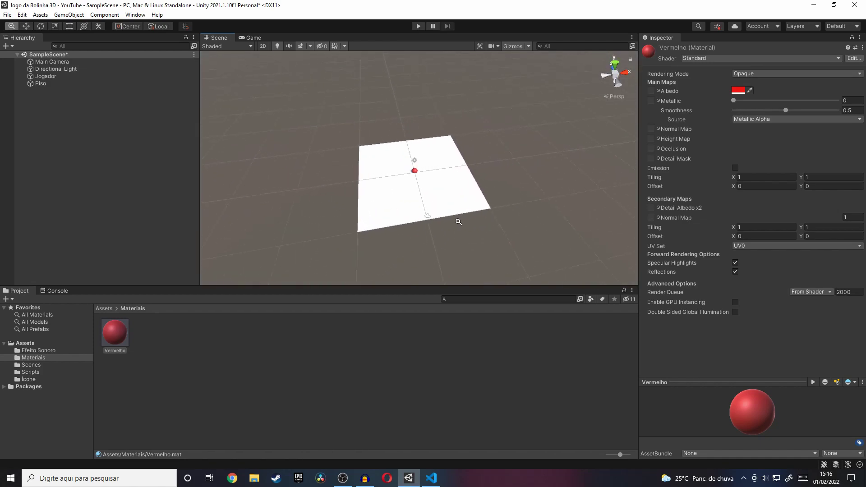
left_click(253, 39)
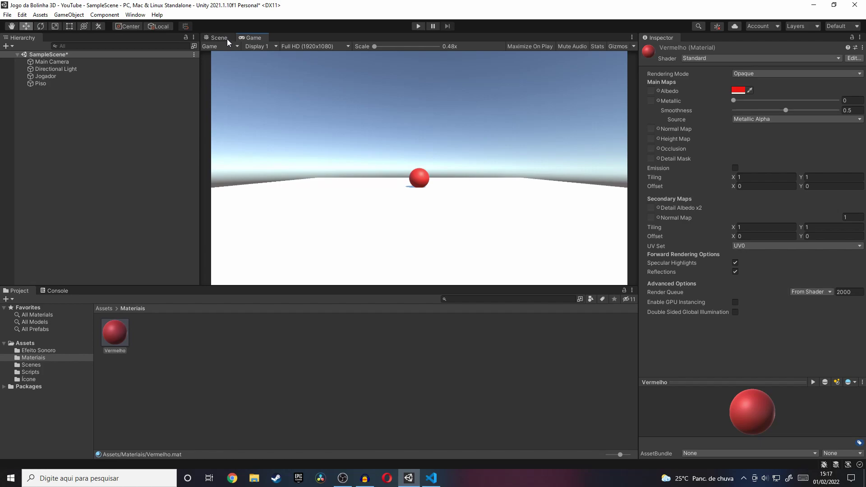
left_click(419, 26)
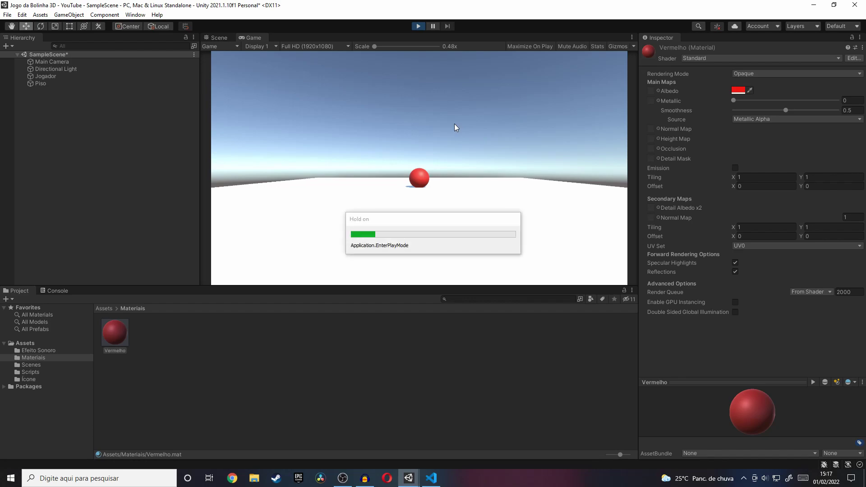
key("Down")
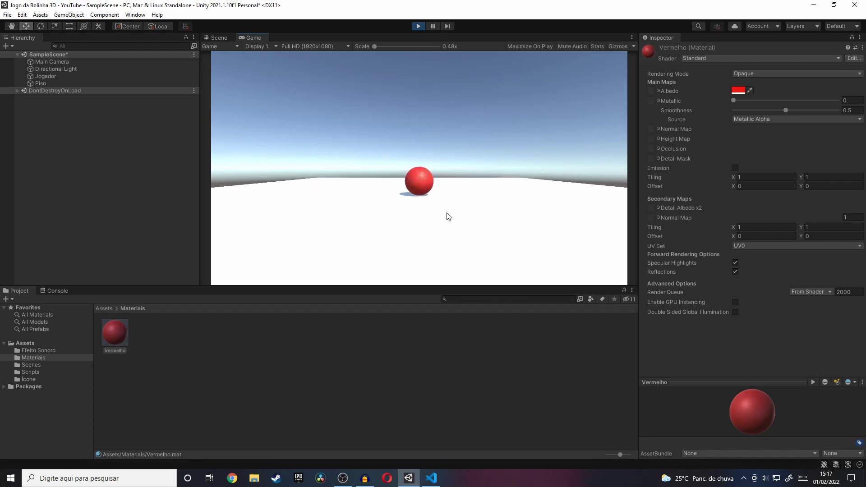
key("Left")
key("Up")
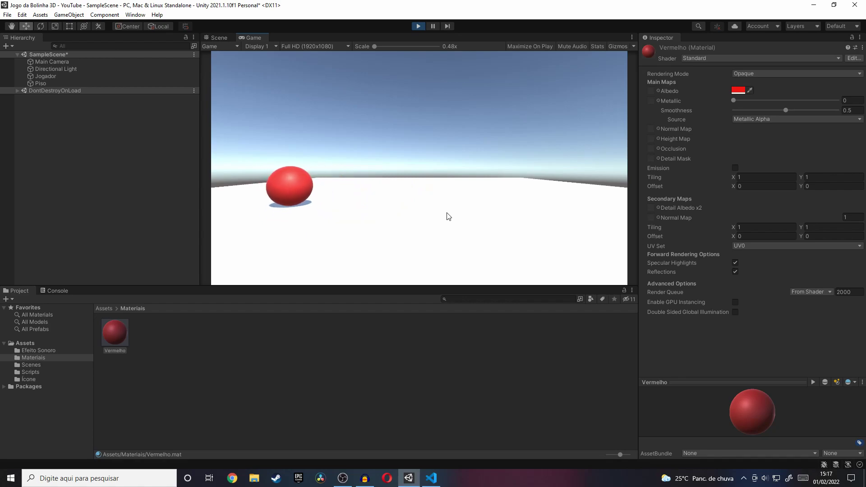
key("Right")
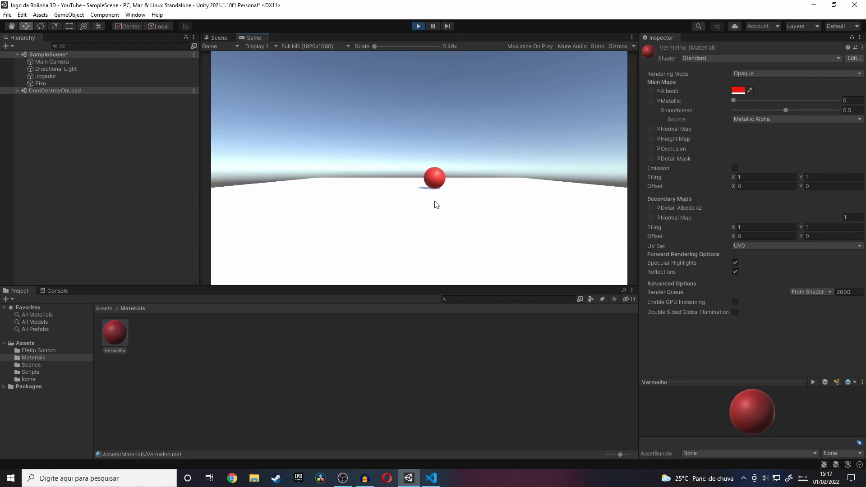
key("Down")
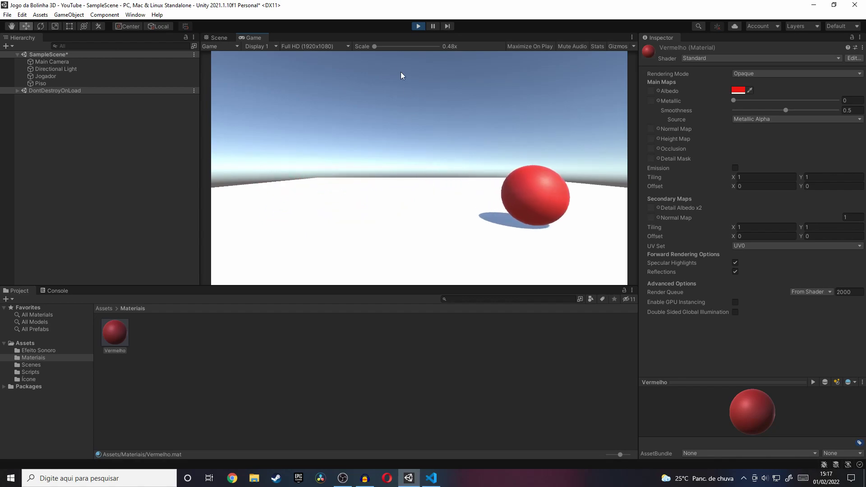
left_click(421, 27)
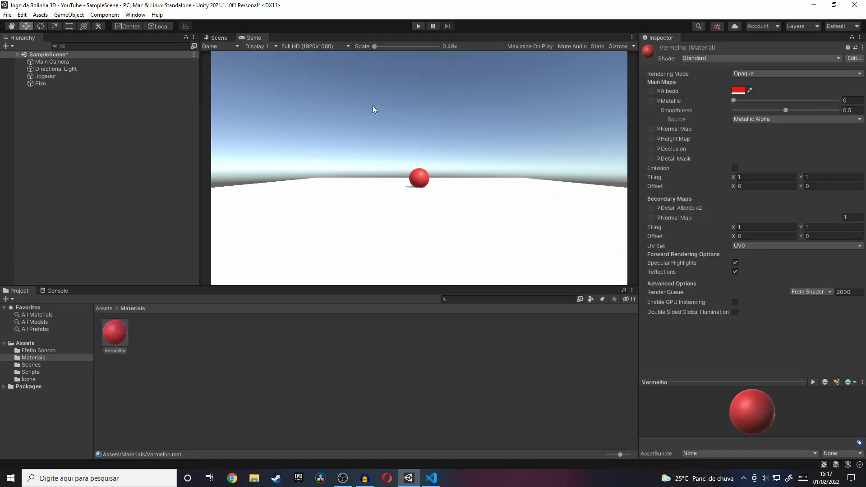
left_click(210, 36)
left_click_drag(489, 208, 429, 236, "alt")
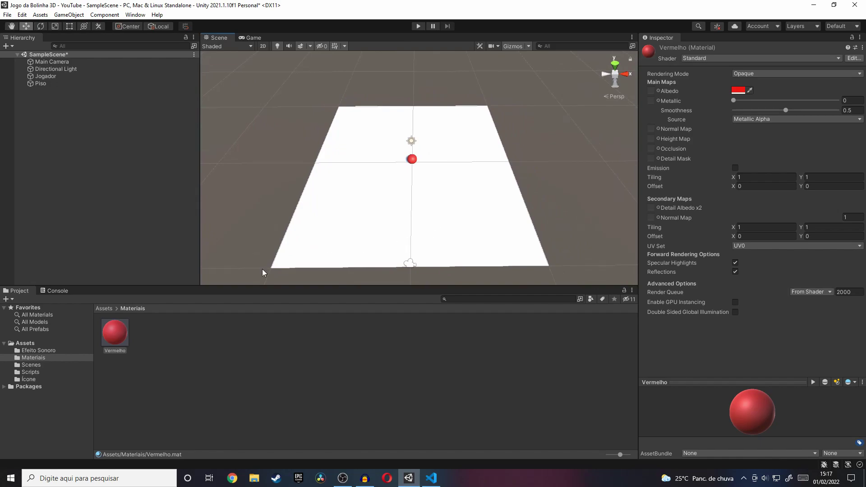
Step: Create a second material named Verde in the Materiais folder
left_click(195, 340)
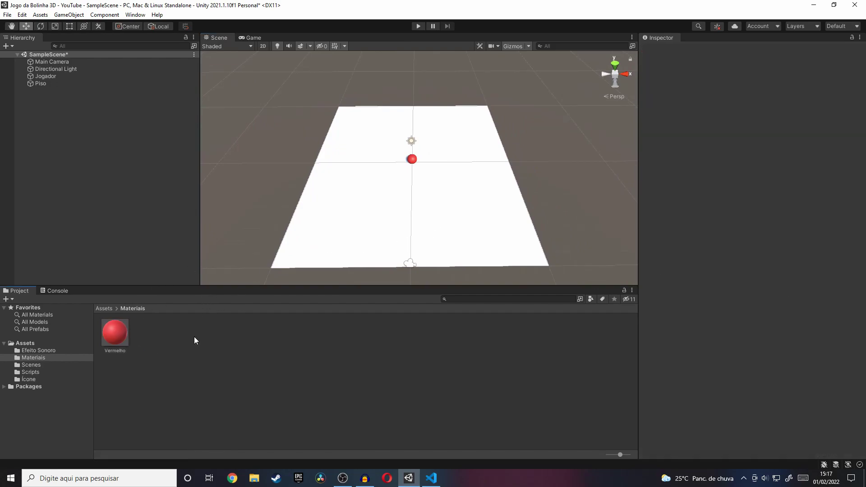
right_click(174, 330)
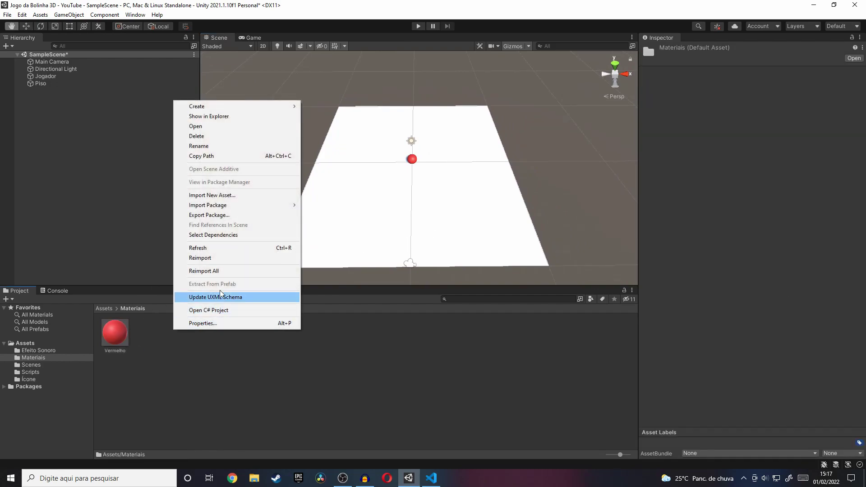
mouse_move(288, 106)
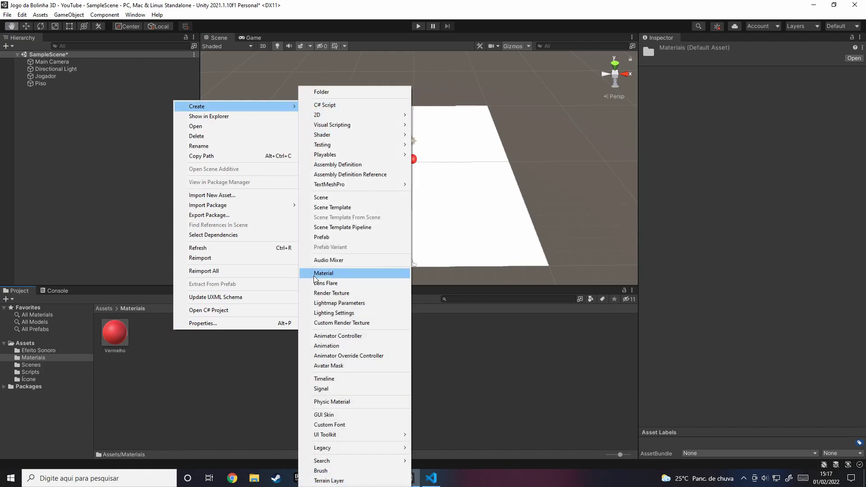
left_click(334, 273)
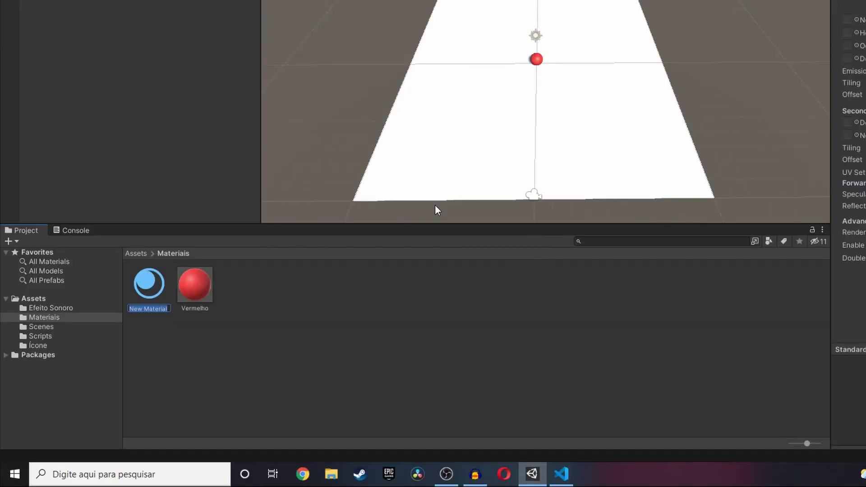
type("V")
type("erde")
key("Return")
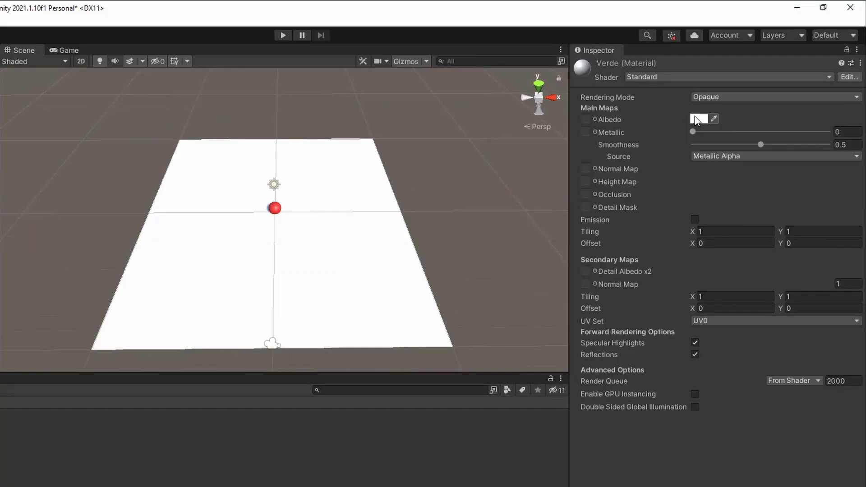
Step: Set the Verde material's Albedo colour to bright green, hex 73F10D
left_click(735, 88)
left_click_drag(740, 85, 591, 63)
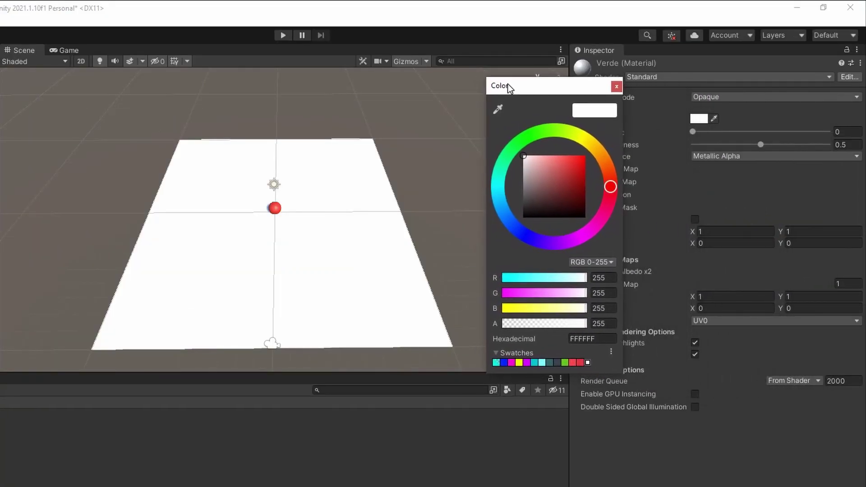
left_click_drag(508, 84, 489, 85)
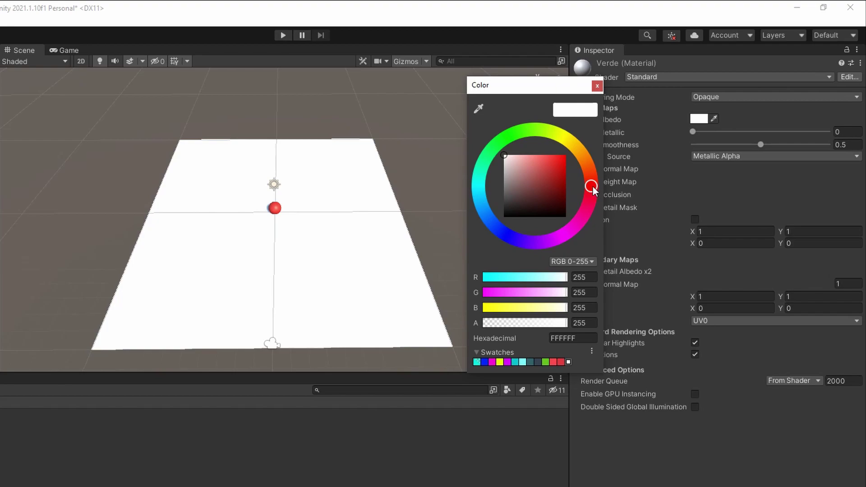
mouse_move(592, 186)
left_mouse_down()
mouse_move(520, 130)
mouse_move(527, 127)
left_mouse_up()
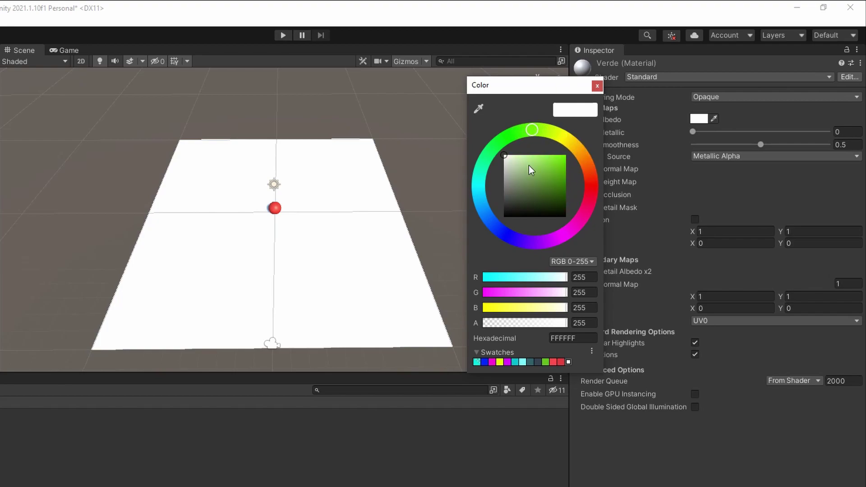
left_click_drag(529, 165, 564, 159)
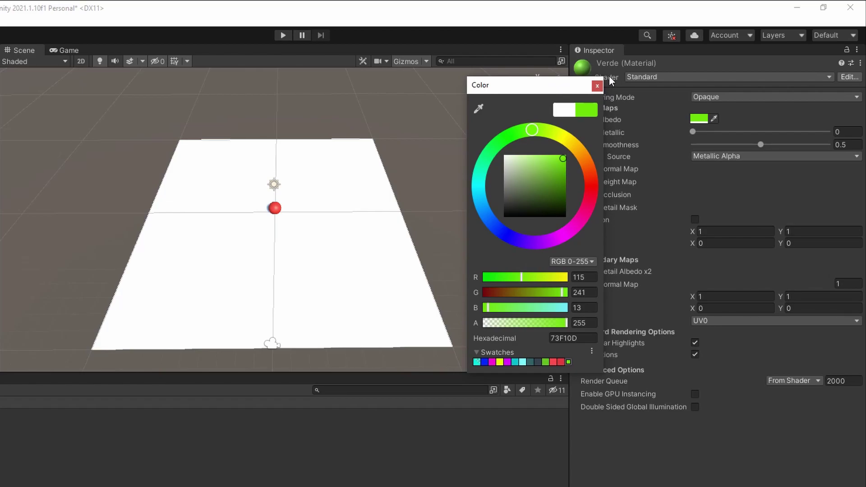
left_click(600, 89)
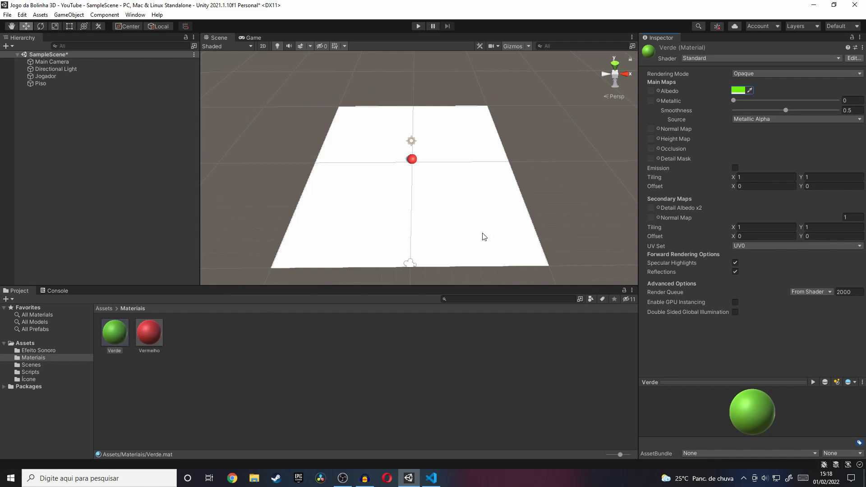
Step: Apply the Verde material to the floor and check it through the game camera
left_click_drag(116, 334, 353, 218)
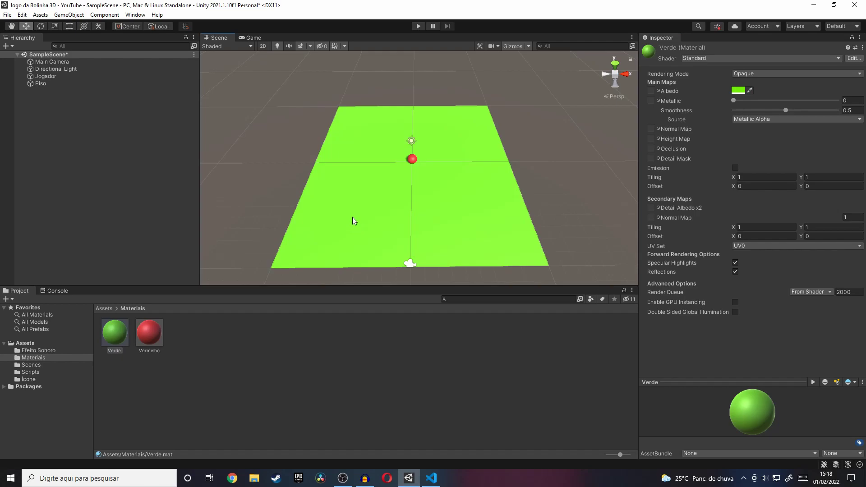
left_click(252, 39)
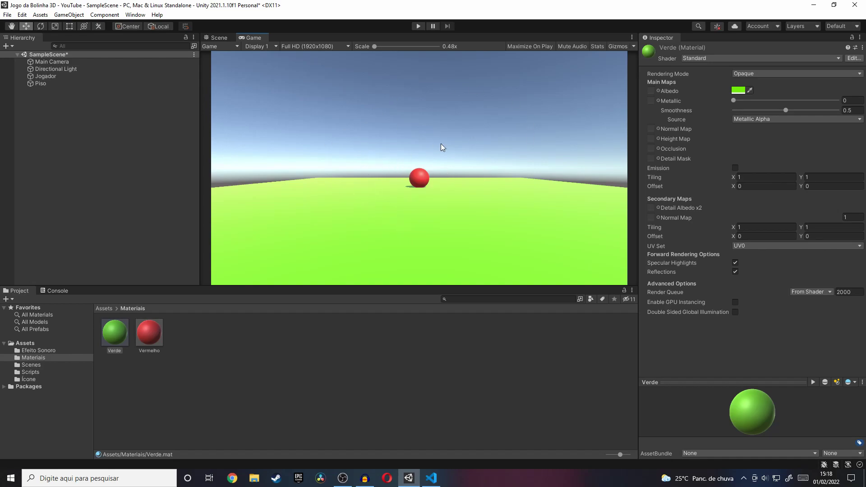
left_click(419, 25)
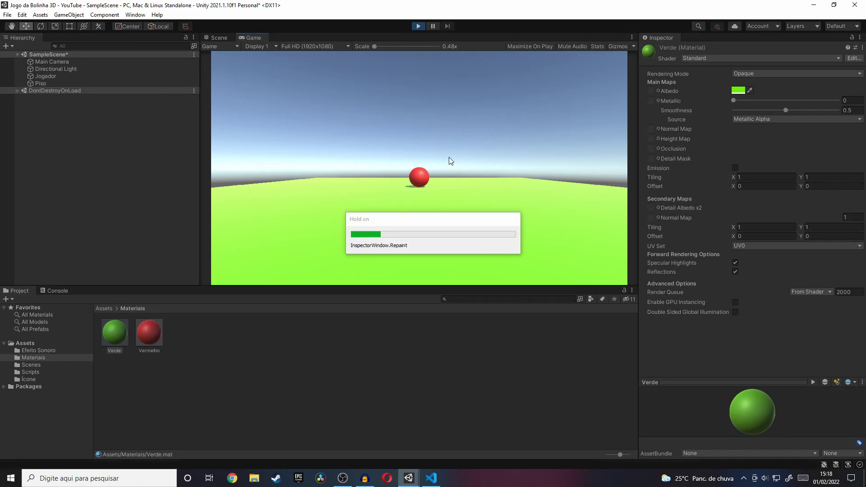
key("Down")
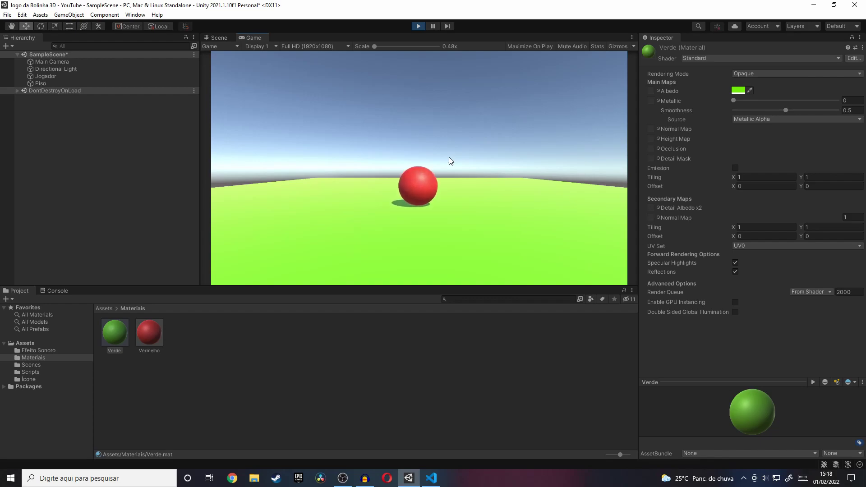
key("Left")
key("Up")
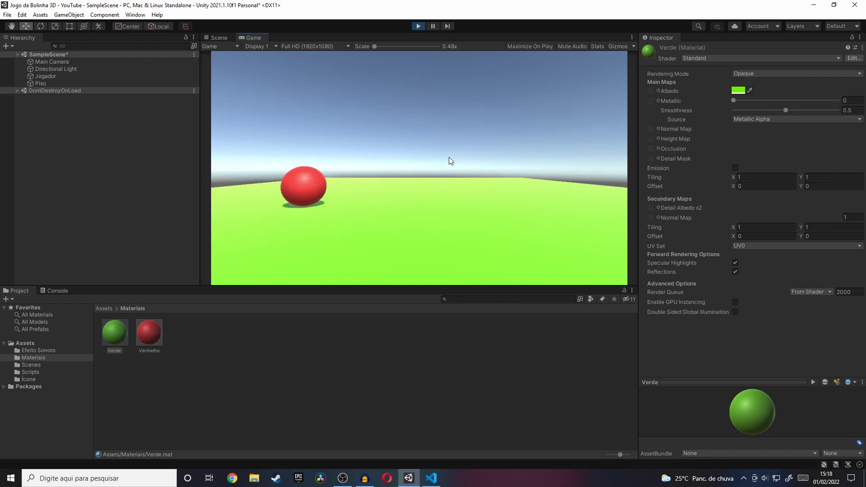
key("Right")
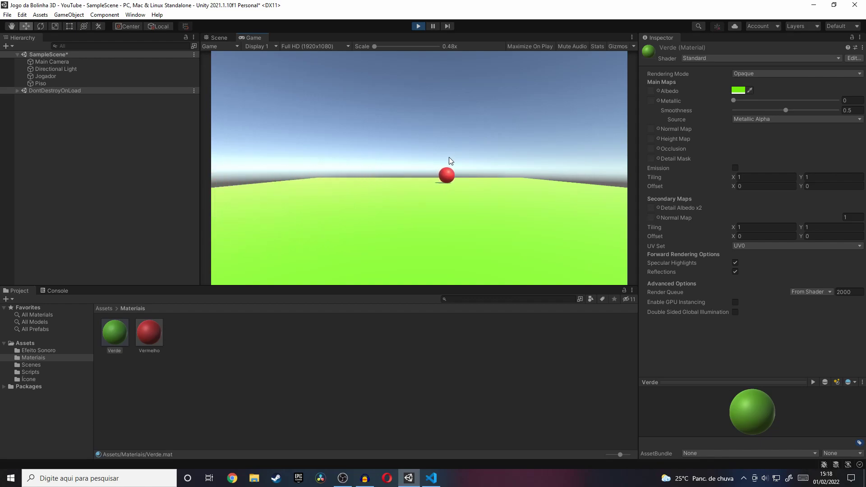
key("Down")
key("Up")
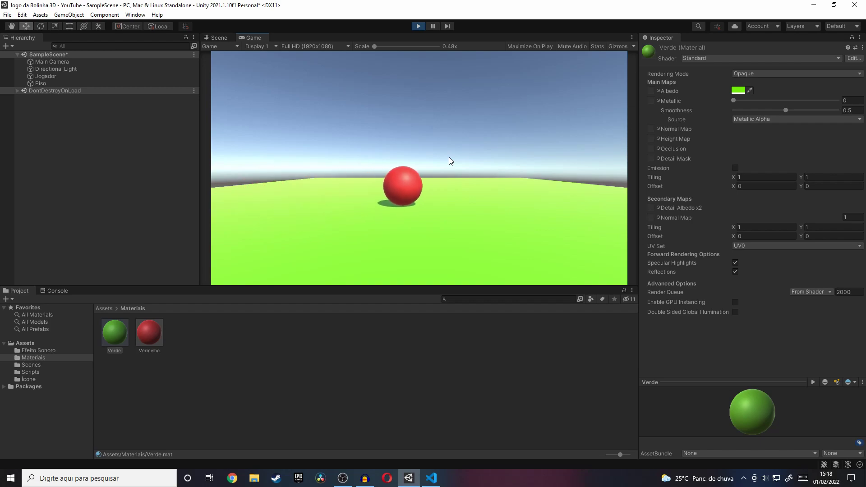
key("Left")
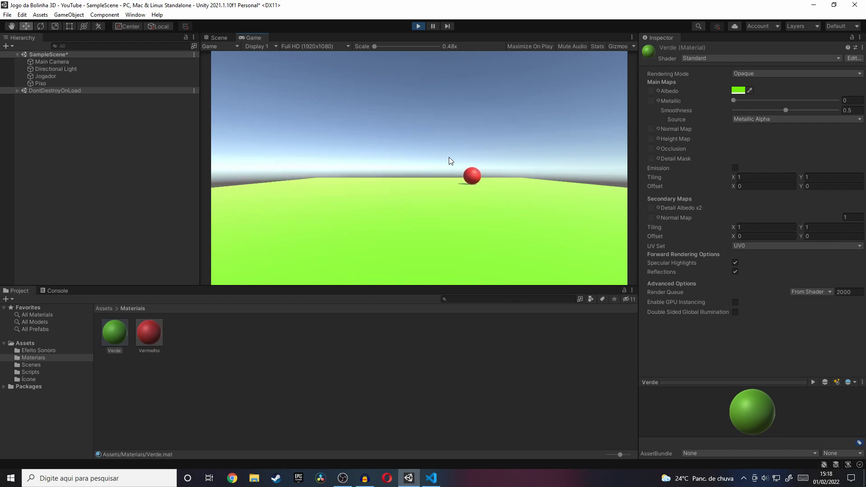
key("Down")
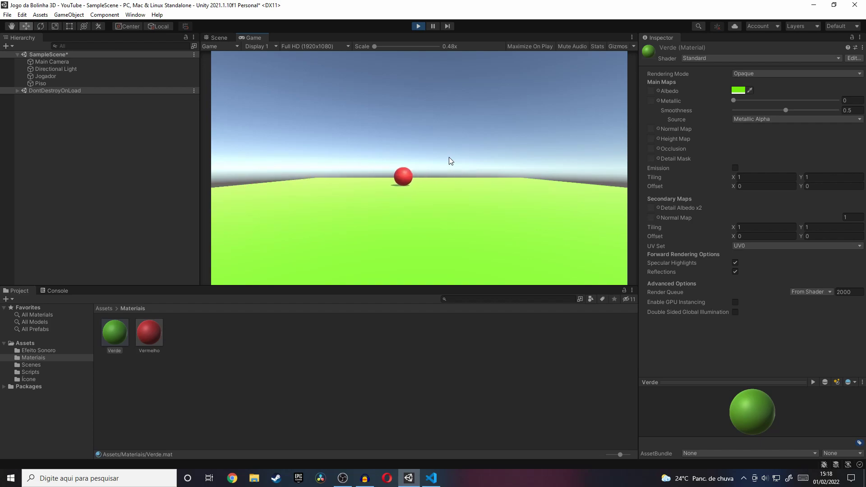
left_click(418, 26)
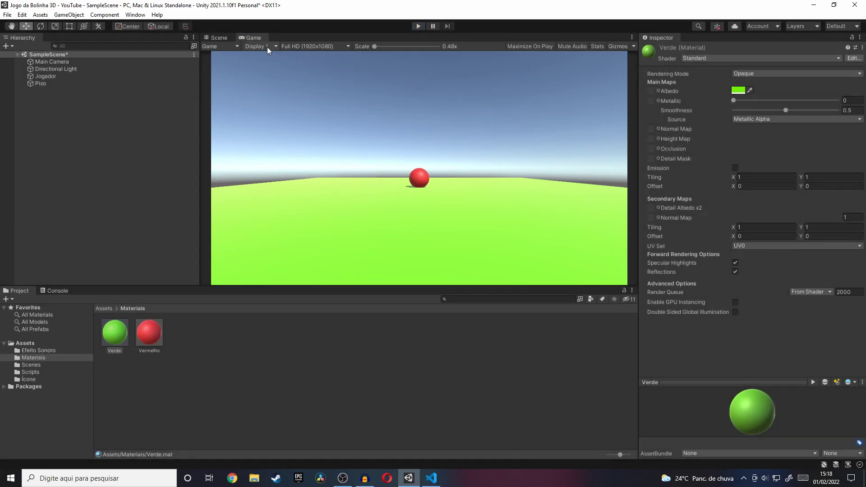
Step: Orbit the Scene view around the red ball on the green floor, briefly checking the Game view
left_click(215, 39)
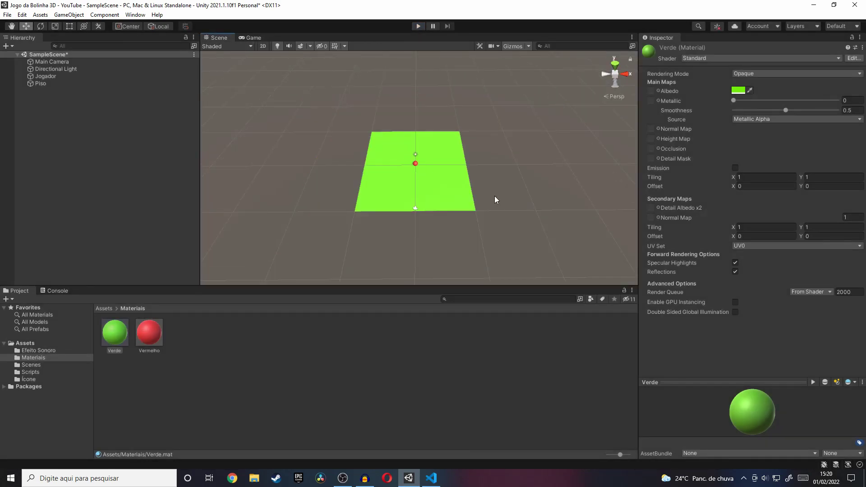
left_click_drag(514, 209, 412, 162, "alt")
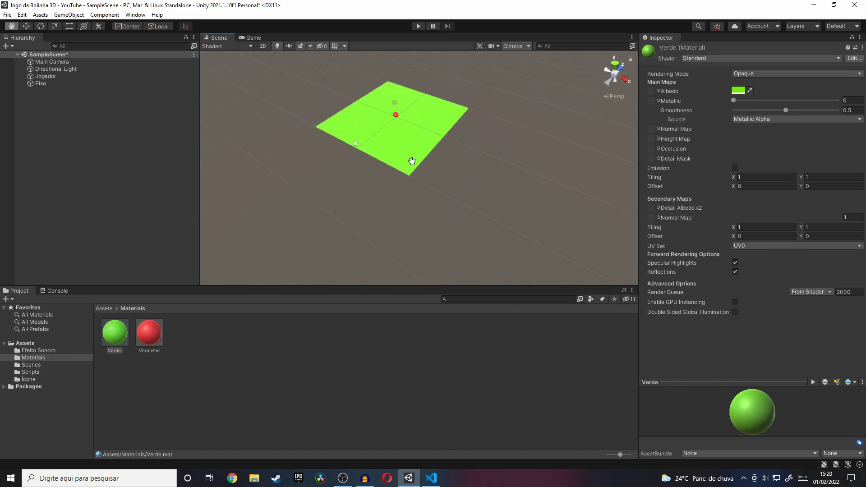
mouse_move(516, 209)
left_mouse_down("alt")
mouse_move(467, 186)
mouse_move(475, 218)
mouse_move(454, 165)
left_mouse_up("alt")
left_click(253, 39)
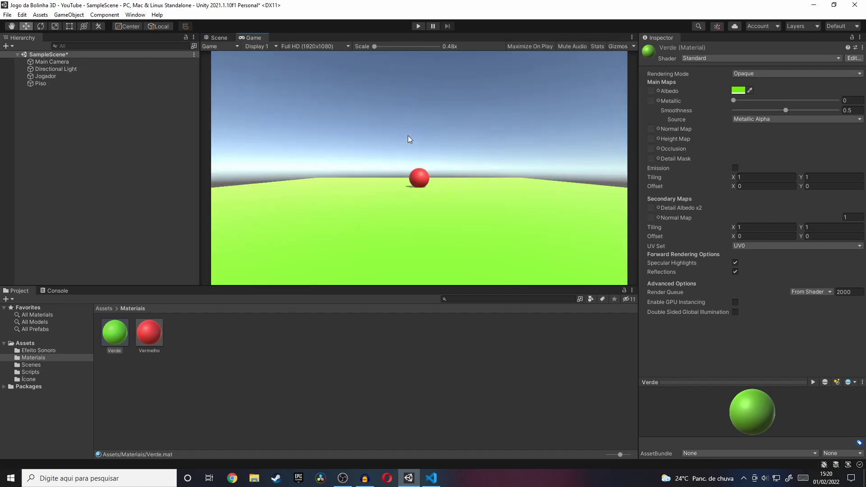
left_click(216, 39)
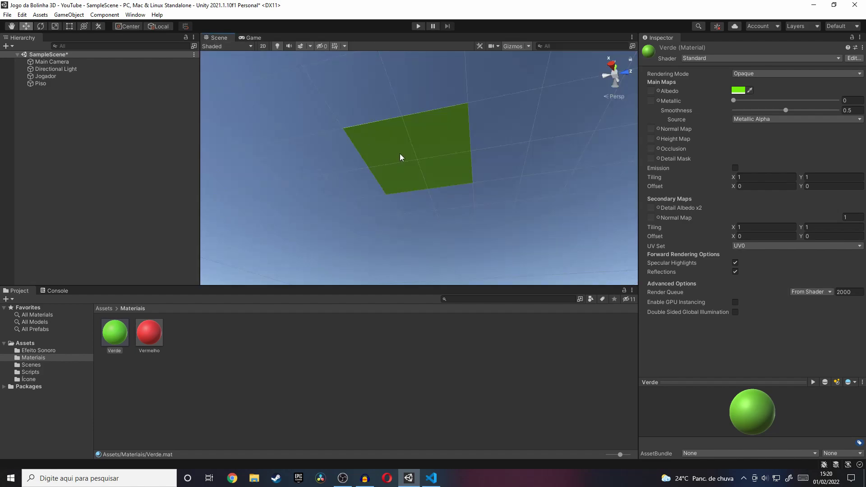
mouse_move(400, 154)
left_mouse_down("alt")
mouse_move(378, 153)
mouse_move(420, 202)
mouse_move(472, 240)
mouse_move(482, 209)
mouse_move(490, 225)
left_mouse_up("alt")
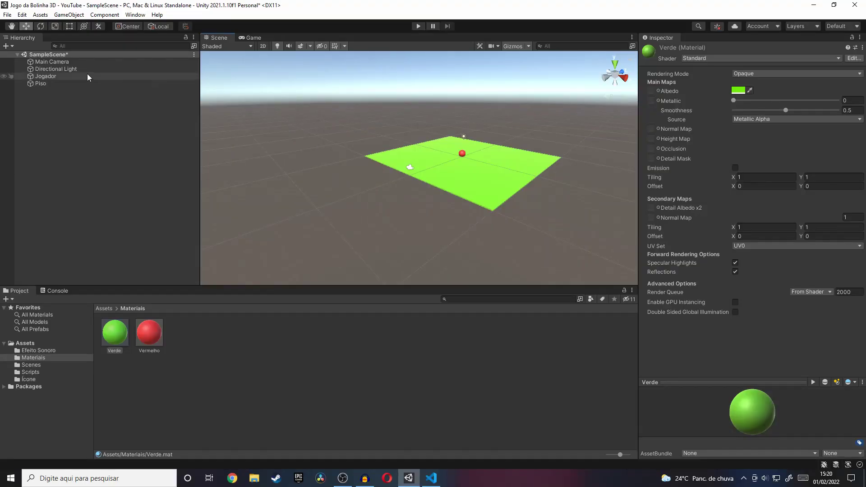
Step: Select Main Camera and drag it up along Y to a height of about 10.09
left_click(81, 62)
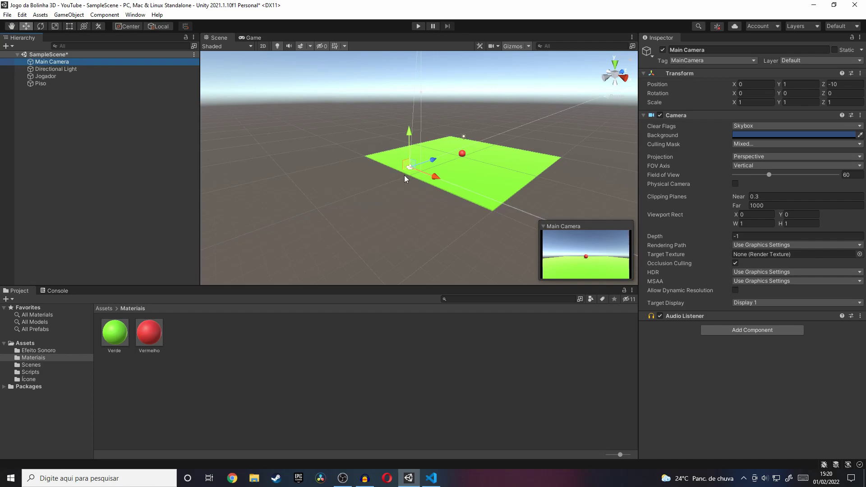
left_click_drag(412, 188, 554, 247, "alt")
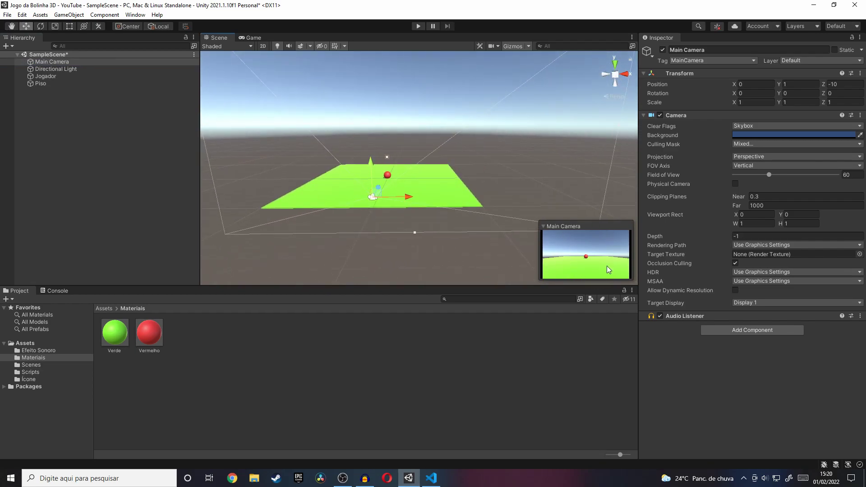
mouse_move(456, 219)
left_mouse_down("alt")
mouse_move(444, 206)
mouse_move(394, 194)
left_mouse_up("alt")
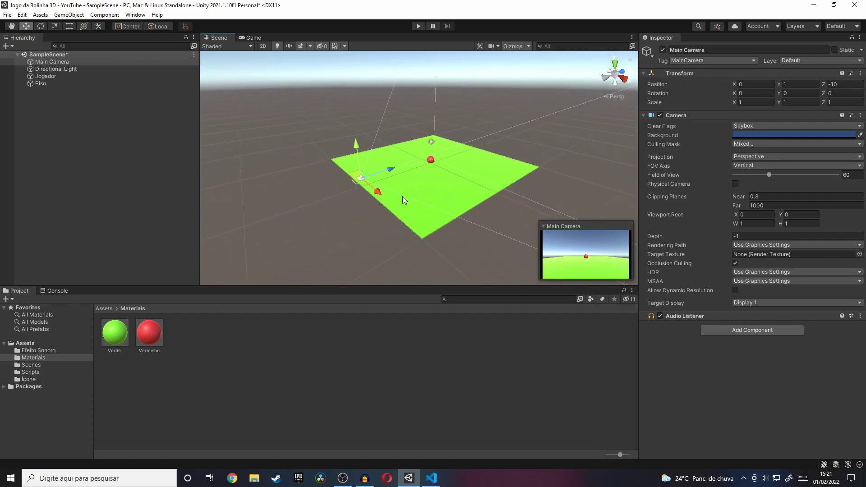
middle_click_drag(394, 194, 397, 197)
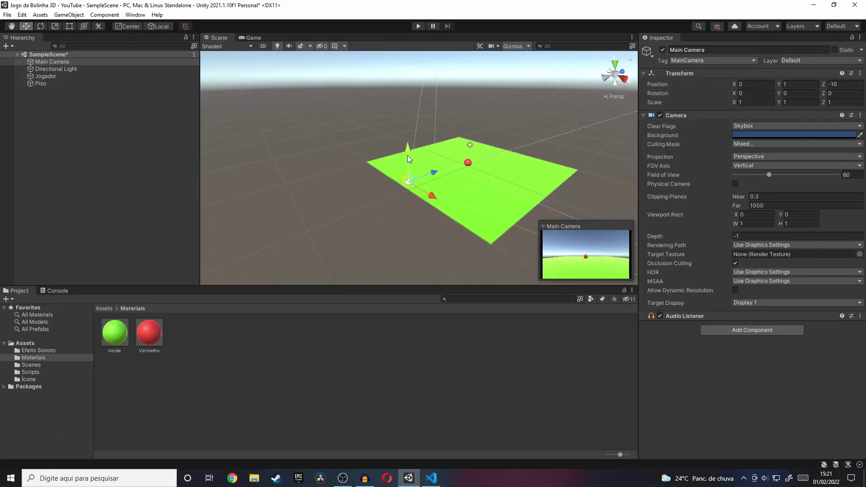
left_click_drag(407, 154, 420, 56)
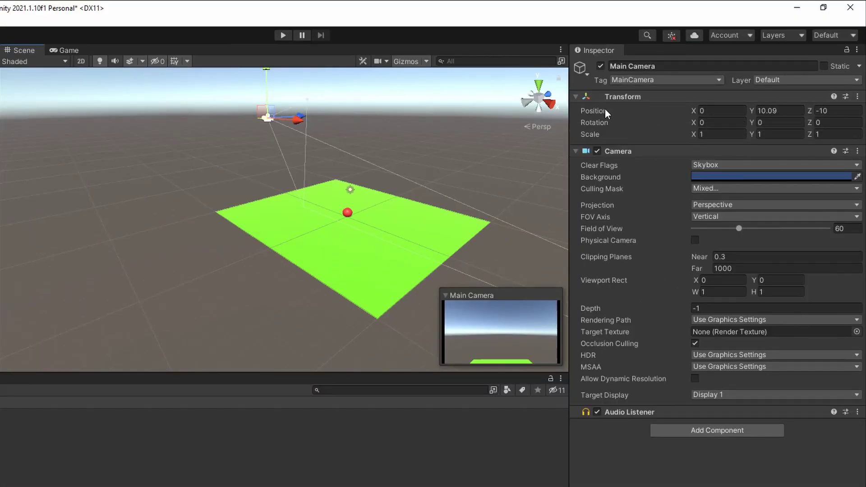
Step: Set the Main Camera position to Y 10 and Z -15
left_click(792, 110)
type("10")
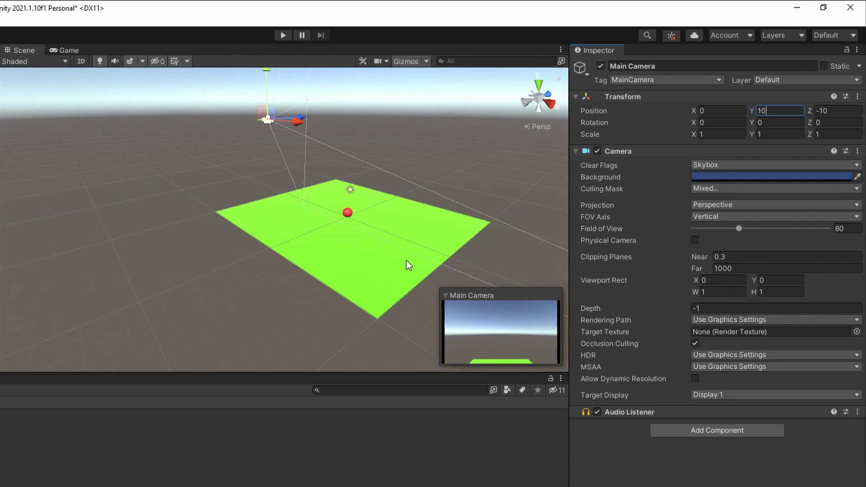
left_click(841, 115)
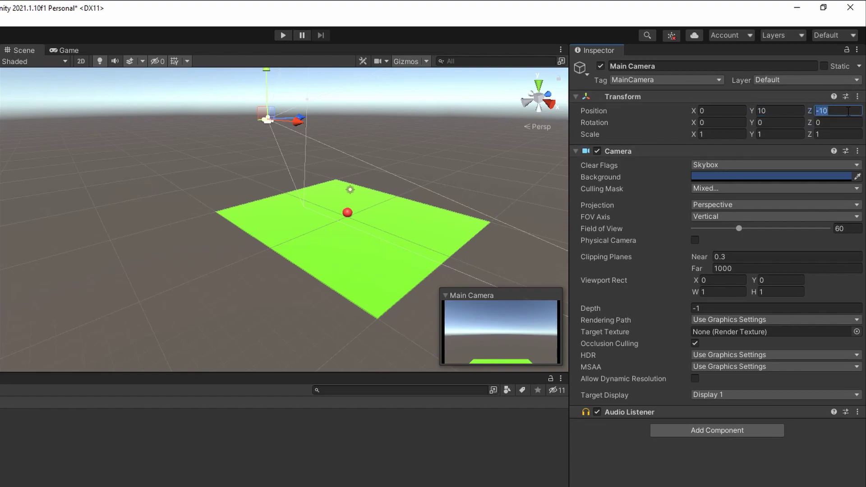
type("-")
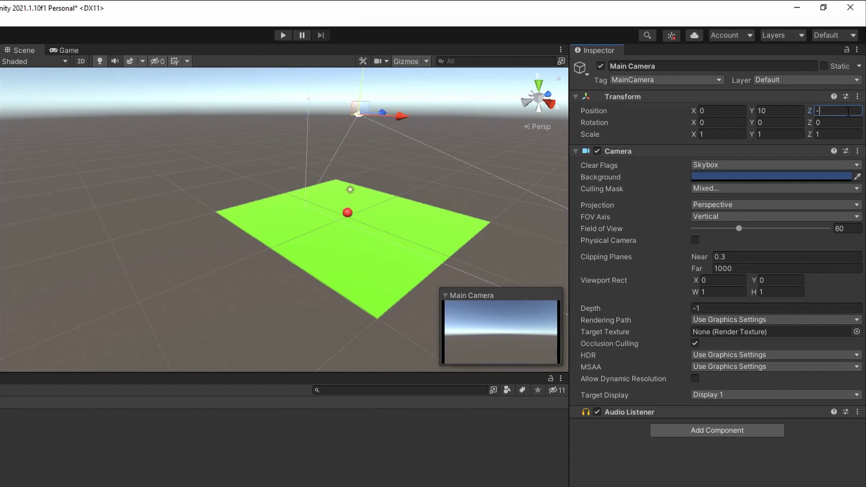
type("15")
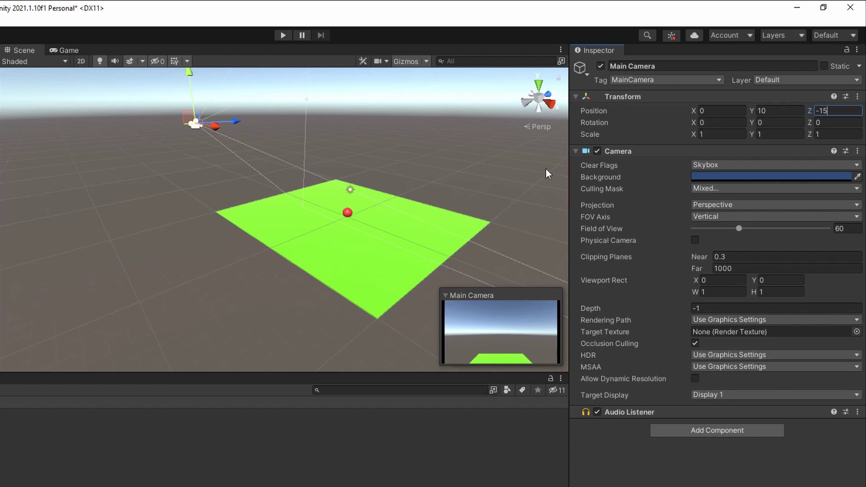
Step: Tilt the camera 45 degrees on X and try a height of 11
left_click(728, 124)
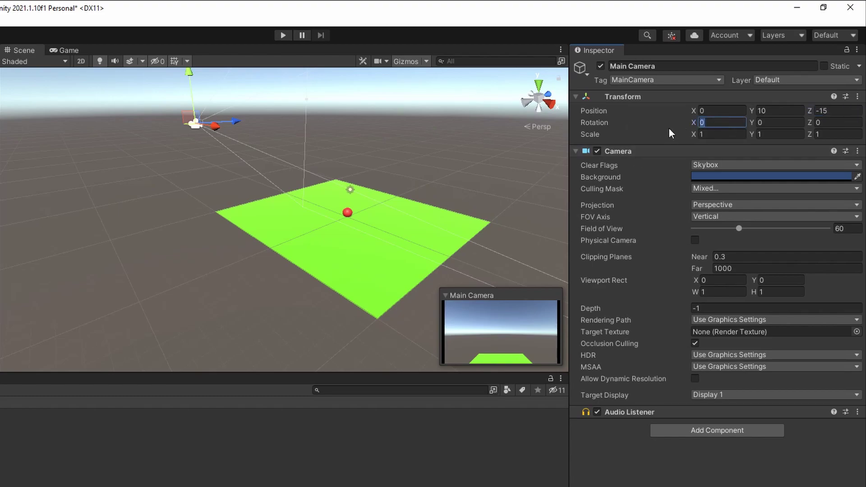
left_click(723, 123)
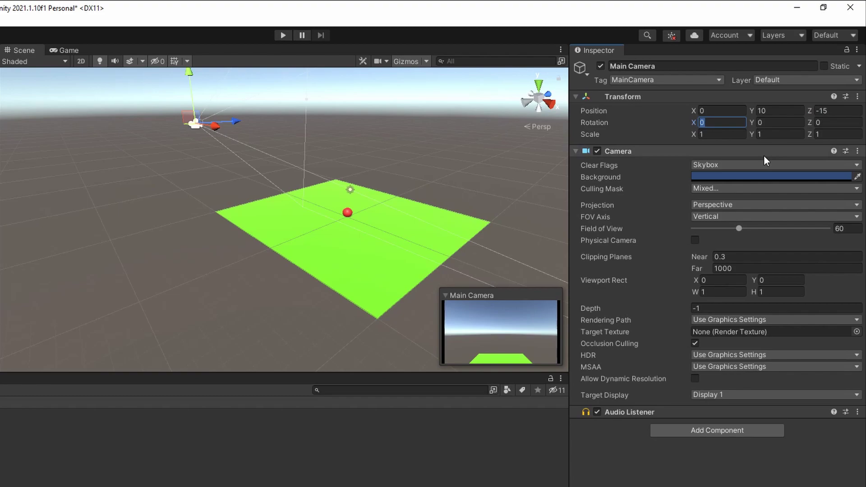
type("45")
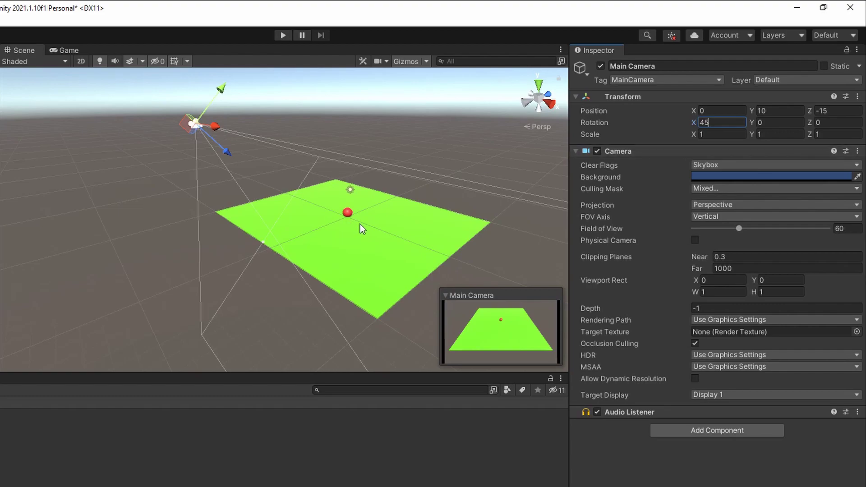
left_click(765, 111)
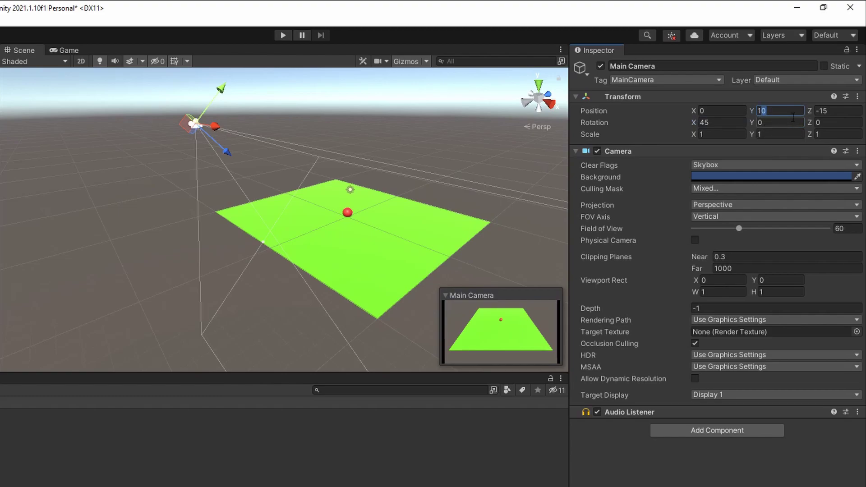
type("11")
Step: Settle on a 42° X tilt and height 10, then start the game to check framing
left_click(826, 111)
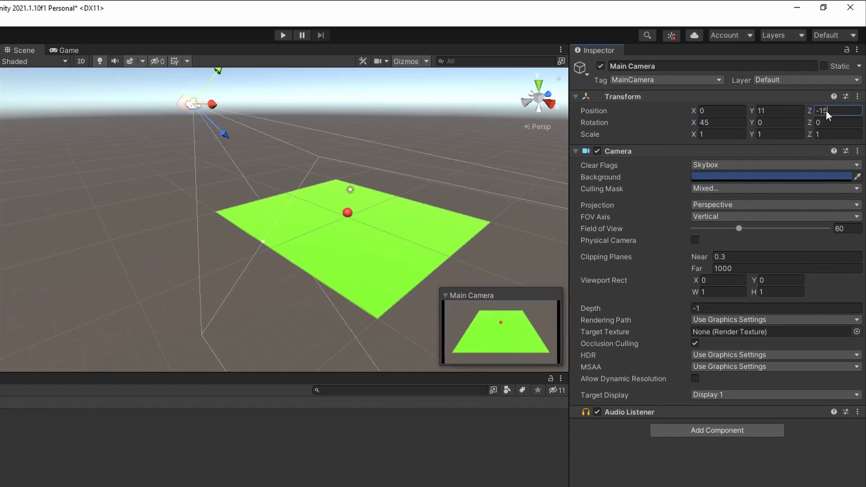
left_click(723, 125)
type("40")
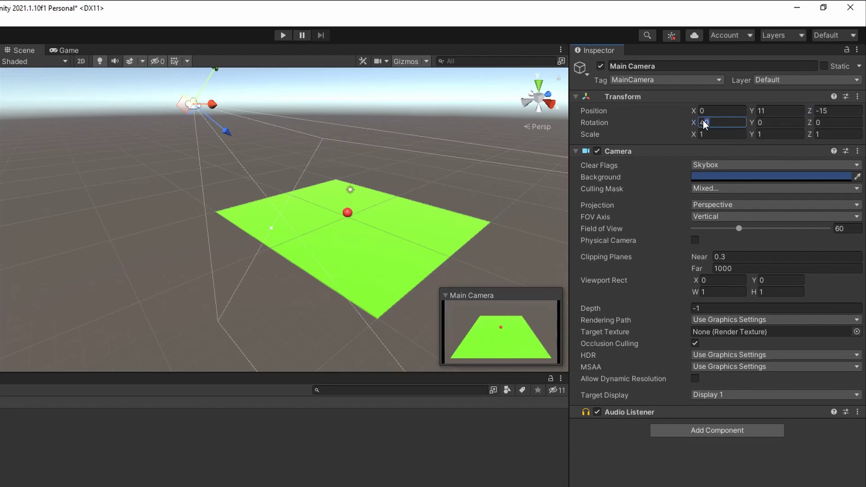
type("2")
left_click(778, 111)
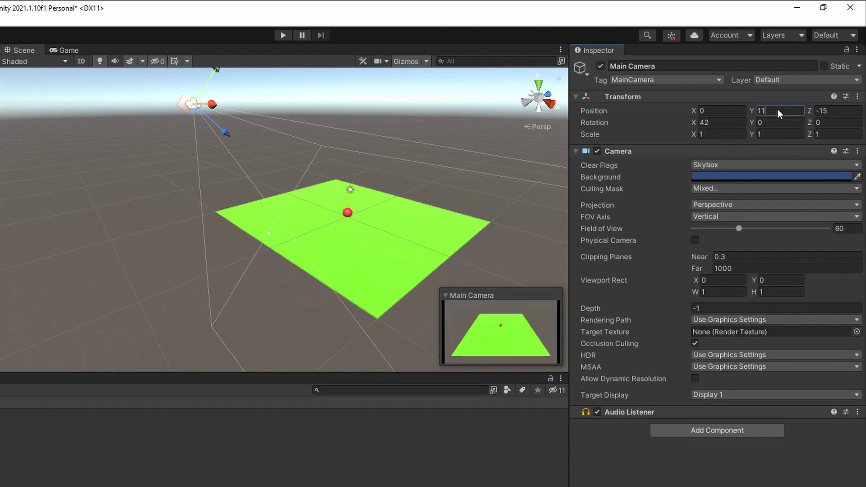
key("BackSpace")
type("0")
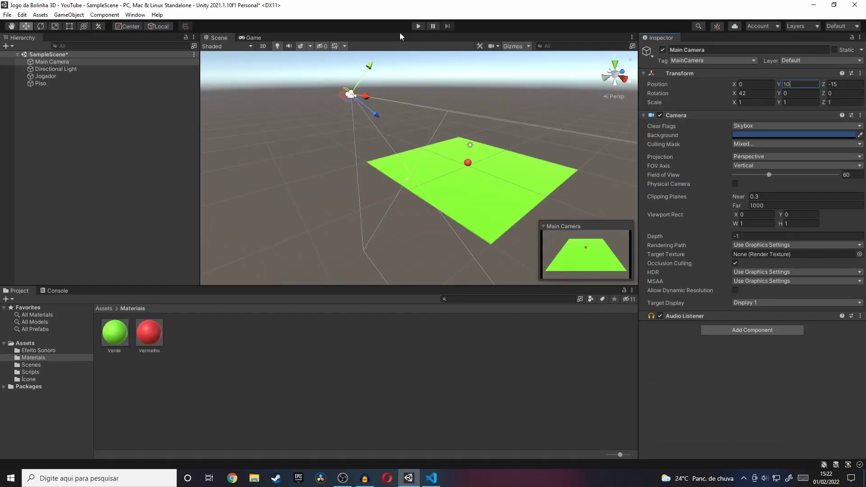
left_click(419, 26)
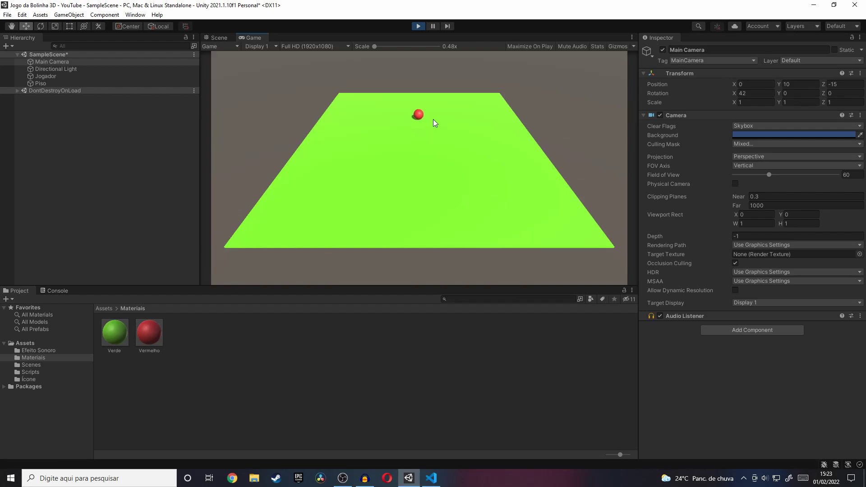
Step: Steer the red ball left, down, right and back across the floor with arrow keys, then stop playing
key("Left")
key("Down")
key("Right")
key("Up")
key("Up")
key("Down")
key("Left")
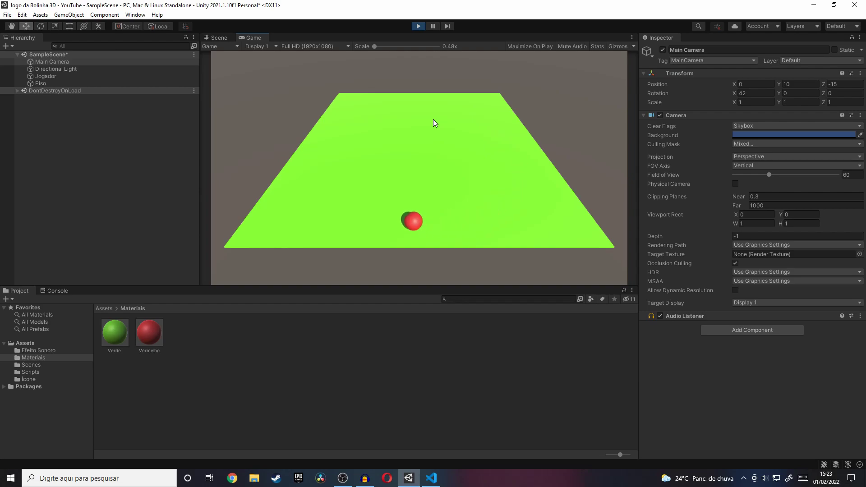
left_click(417, 25)
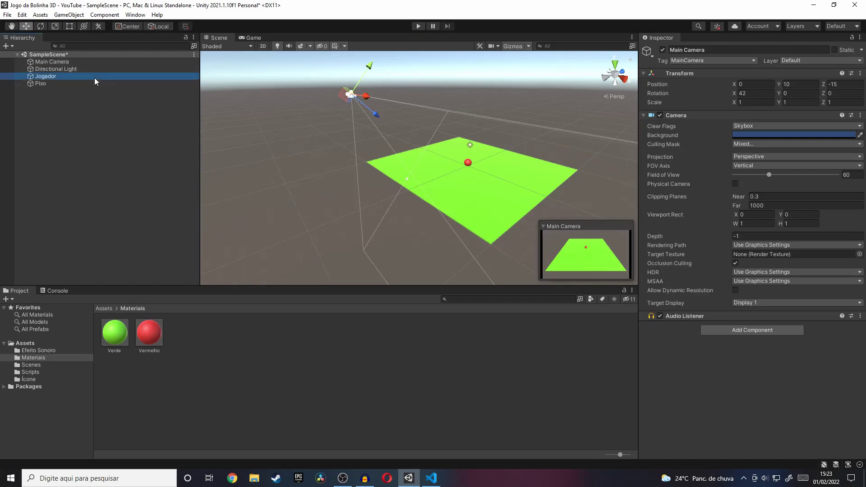
Step: Set Jogador's Velocidade Do Jogador to 2
left_click(94, 77)
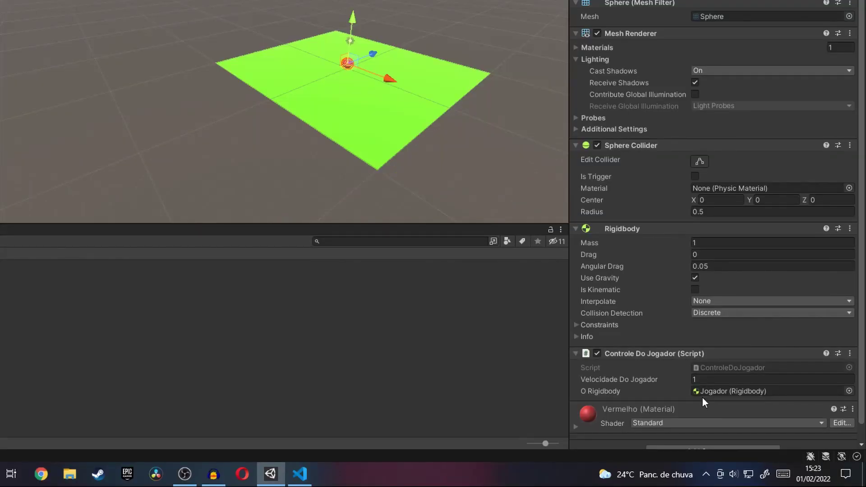
left_click(740, 405)
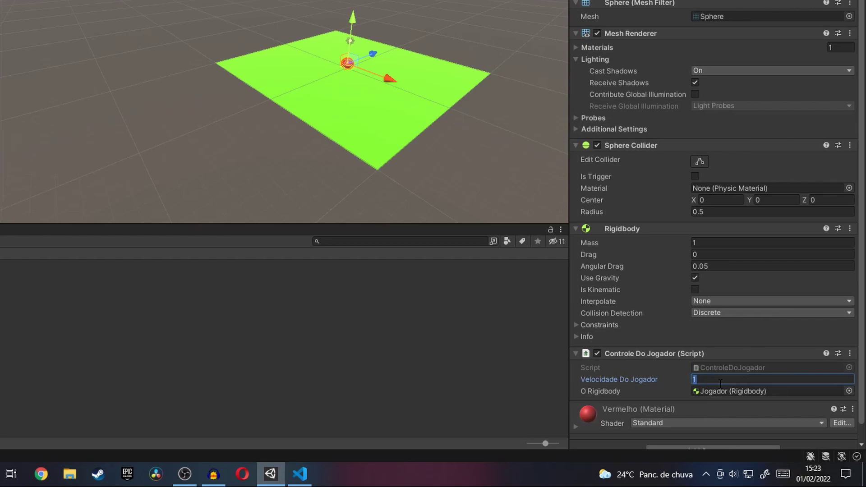
type("2")
key("Return")
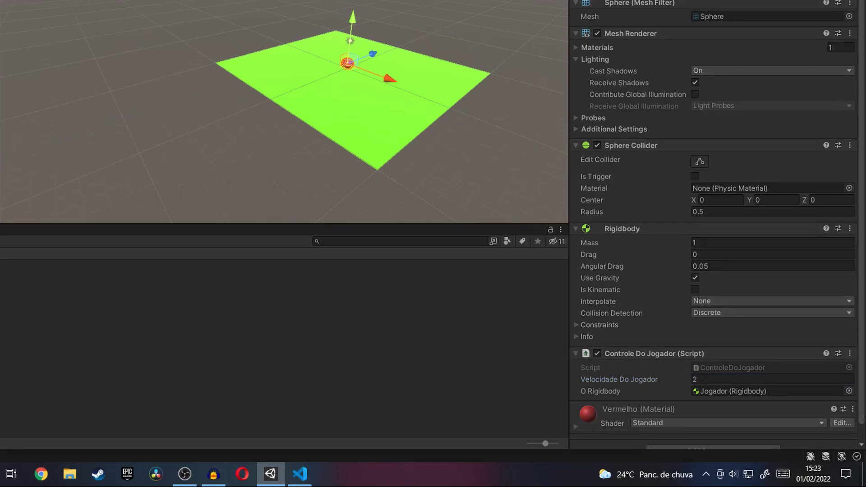
Step: Test-drive the faster ball in play mode with the arrow keys, then stop
key("ctrl+p")
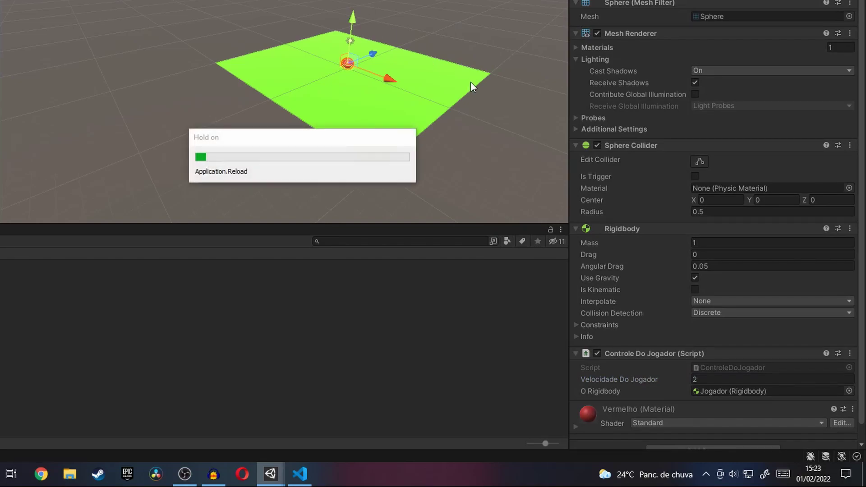
key("Up")
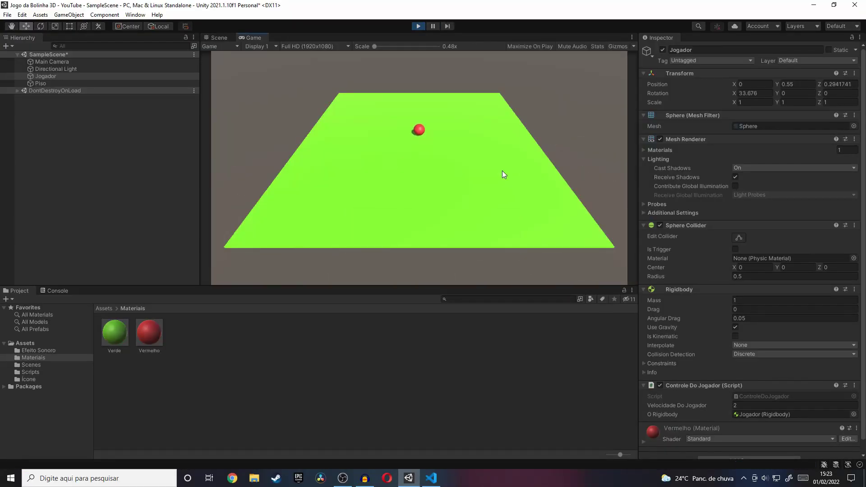
key("Down")
key("Down")
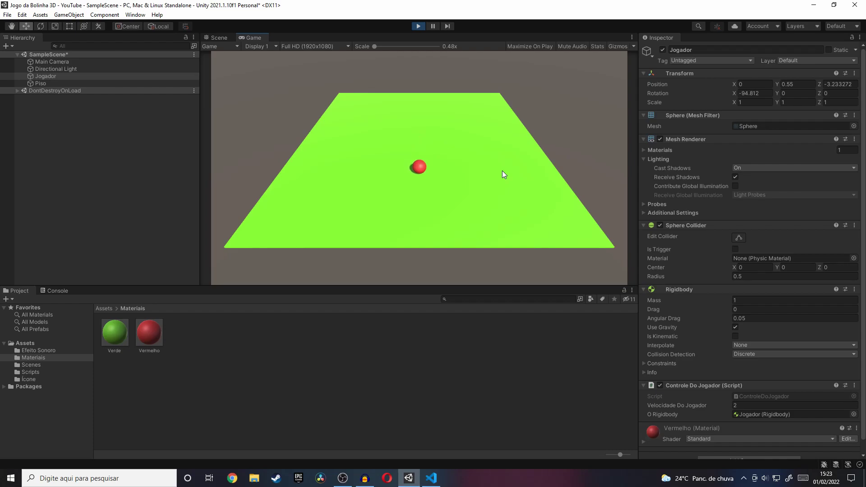
key("Right")
key("Up")
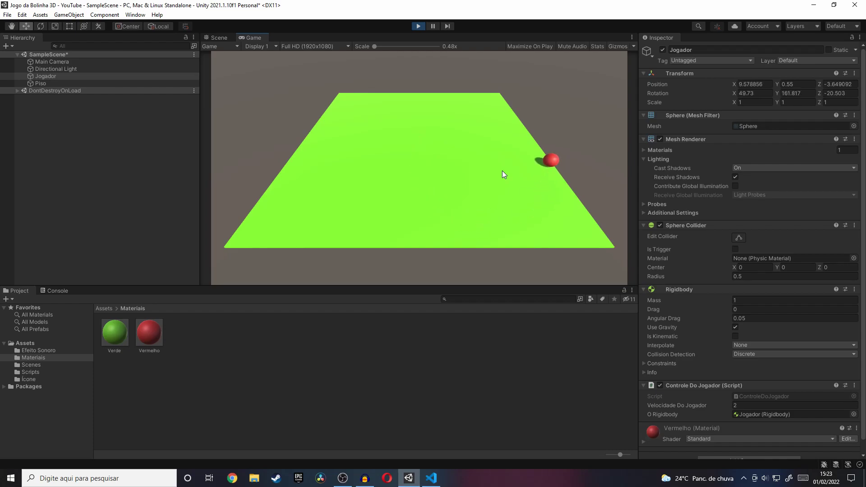
key("Left")
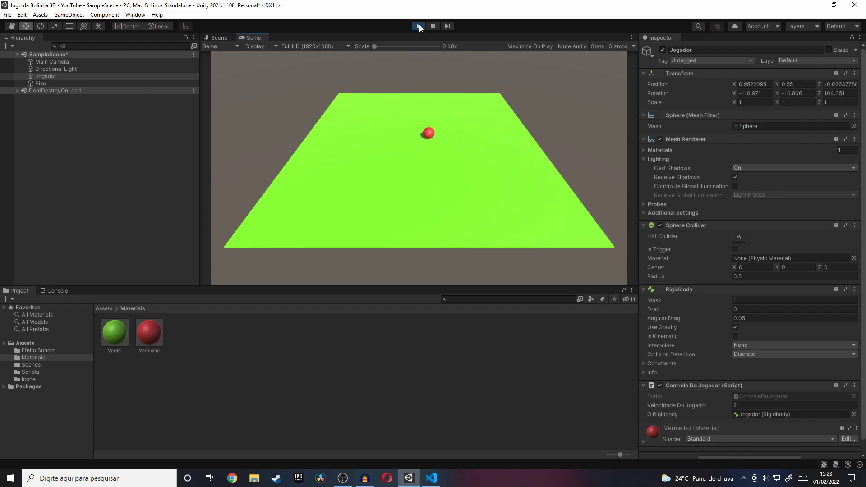
left_click(418, 26)
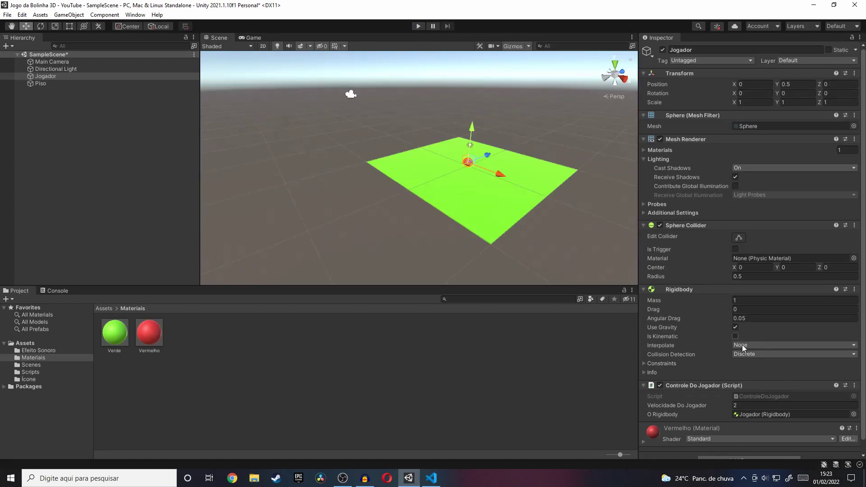
Step: Set Velocidade Do Jogador back to 1 and orbit to view the floor head-on
left_click(746, 405)
type("1")
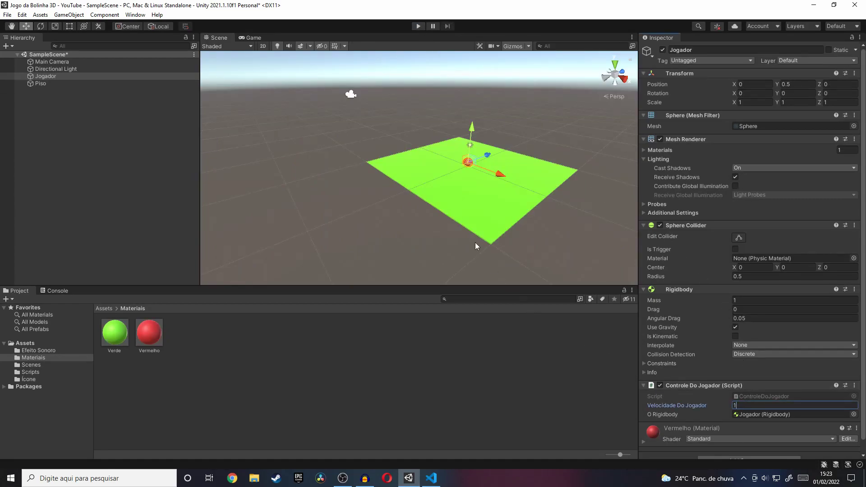
left_click_drag(403, 180, 405, 205, "alt")
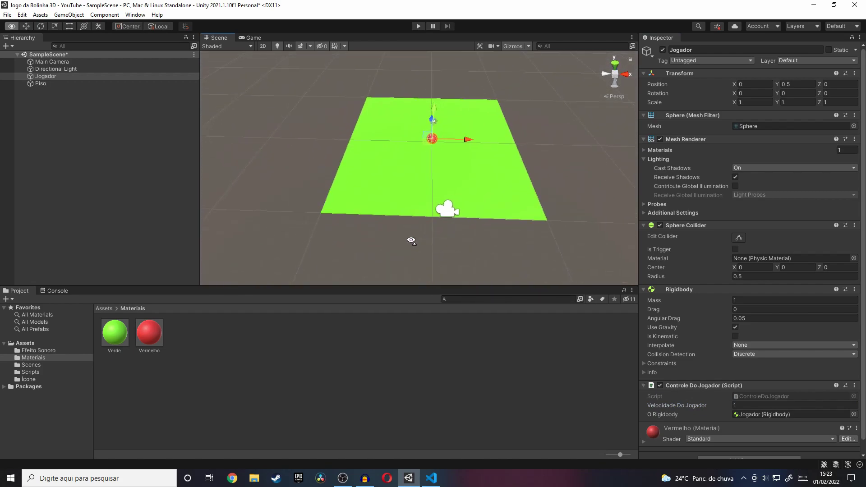
left_click_drag(405, 205, 418, 247, "alt")
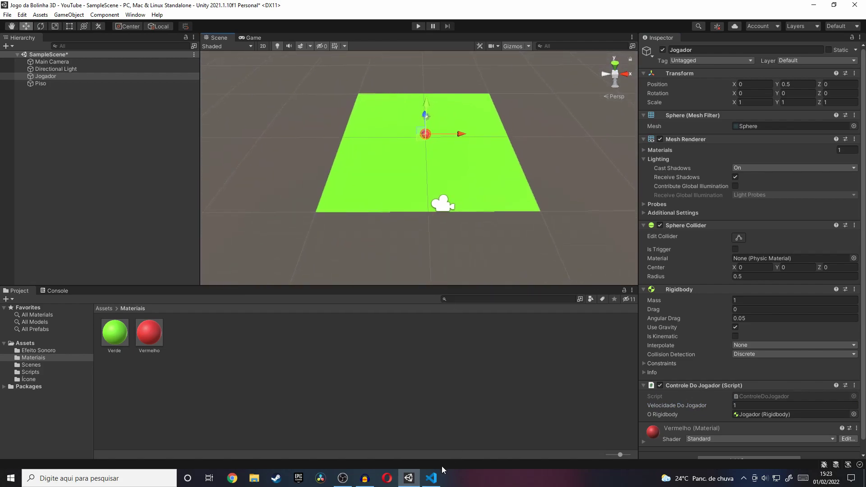
left_click(431, 477)
scroll(452, 225, "up", 5)
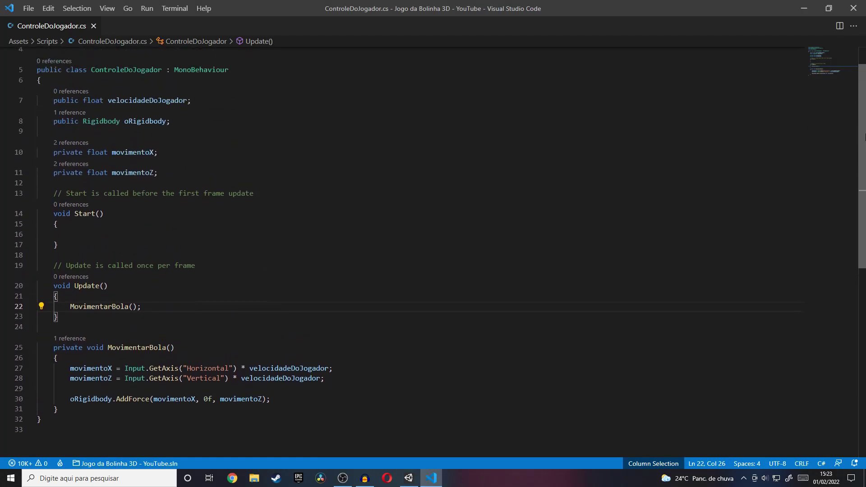
scroll(433, 253, "up", 2)
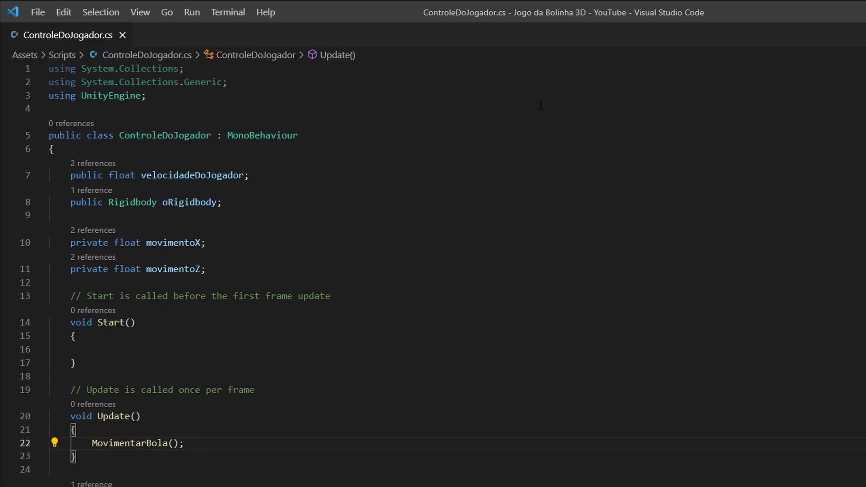
left_click_drag(67, 176, 322, 203)
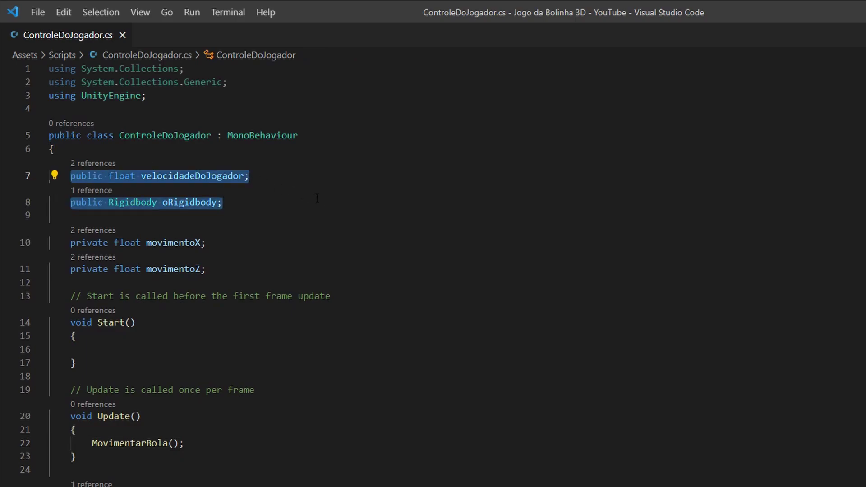
left_click_drag(249, 176, 143, 177)
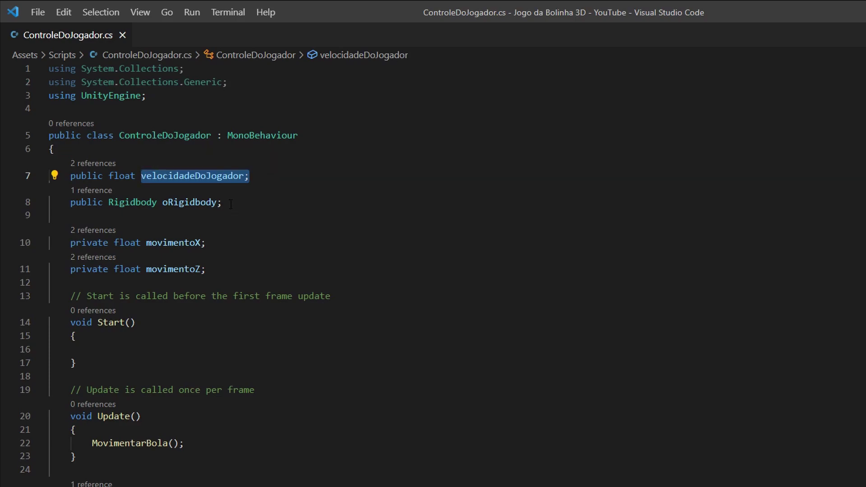
left_click_drag(223, 204, 162, 210)
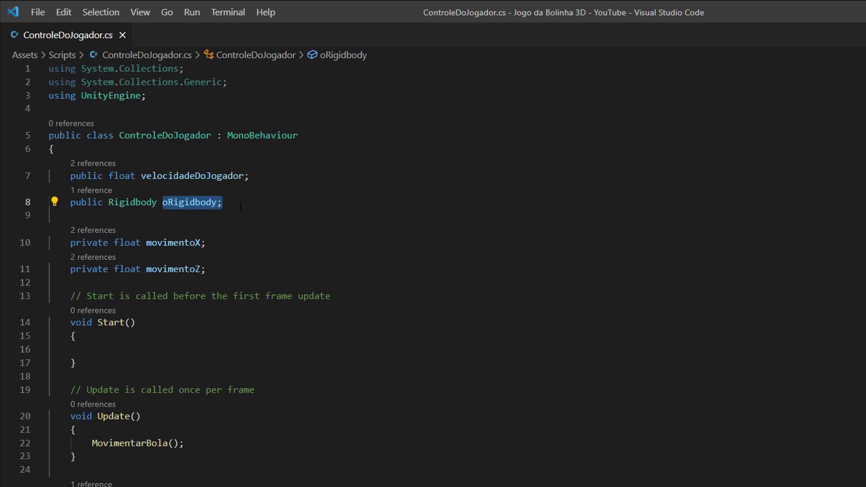
left_click_drag(239, 206, 163, 206)
left_click_drag(70, 242, 248, 272)
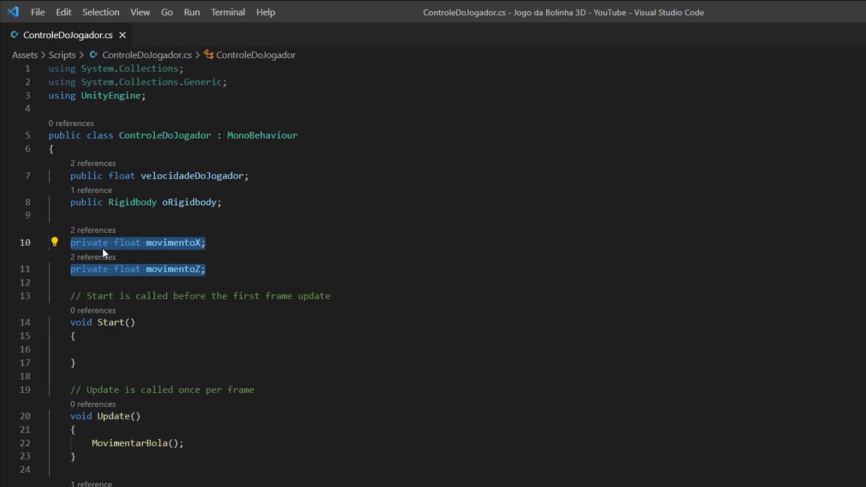
left_click(87, 176)
double_click(93, 202)
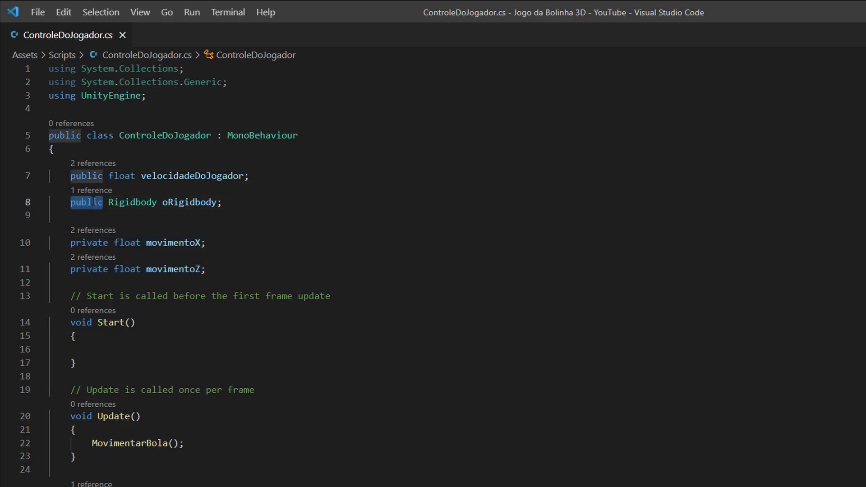
double_click(77, 242)
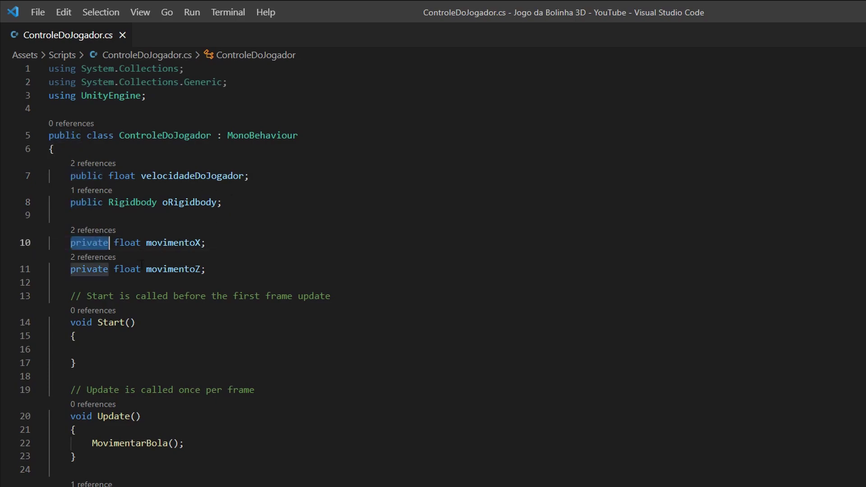
left_click(215, 243)
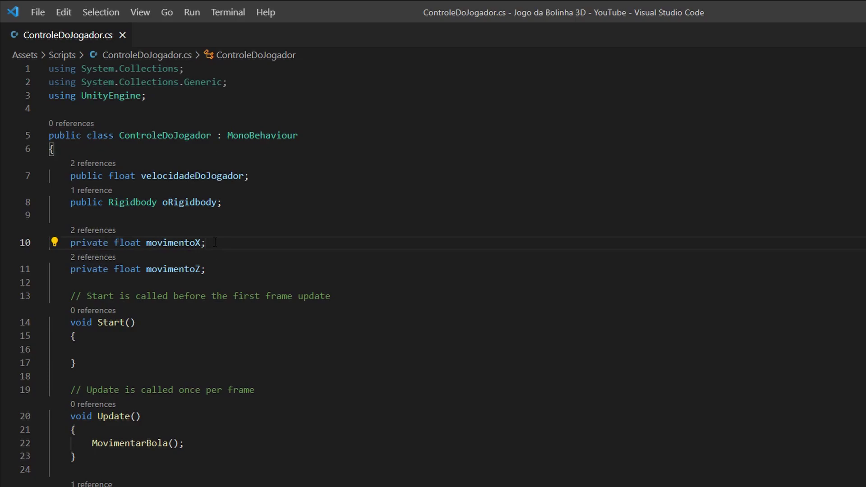
key("shift+Left")
key("shift+Left")
key("shift+Left")
key("shift+Left")
key("shift+Left")
key("shift+Left")
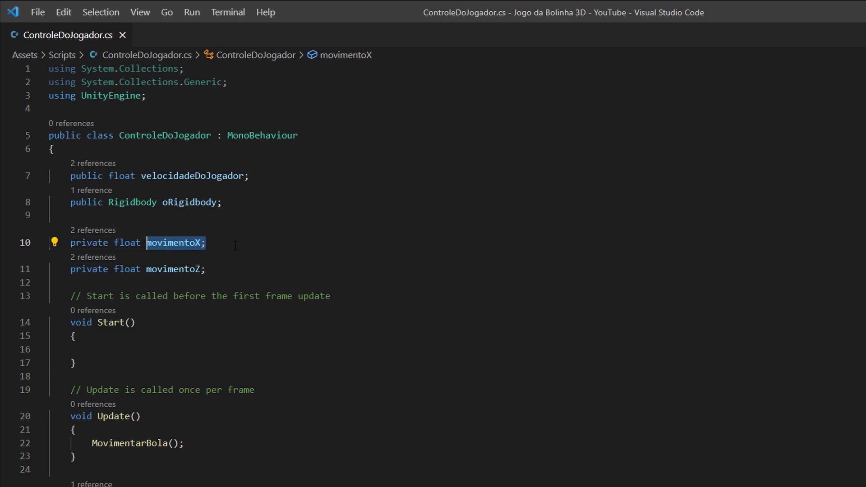
left_click(217, 270)
left_click_drag(158, 273, 148, 274)
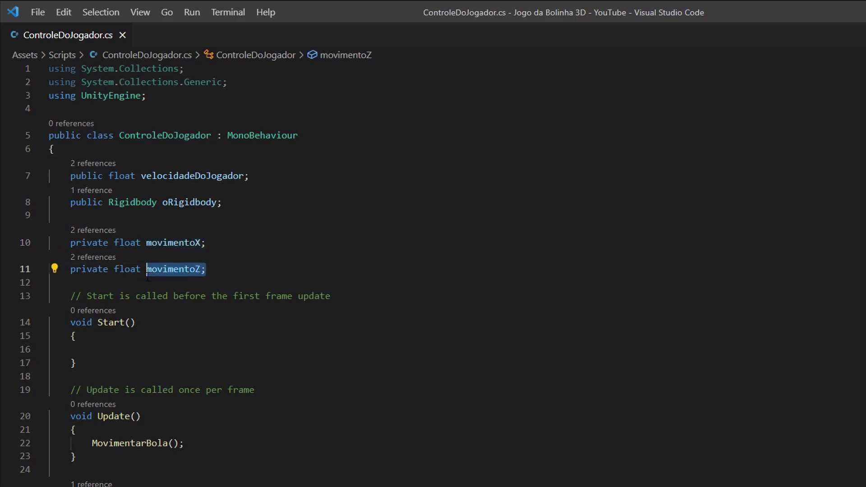
left_click(241, 270)
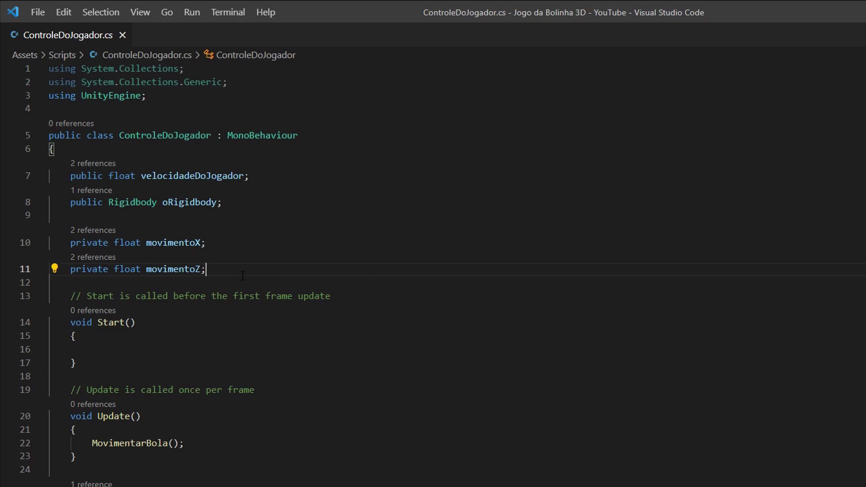
left_click_drag(205, 270, 51, 176, "alt+shift")
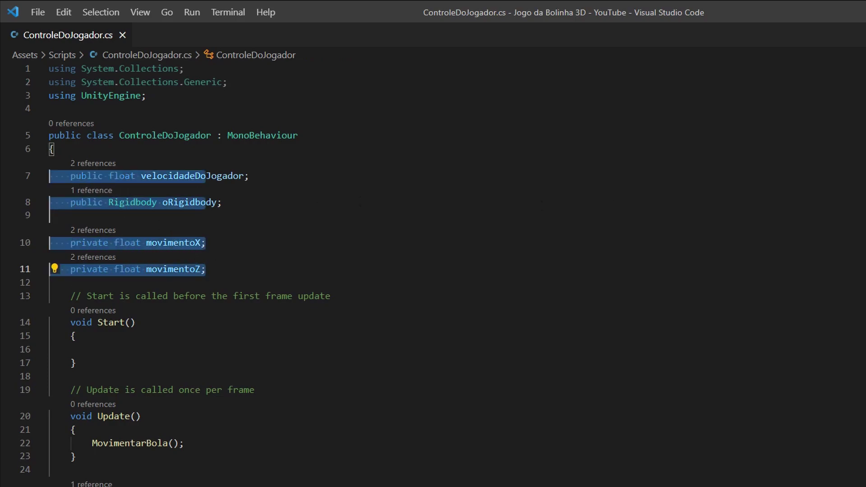
scroll(225, 226, "down", 6)
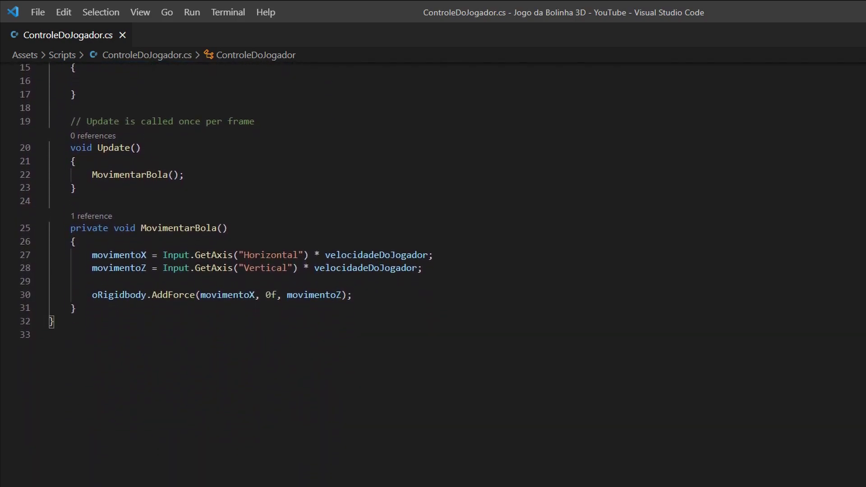
scroll(226, 226, "down", 2)
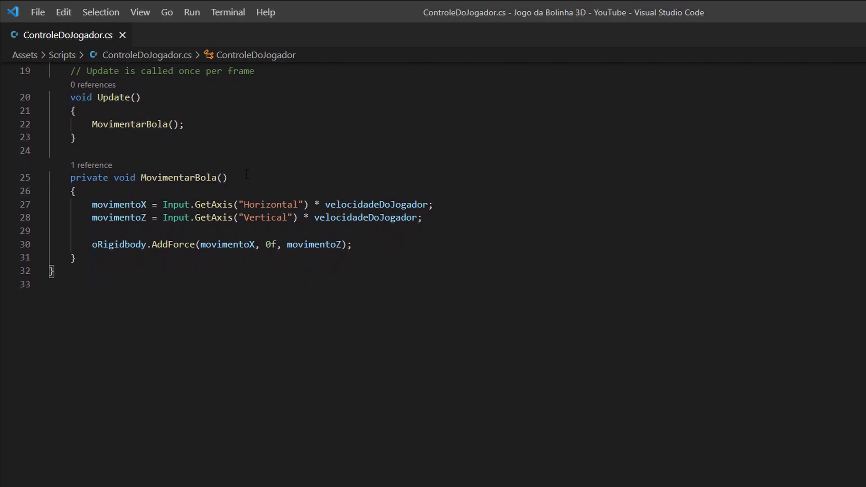
left_click_drag(228, 177, 141, 177)
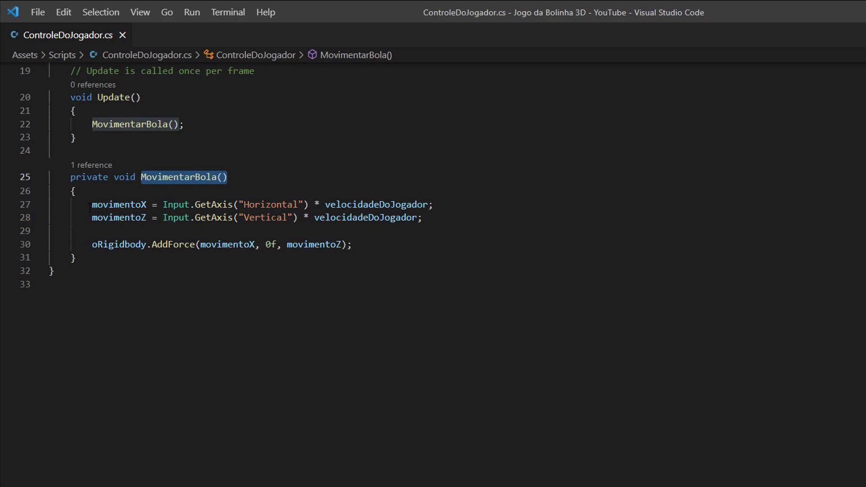
left_click_drag(88, 204, 152, 205)
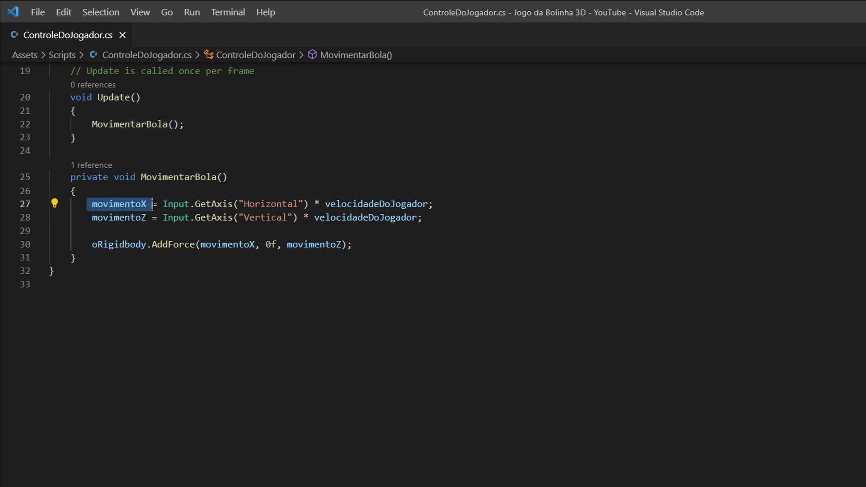
left_click_drag(158, 206, 304, 204)
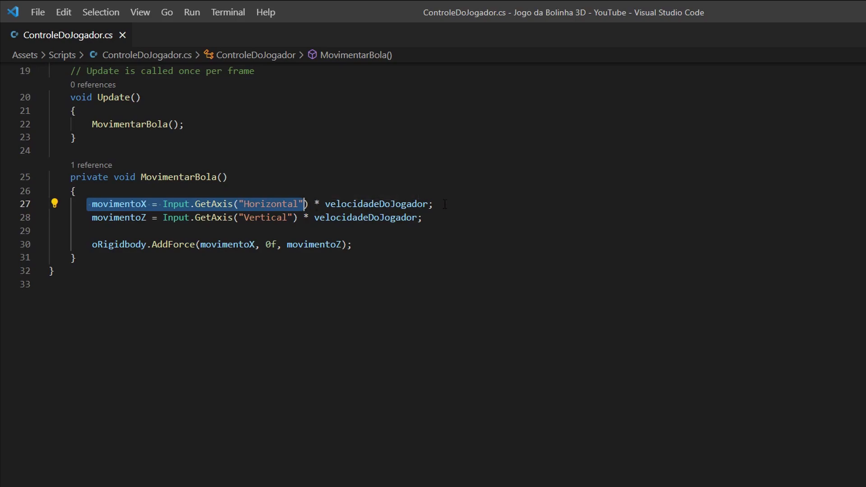
left_click_drag(433, 204, 325, 219, "alt+shift")
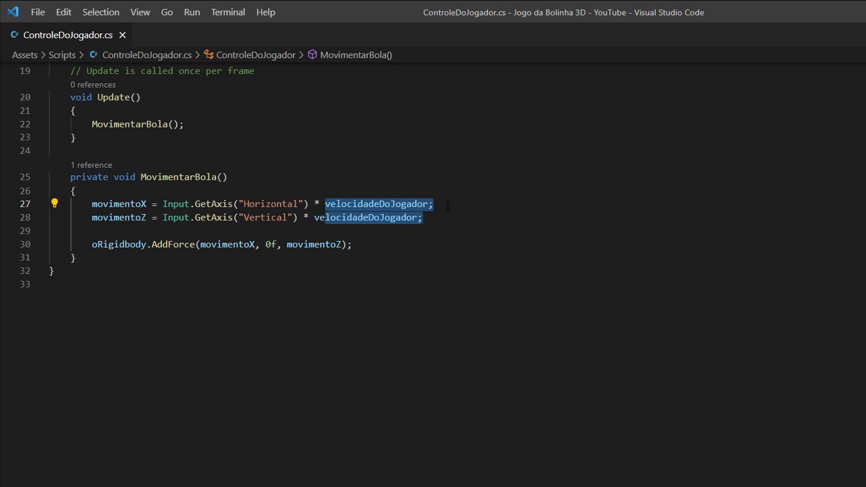
mouse_move(92, 204)
left_mouse_down("alt+shift")
mouse_move(126, 220)
mouse_move(299, 219)
left_mouse_up("alt+shift")
double_click(146, 221)
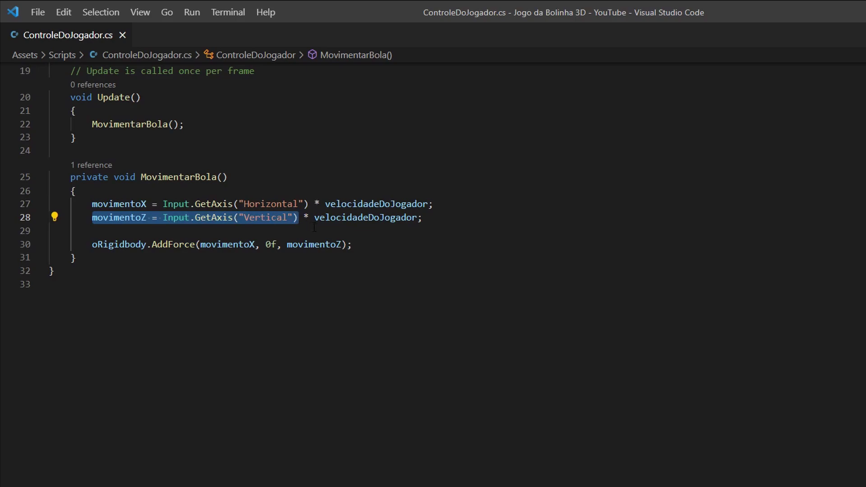
left_click_drag(446, 219, 316, 231)
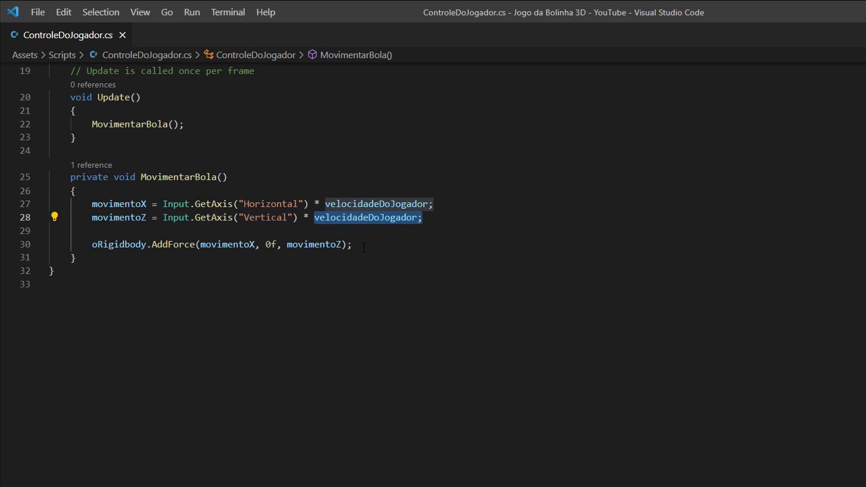
mouse_move(364, 248)
left_mouse_down()
mouse_move(106, 255)
mouse_move(147, 247)
left_mouse_up()
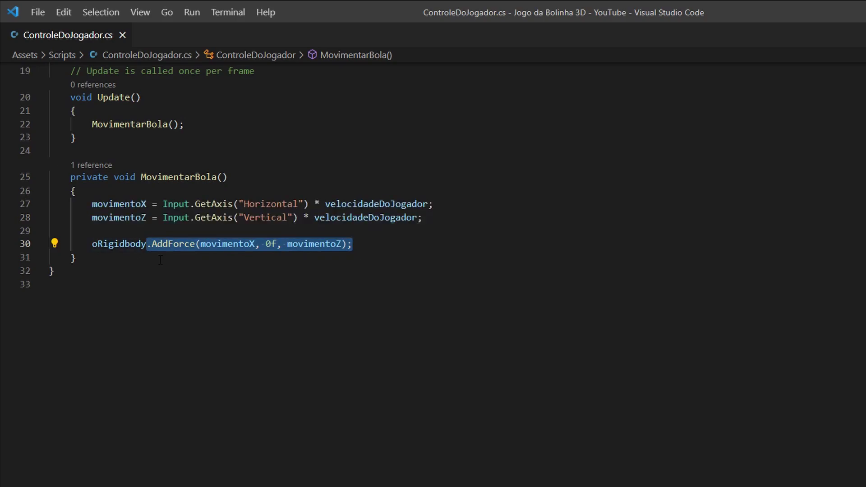
left_click(160, 260)
left_click_drag(151, 244, 194, 245)
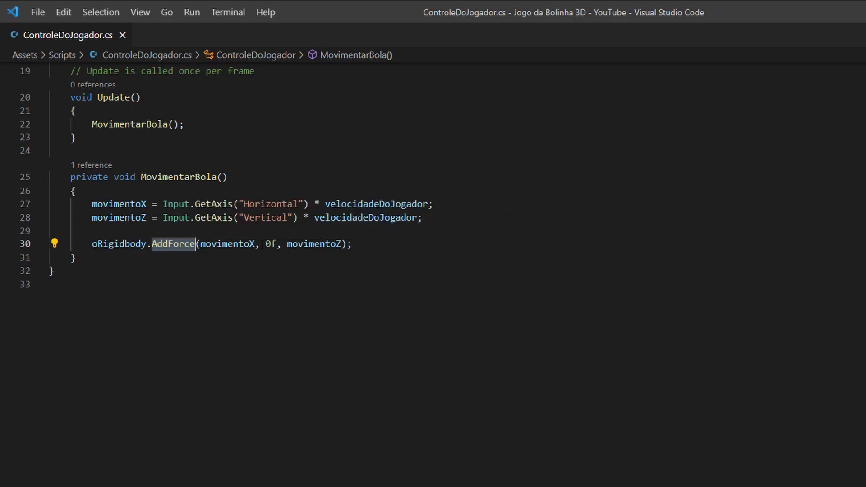
double_click(245, 244)
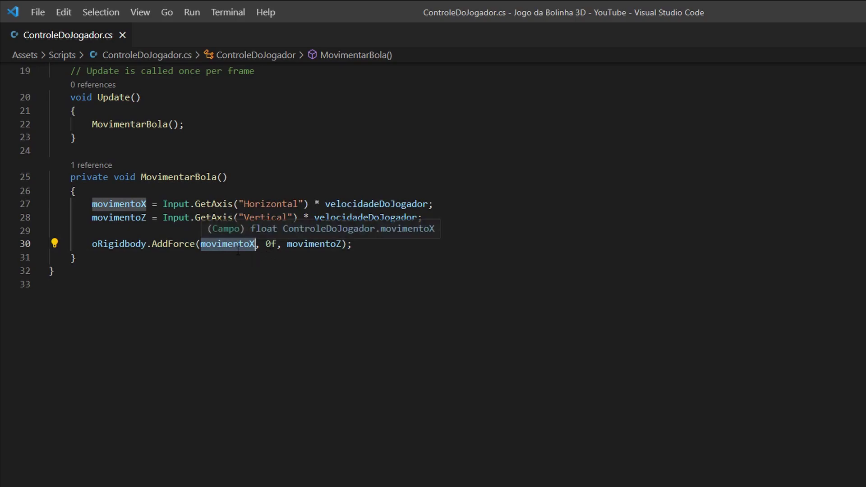
left_click(271, 244)
double_click(271, 245)
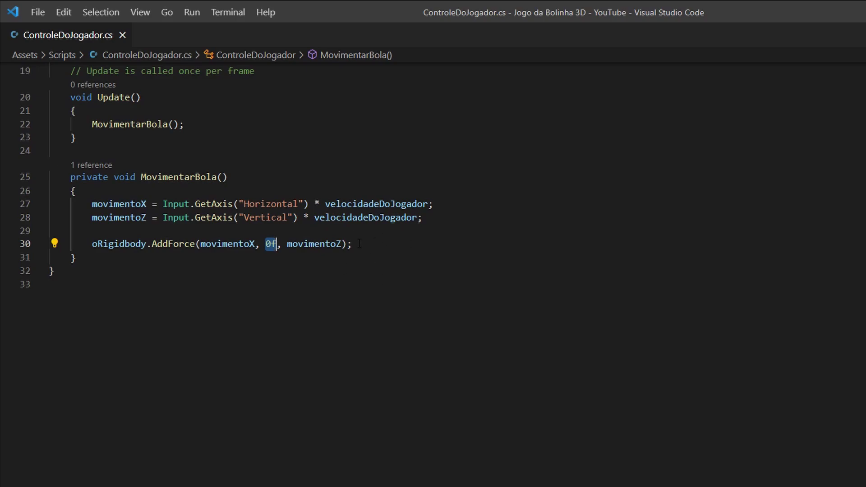
left_click_drag(360, 244, 287, 251)
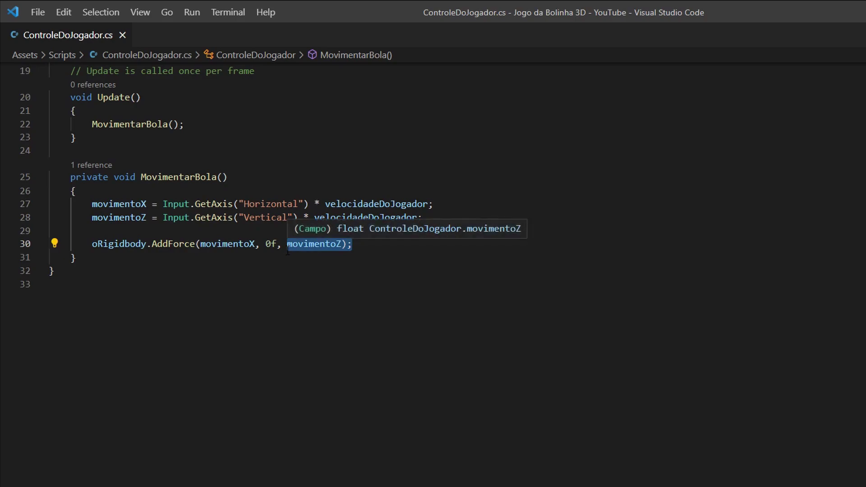
left_click(93, 218)
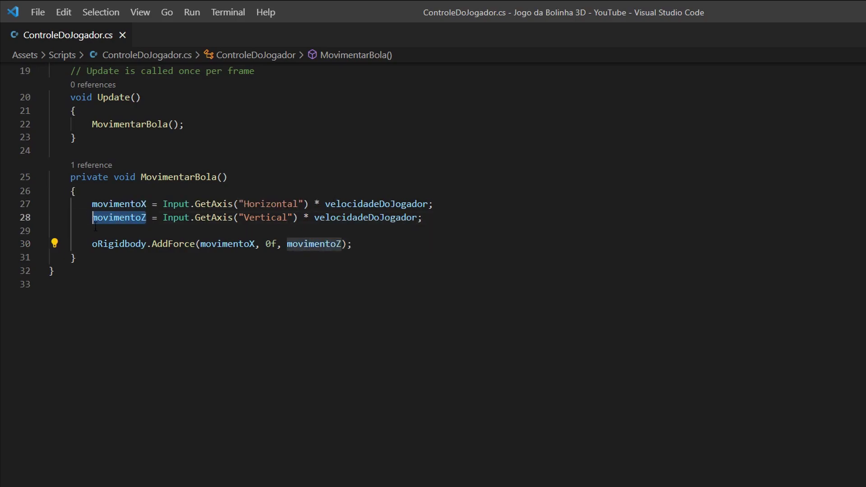
left_click(386, 247)
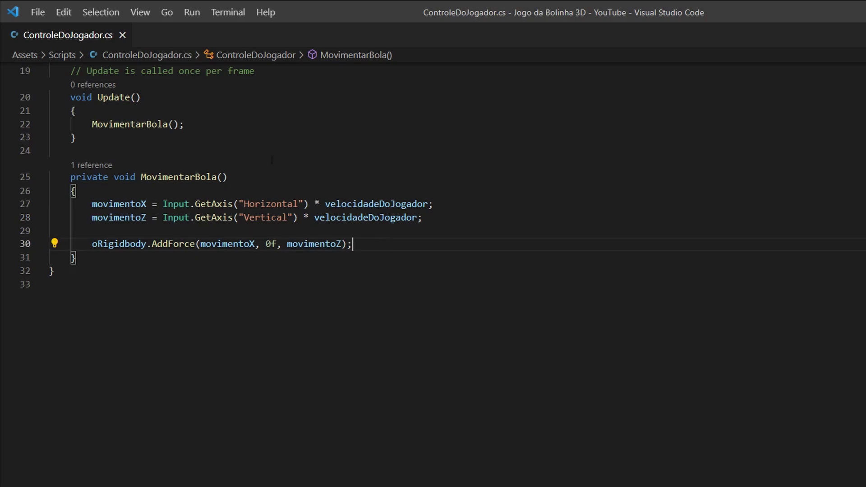
left_click_drag(185, 124, 92, 124)
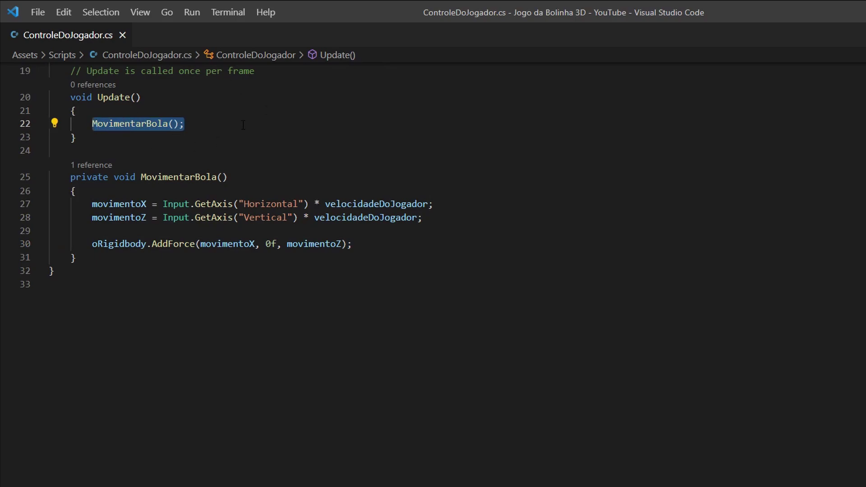
left_click(200, 121)
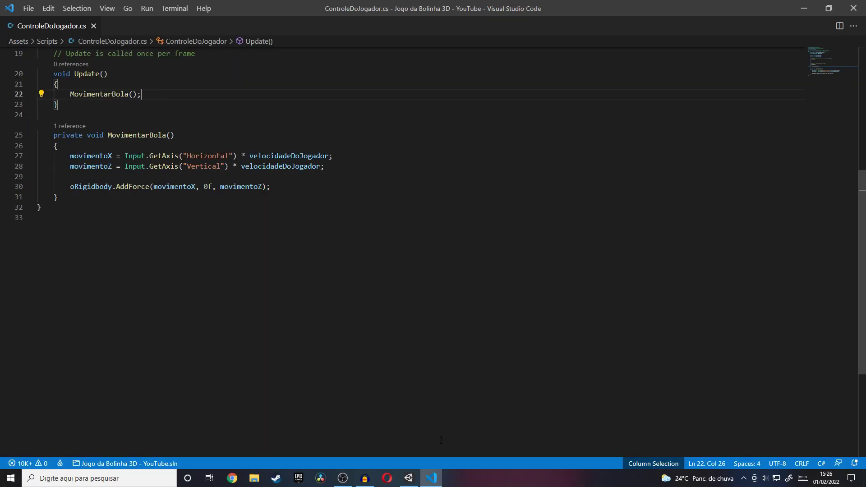
Step: Save SampleScene via File > Save, then test-drag the red sphere and undo the move
left_click(409, 478)
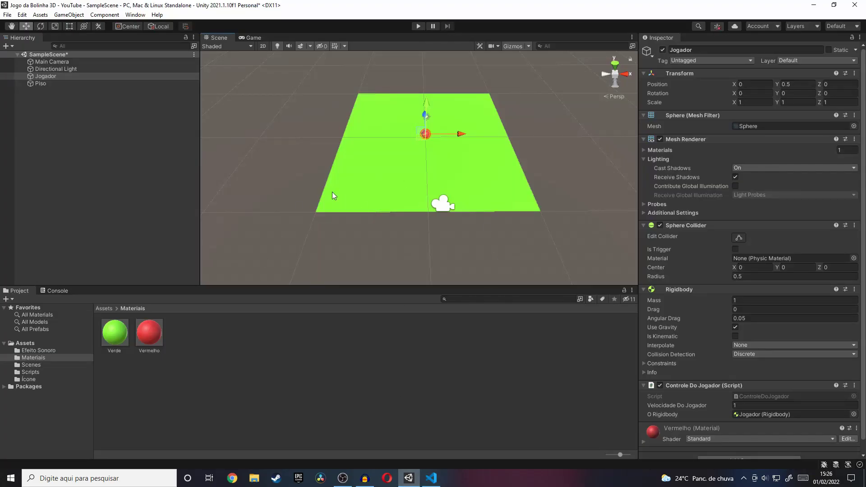
left_click(8, 15)
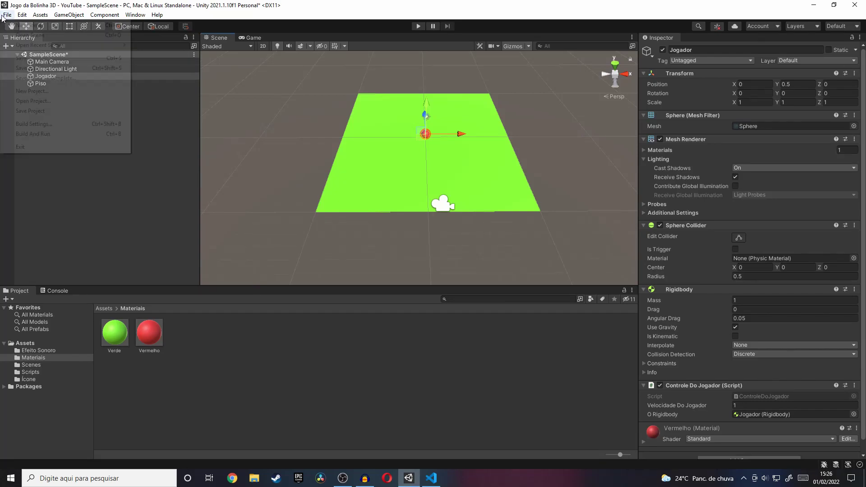
left_click(31, 62)
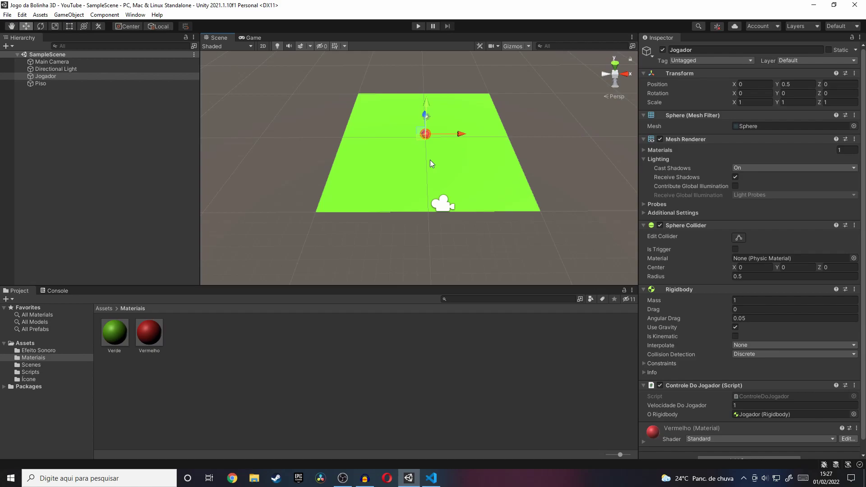
left_click_drag(425, 135, 391, 128)
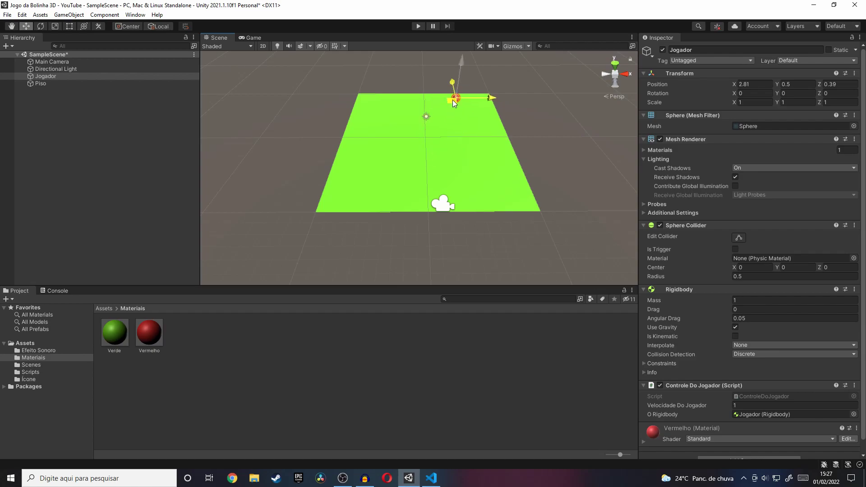
key("ctrl+z")
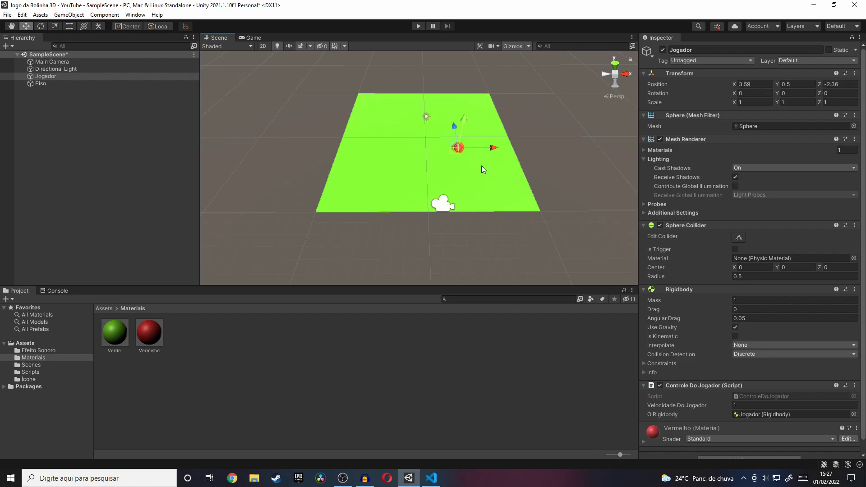